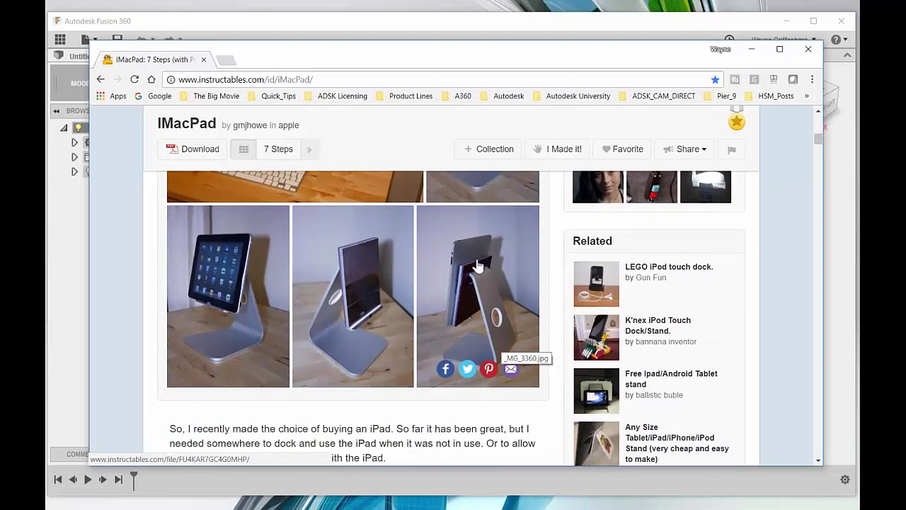
Leave the iMacPad reference web page for Fusion 360 and switch to the Sheet Metal workspace
{"action": "scroll", "coordinate": [499, 325], "scroll_direction": "up", "scroll_amount": 3}
{"action": "scroll", "coordinate": [651, 299], "scroll_direction": "up", "scroll_amount": 3}
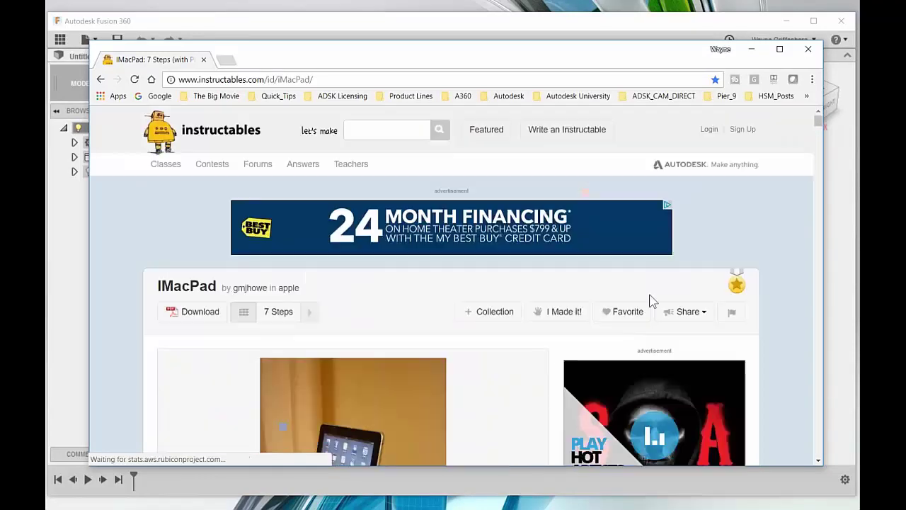
{"action": "left_click", "coordinate": [752, 50]}
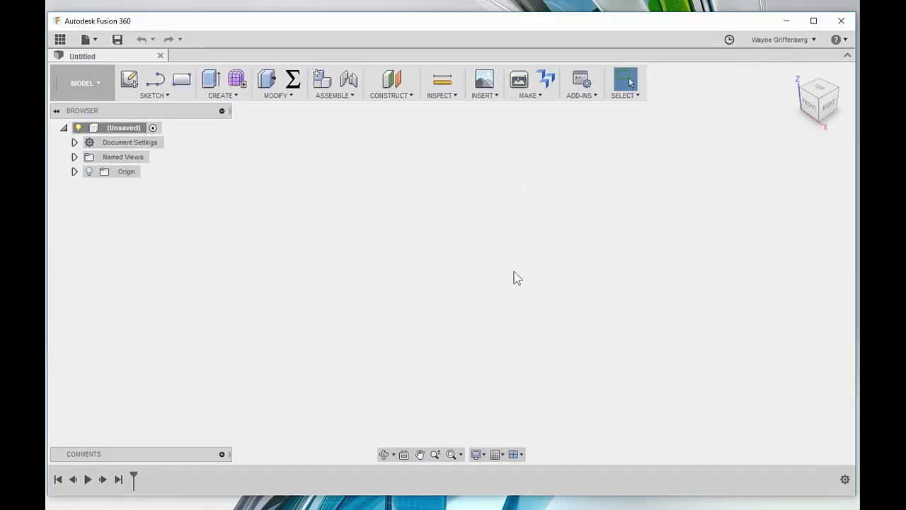
{"action": "left_click", "coordinate": [88, 93]}
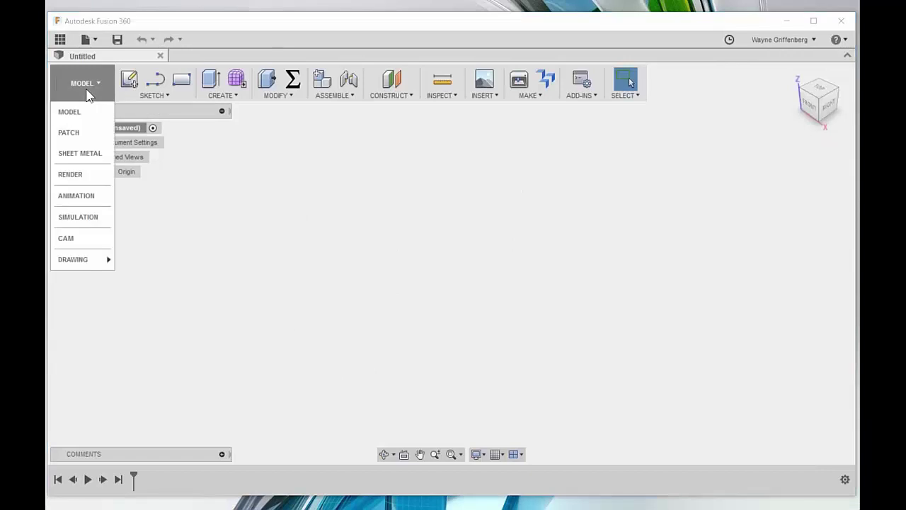
{"action": "left_click", "coordinate": [76, 154]}
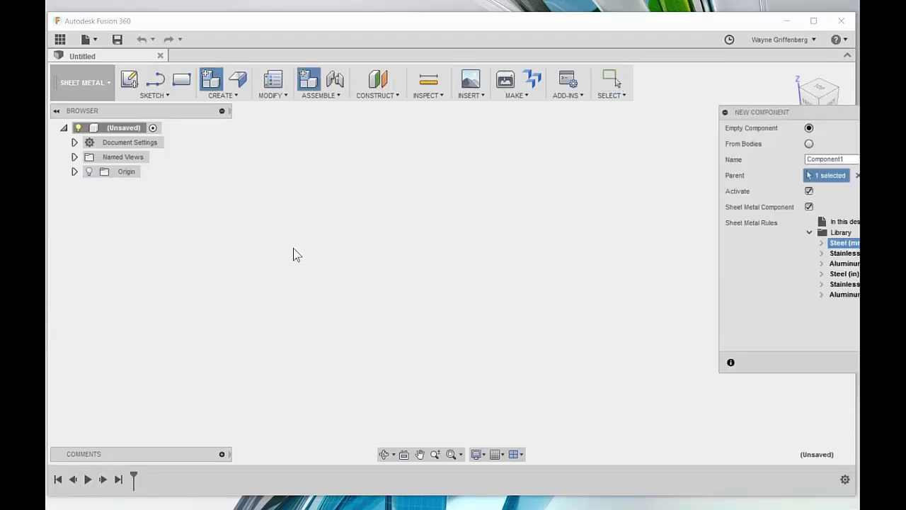
Review the Steel (mm) sheet metal rule and create an empty sheet metal component named "iPhone Stand" with it
{"action": "left_click_drag", "start_coordinate": [773, 114], "coordinate": [471, 140]}
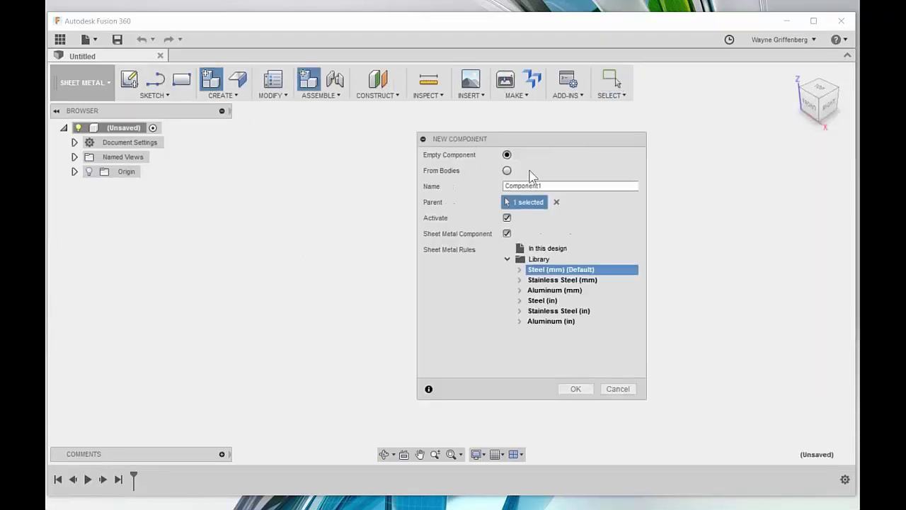
{"action": "left_click", "coordinate": [520, 271]}
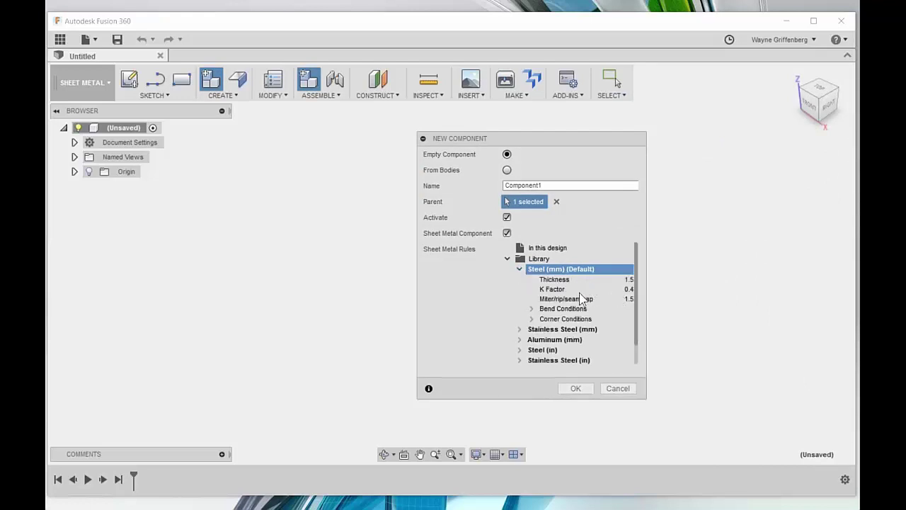
{"action": "left_click", "coordinate": [532, 310]}
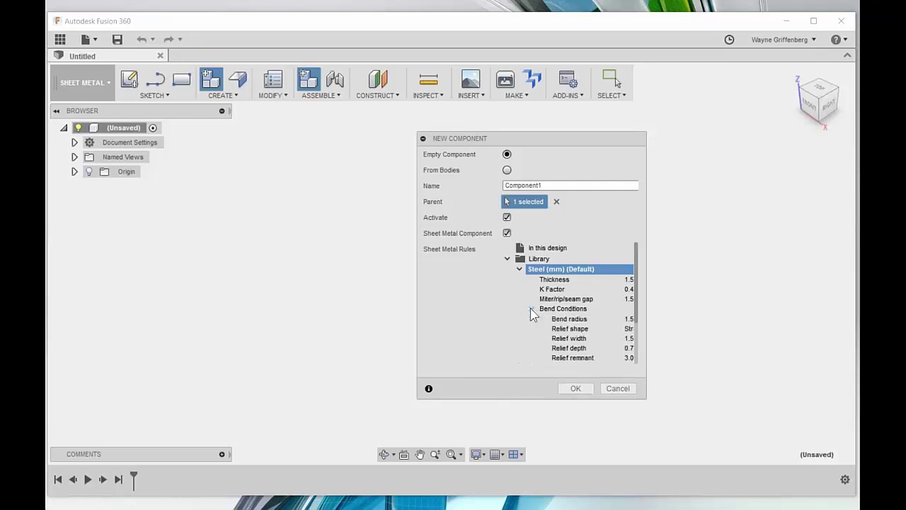
{"action": "left_click", "coordinate": [532, 309]}
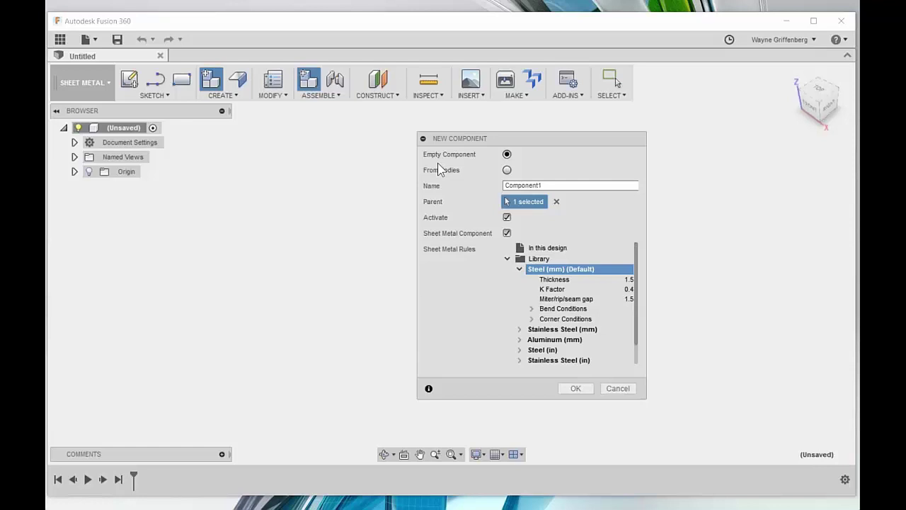
{"action": "left_click", "coordinate": [519, 270]}
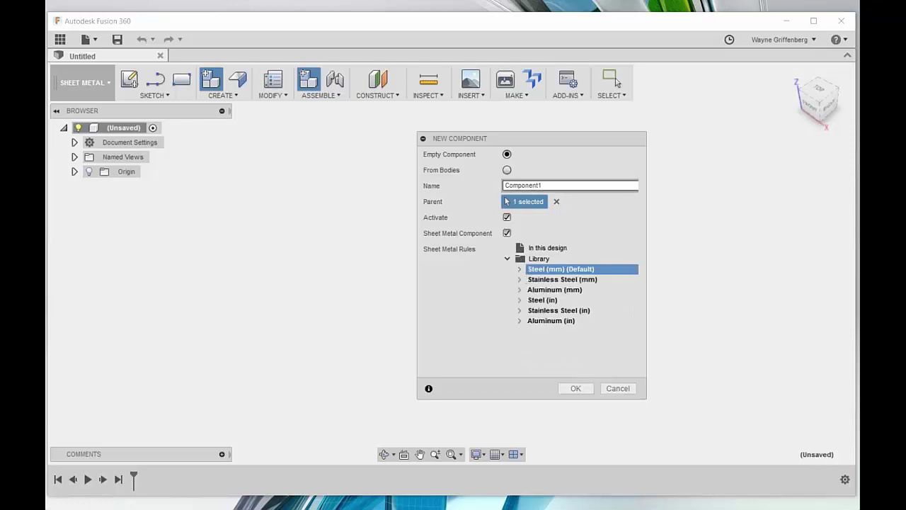
{"action": "type", "text": "iP"}
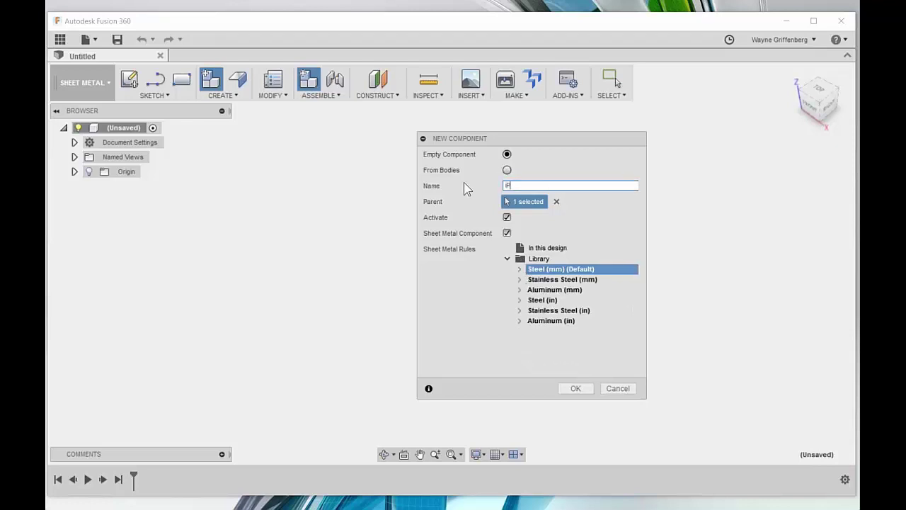
{"action": "type", "text": "hone Stand"}
{"action": "left_click", "coordinate": [575, 389]}
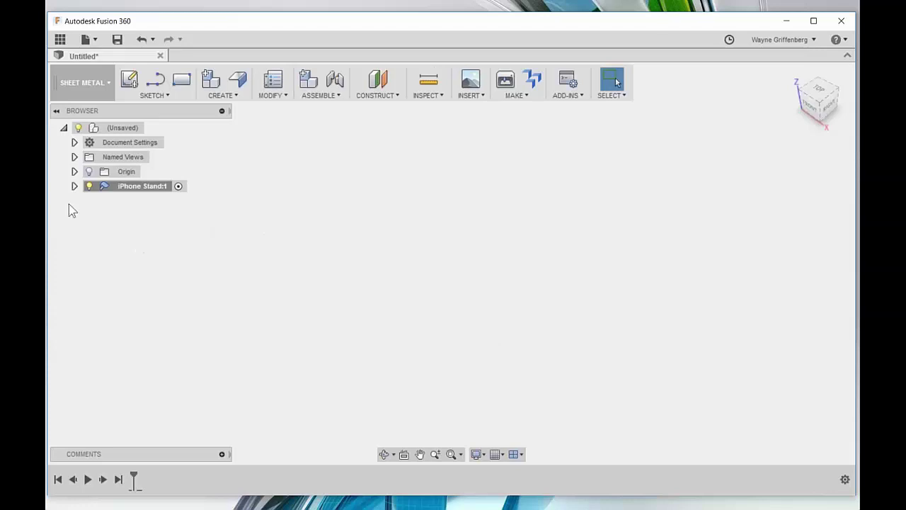
Create a sketch on the XY origin plane of the iPhone Stand component
{"action": "left_click", "coordinate": [75, 186]}
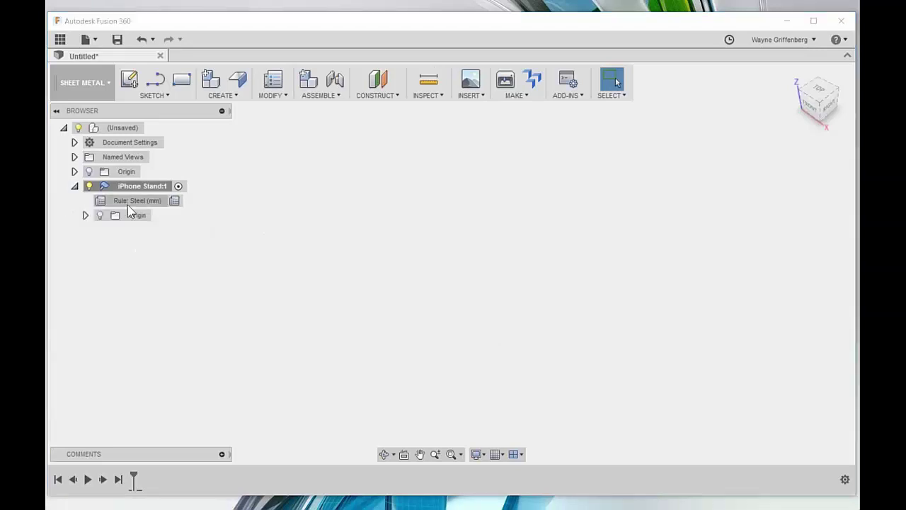
{"action": "left_click", "coordinate": [85, 216]}
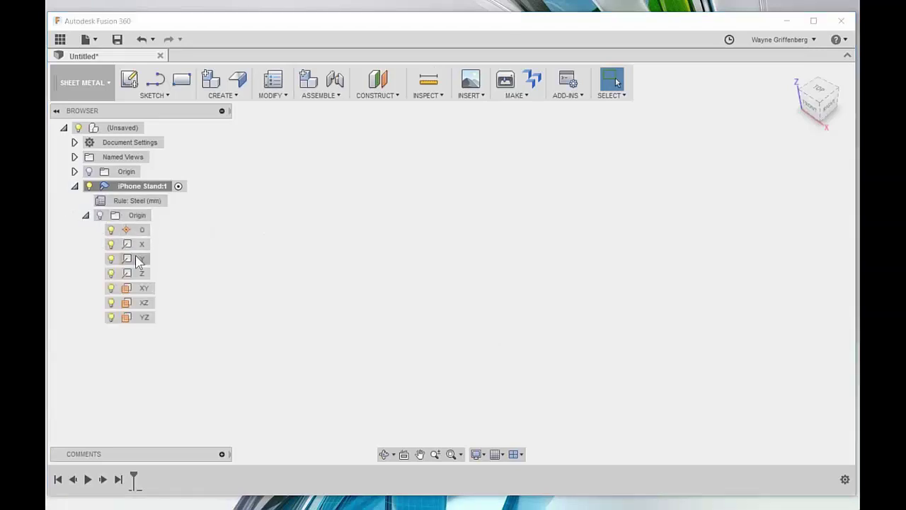
{"action": "right_click", "coordinate": [144, 290]}
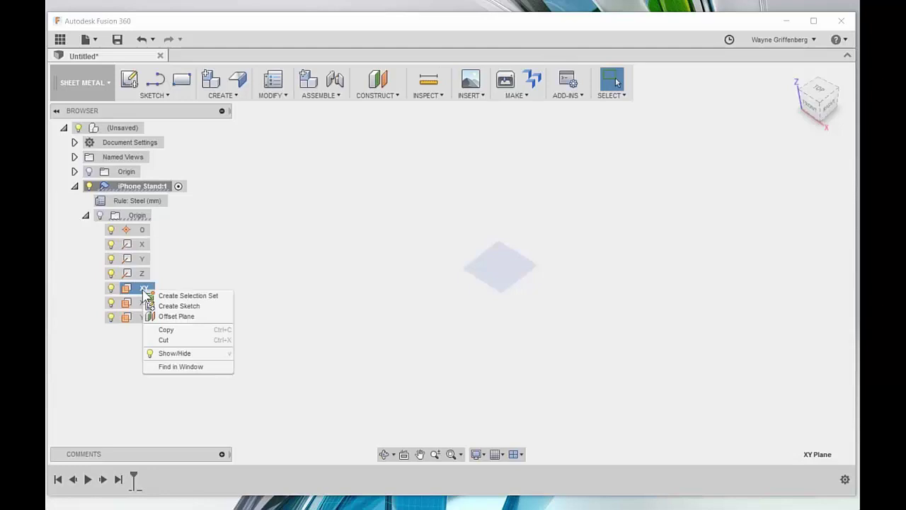
{"action": "left_click", "coordinate": [182, 306]}
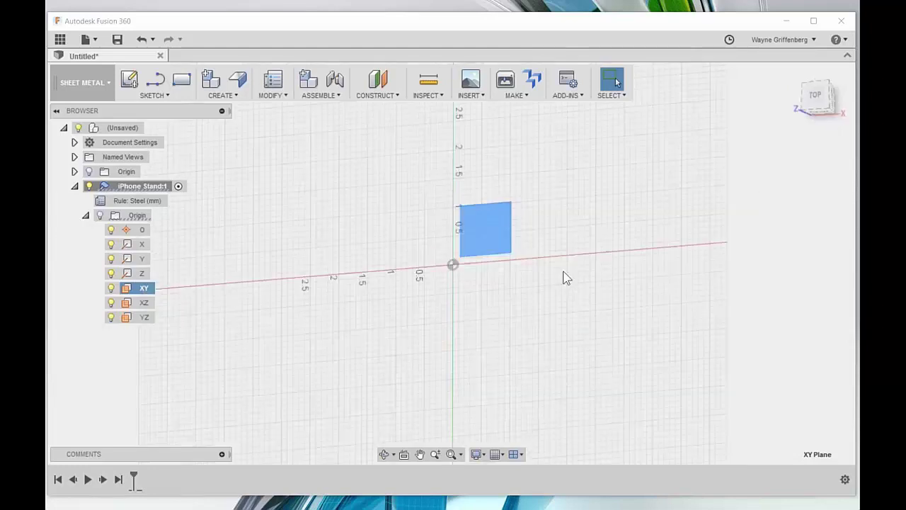
{"action": "scroll", "coordinate": [501, 208], "scroll_direction": "up", "scroll_amount": 3}
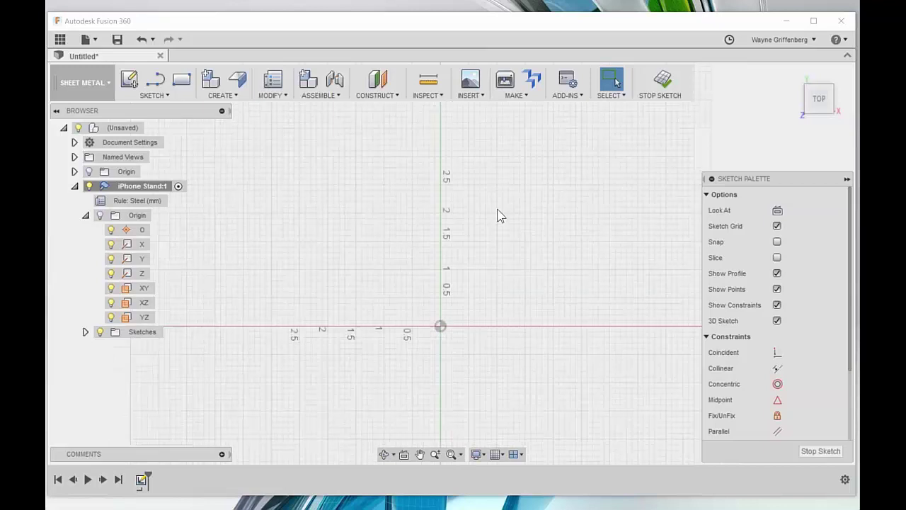
Sketch a 3 in vertical line up from the origin, move its dimension clear of it, and make the line construction geometry
{"action": "key", "text": "l"}
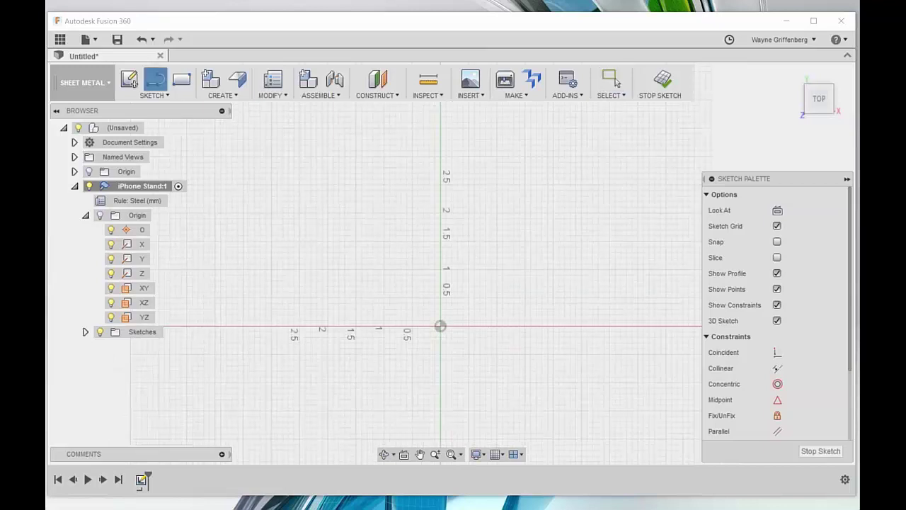
{"action": "left_click", "coordinate": [441, 327]}
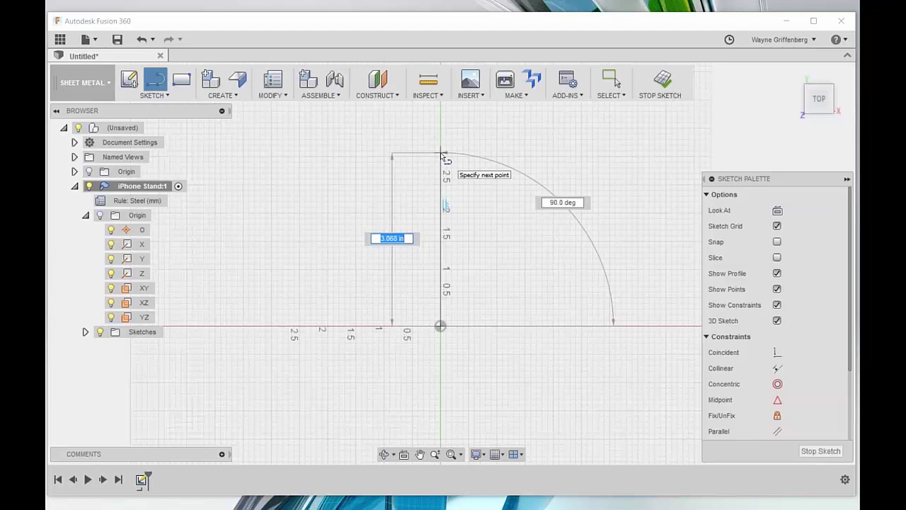
{"action": "type", "text": "3"}
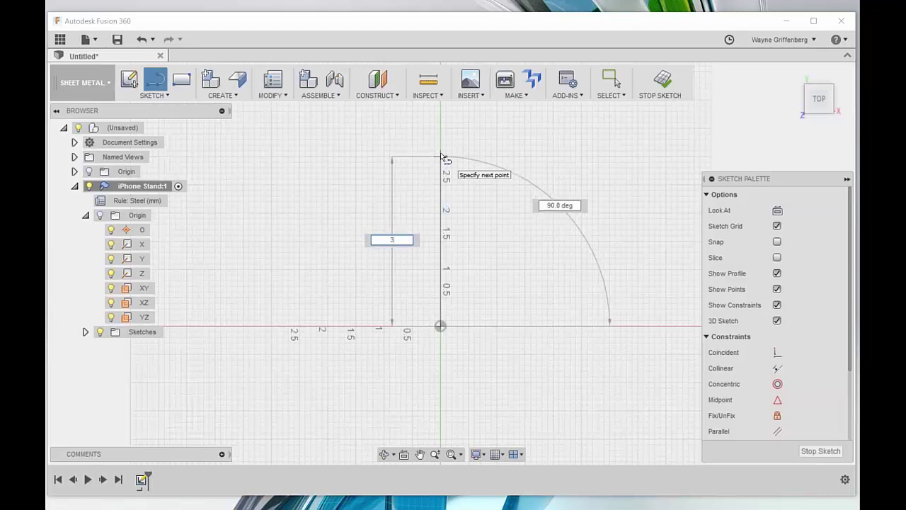
{"action": "key", "text": "Return"}
{"action": "left_click", "coordinate": [613, 82]}
{"action": "left_click_drag", "start_coordinate": [385, 242], "coordinate": [500, 235]}
{"action": "left_click_drag", "start_coordinate": [394, 247], "coordinate": [588, 246]}
{"action": "left_click", "coordinate": [439, 252]}
{"action": "key", "text": "x"}
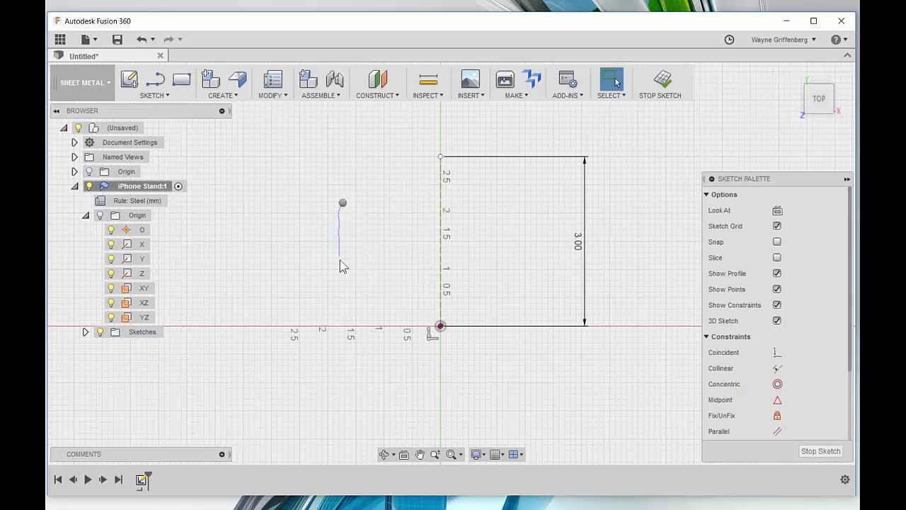
Sketch a closed trapezoid of lines around the construction line, with horizontal top and bottom edges and the wider edge at the bottom
{"action": "right_click_drag", "start_coordinate": [340, 259], "coordinate": [340, 264]}
{"action": "right_click_drag", "start_coordinate": [328, 167], "coordinate": [315, 289]}
{"action": "key", "text": "Escape"}
{"action": "left_click", "coordinate": [359, 311]}
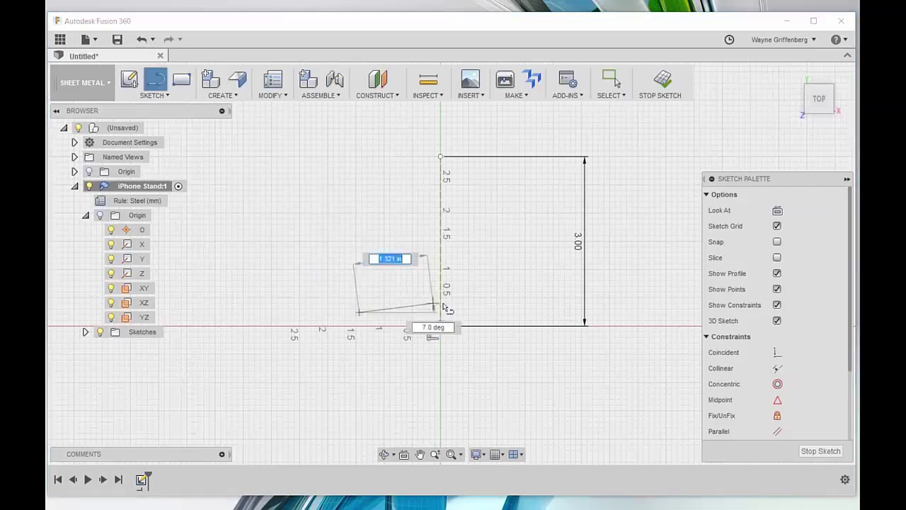
{"action": "left_click", "coordinate": [538, 312]}
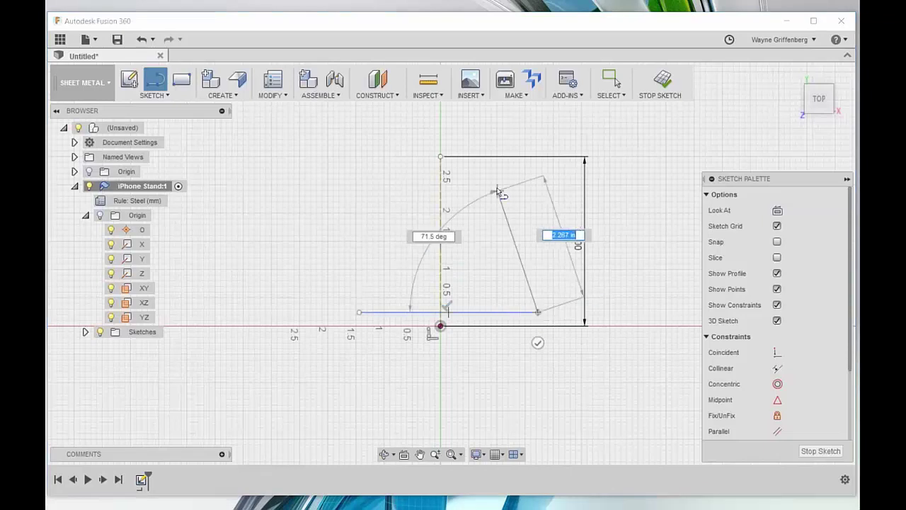
{"action": "left_click", "coordinate": [493, 141]}
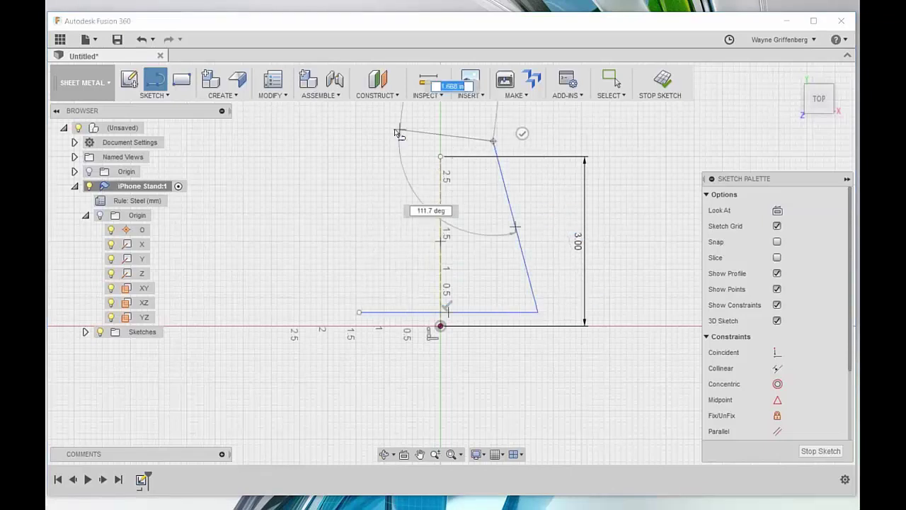
{"action": "left_click", "coordinate": [381, 141]}
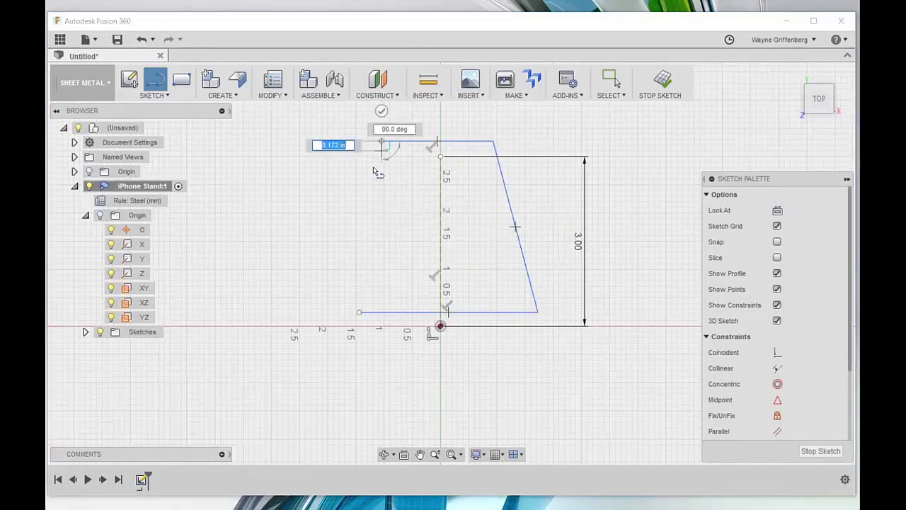
{"action": "left_click", "coordinate": [359, 312]}
{"action": "key", "text": "Escape"}
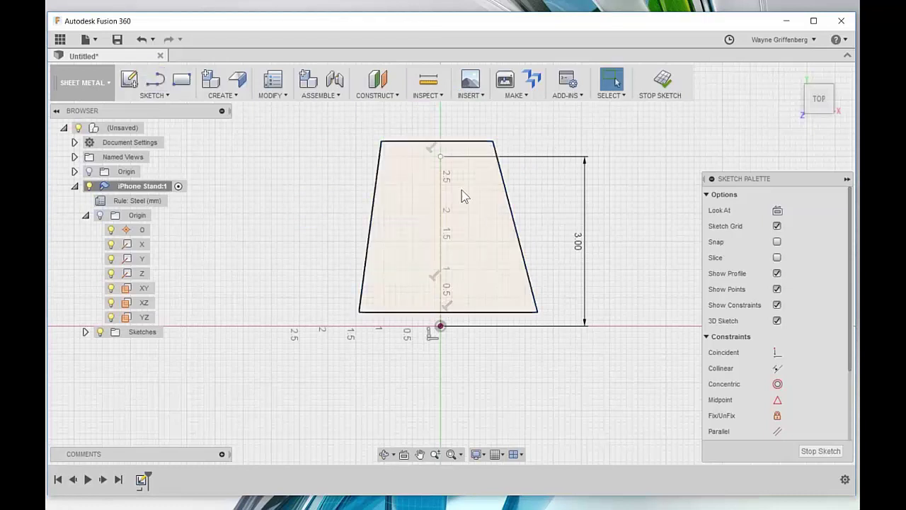
Apply midpoint constraints tying the trapezoid's bottom edge to the origin and its top edge to the construction line's upper endpoint
{"action": "left_click", "coordinate": [466, 316]}
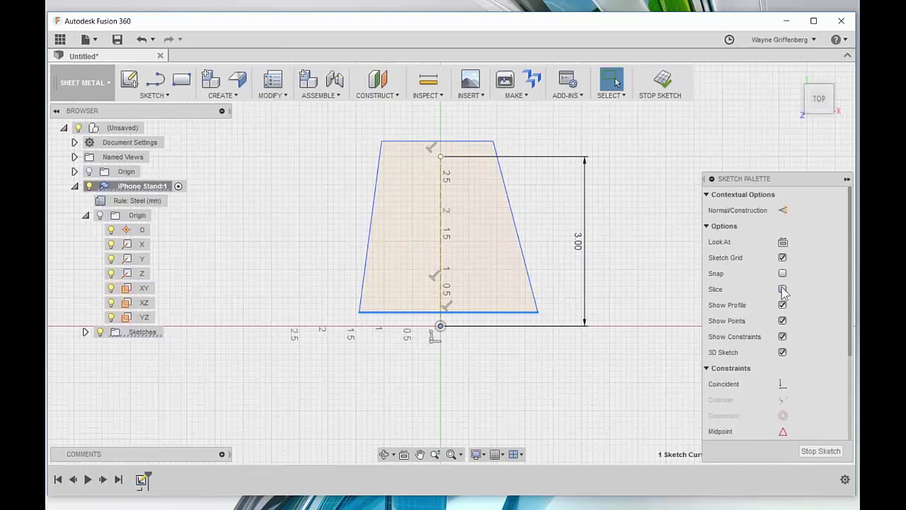
{"action": "scroll", "coordinate": [786, 368], "scroll_direction": "down", "scroll_amount": 3}
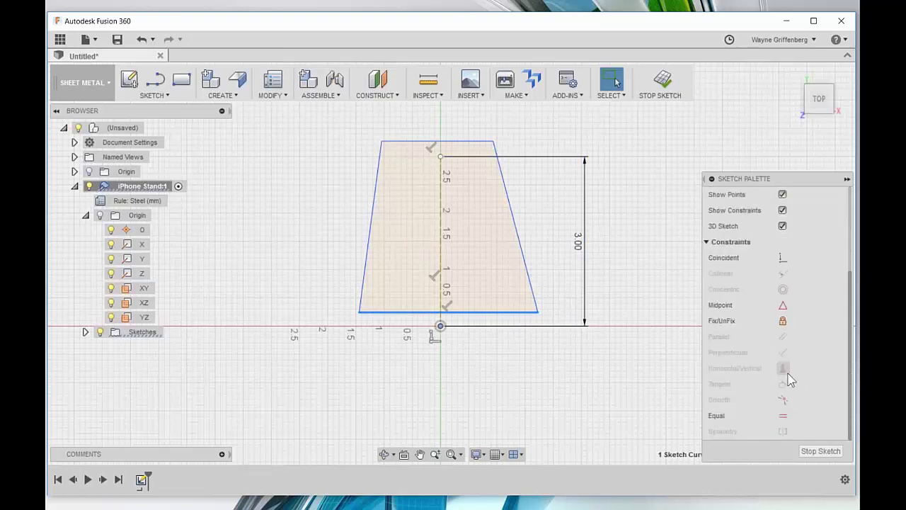
{"action": "left_click", "coordinate": [784, 306]}
{"action": "left_click", "coordinate": [455, 142]}
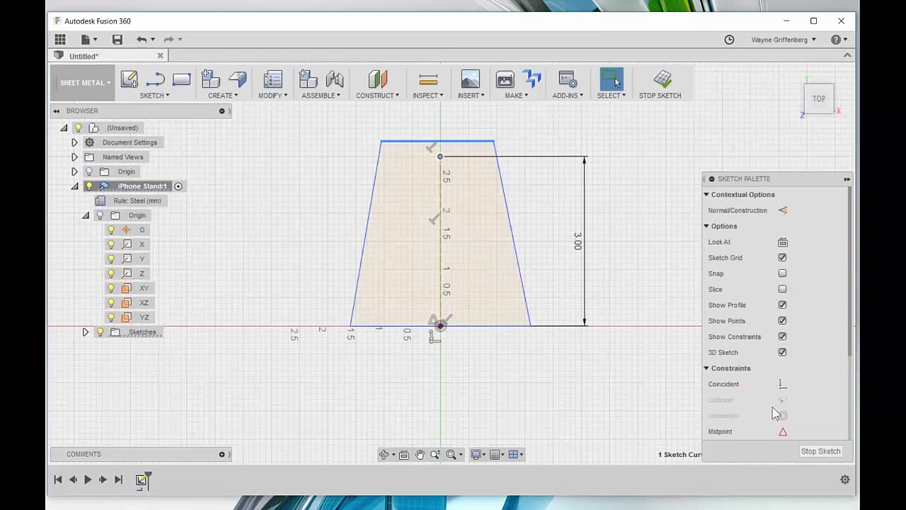
{"action": "left_click", "coordinate": [783, 431]}
{"action": "scroll", "coordinate": [429, 207], "scroll_direction": "down", "scroll_amount": 2}
{"action": "scroll", "coordinate": [433, 146], "scroll_direction": "up", "scroll_amount": 2}
{"action": "left_click_drag", "start_coordinate": [504, 186], "coordinate": [502, 186]}
{"action": "left_click", "coordinate": [478, 144]}
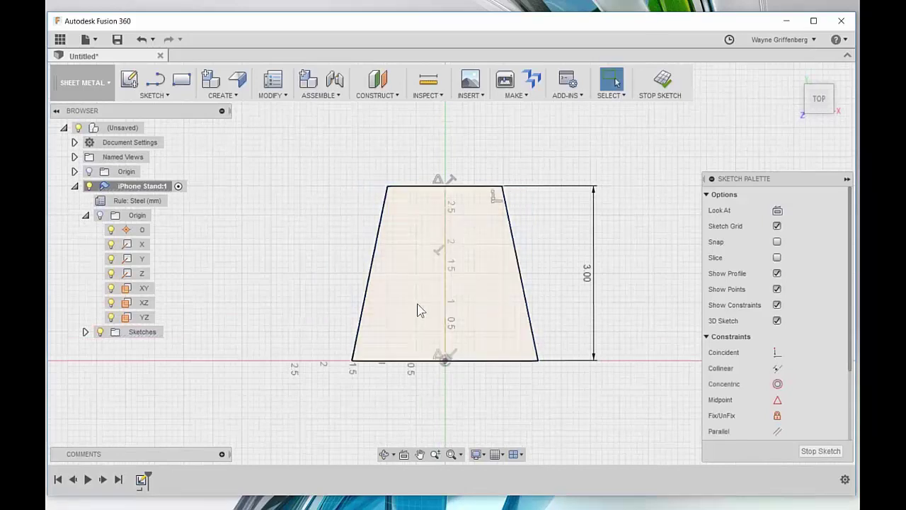
Dimension the trapezoid's bottom edge to 3 in, placing the dimension below it
{"action": "key", "text": "d"}
{"action": "left_click", "coordinate": [480, 360]}
{"action": "left_click", "coordinate": [469, 405]}
{"action": "type", "text": "3"}
{"action": "key", "text": "Return"}
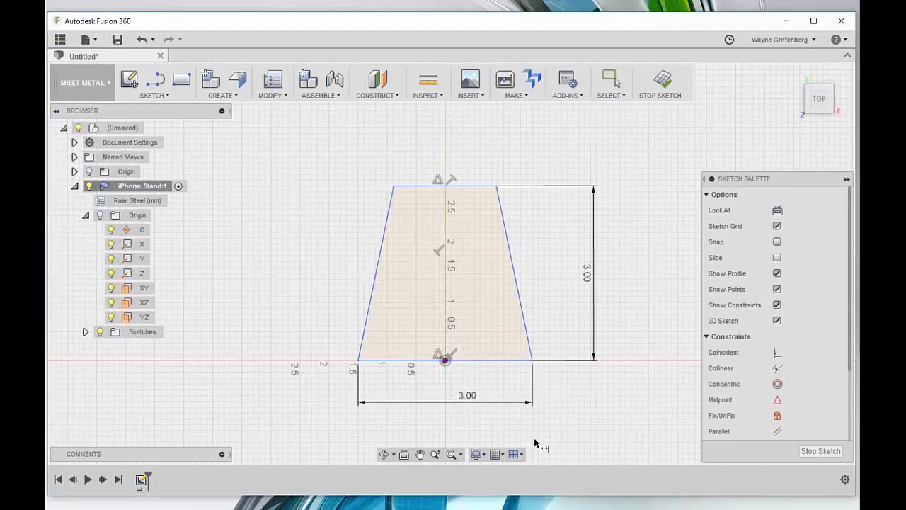
{"action": "left_click", "coordinate": [615, 80]}
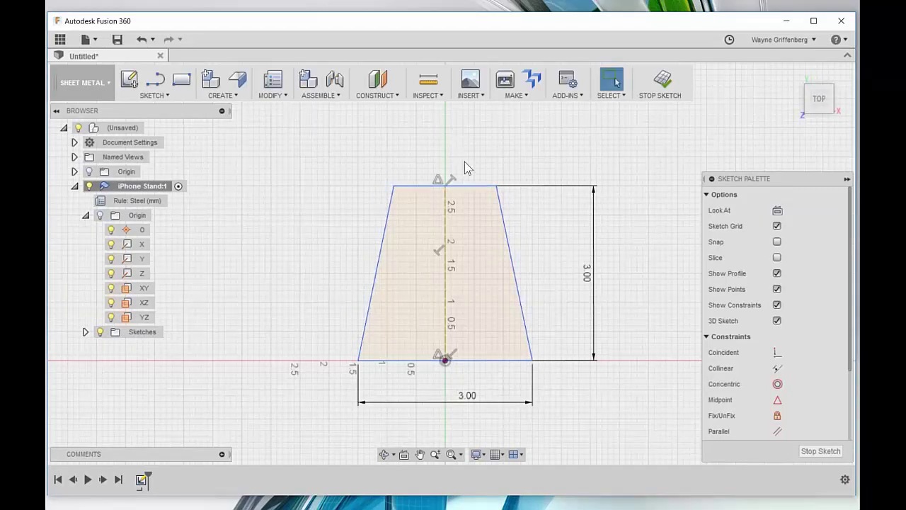
Dimension the trapezoid's top edge to 1.5 in, placing the dimension above it
{"action": "key", "text": "d"}
{"action": "left_click", "coordinate": [476, 185]}
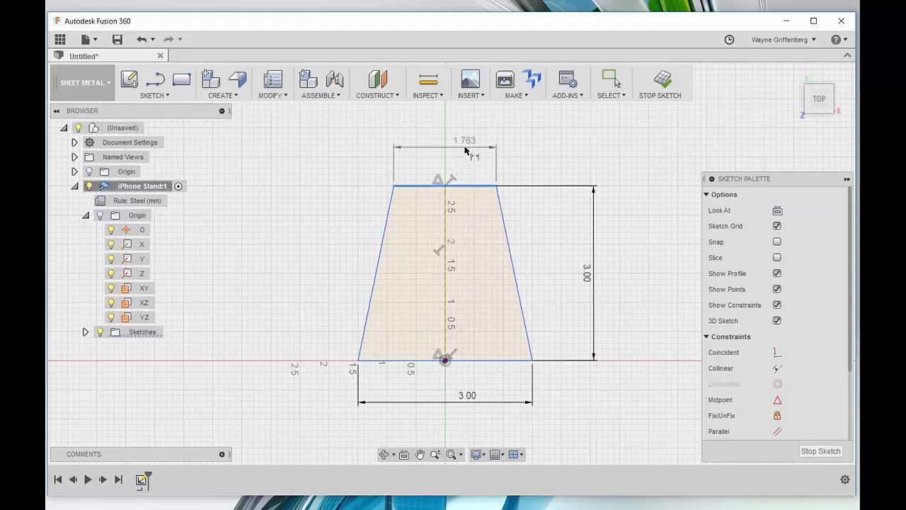
{"action": "left_click", "coordinate": [466, 141]}
{"action": "type", "text": "1.5"}
{"action": "key", "text": "Return"}
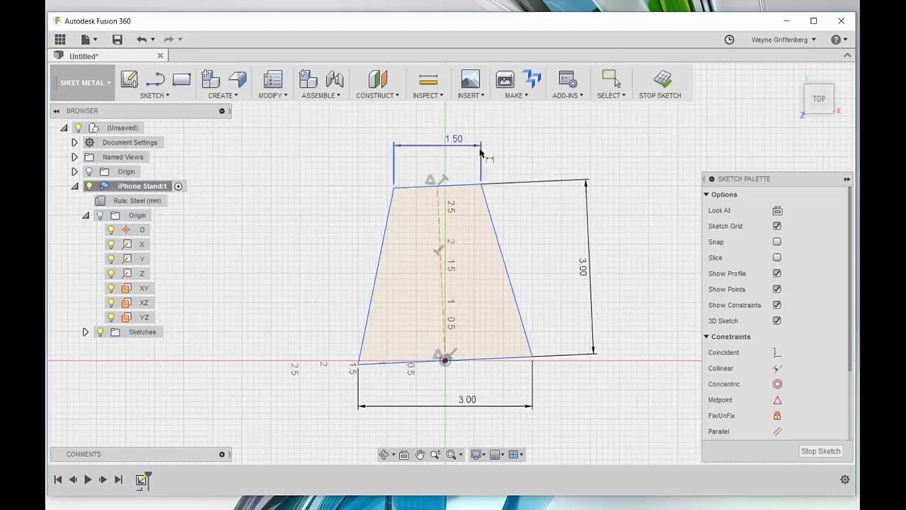
{"action": "key", "text": "Escape"}
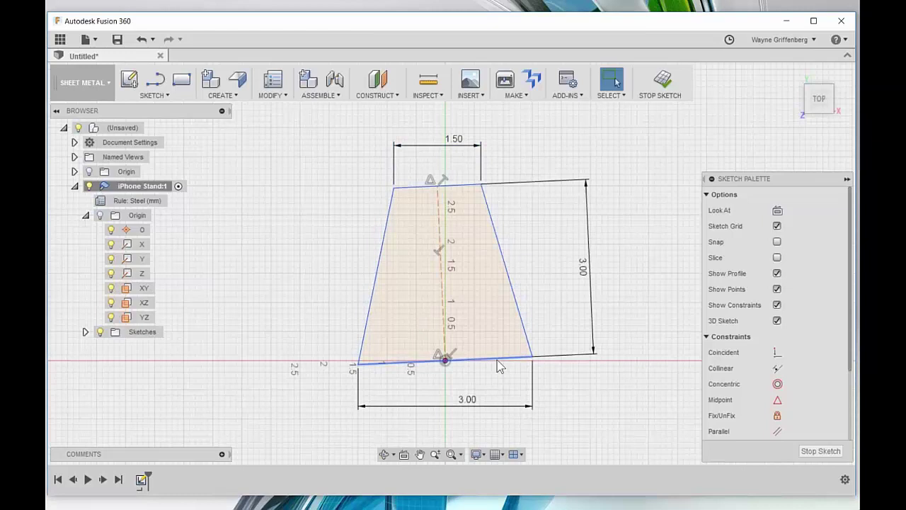
Constrain the trapezoid's bottom edge to horizontal and finish the sketch
{"action": "left_click", "coordinate": [498, 359]}
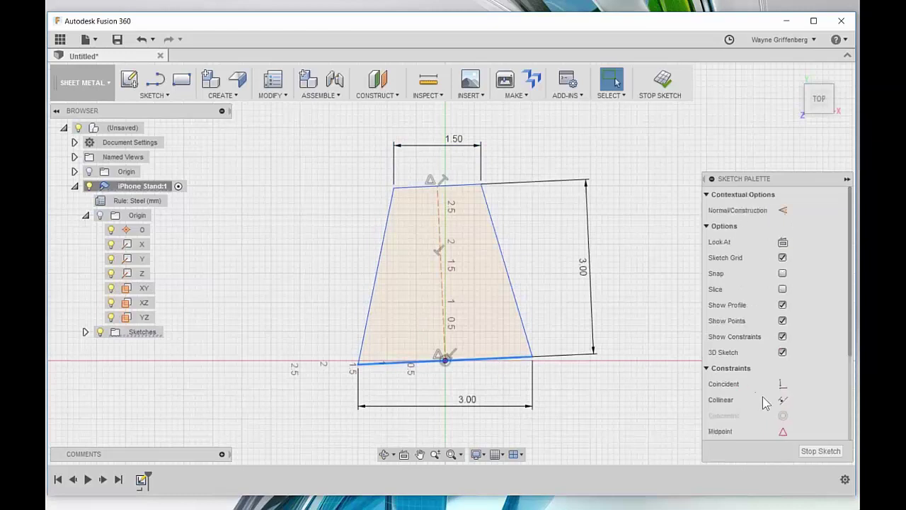
{"action": "scroll", "coordinate": [769, 404], "scroll_direction": "down", "scroll_amount": 3}
{"action": "left_click", "coordinate": [782, 368]}
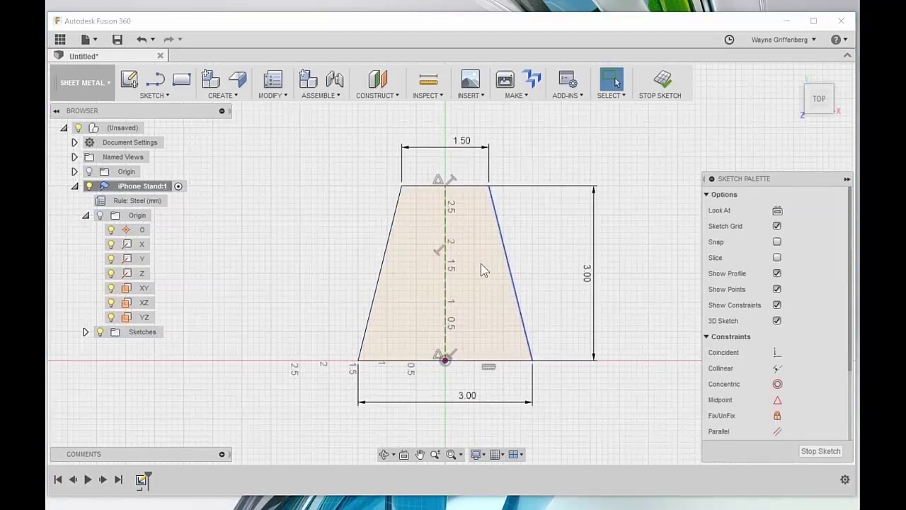
{"action": "scroll", "coordinate": [398, 251], "scroll_direction": "down", "scroll_amount": 3}
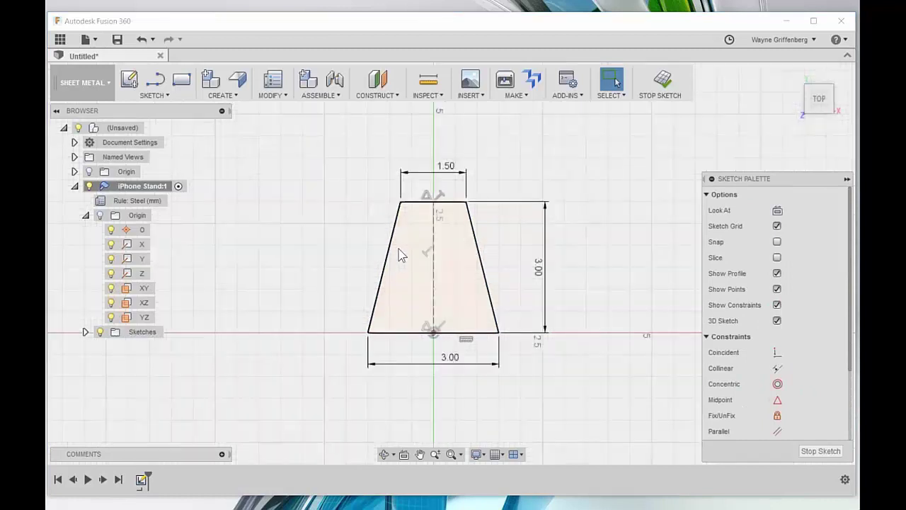
{"action": "left_click", "coordinate": [663, 82]}
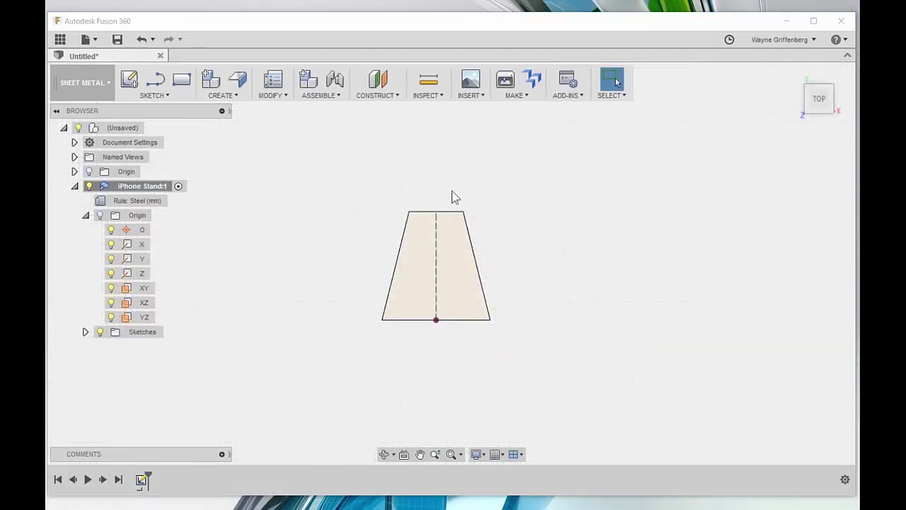
{"action": "middle_click_drag", "start_coordinate": [536, 262], "coordinate": [512, 256], "text": "shift"}
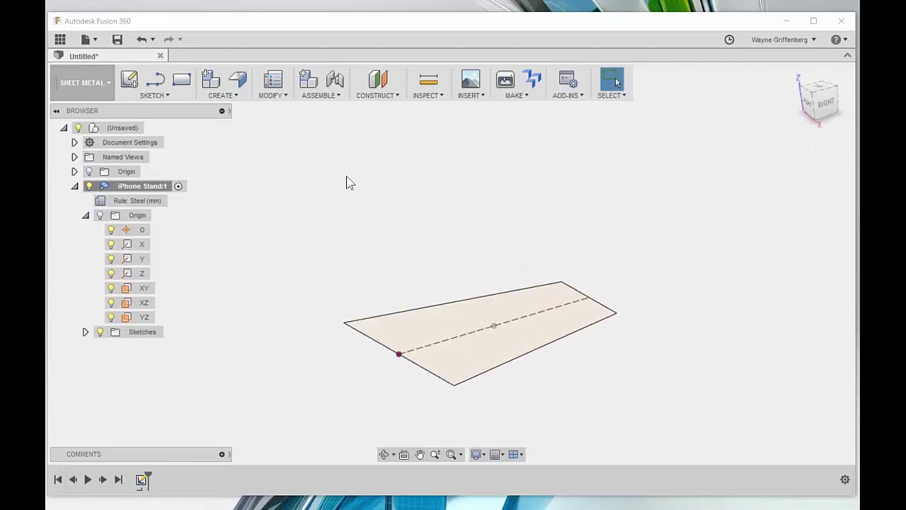
{"action": "left_click", "coordinate": [238, 79]}
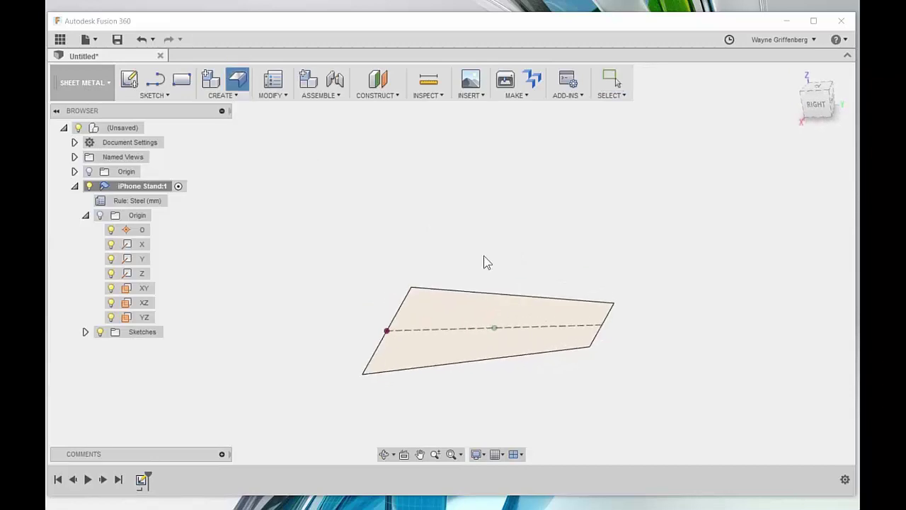
{"action": "left_click", "coordinate": [538, 323]}
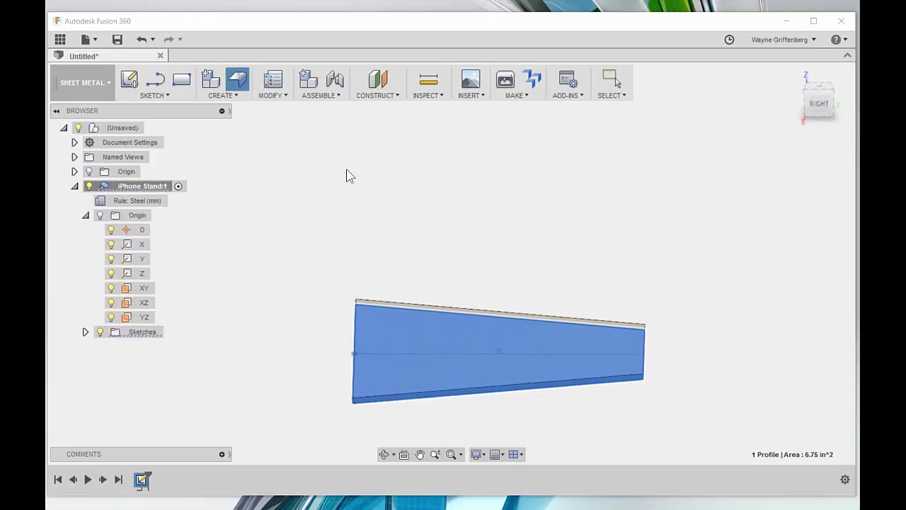
{"action": "middle_click_drag", "start_coordinate": [389, 224], "coordinate": [480, 284], "text": "shift"}
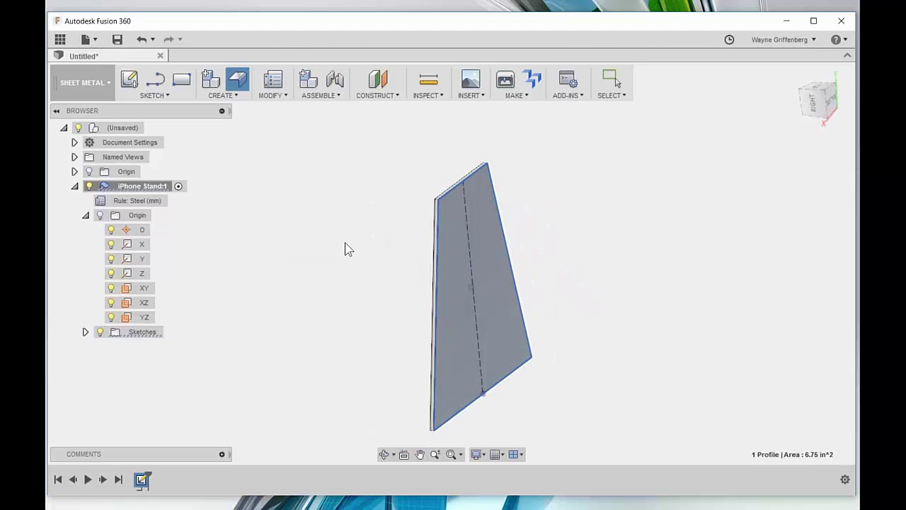
{"action": "left_click", "coordinate": [85, 332]}
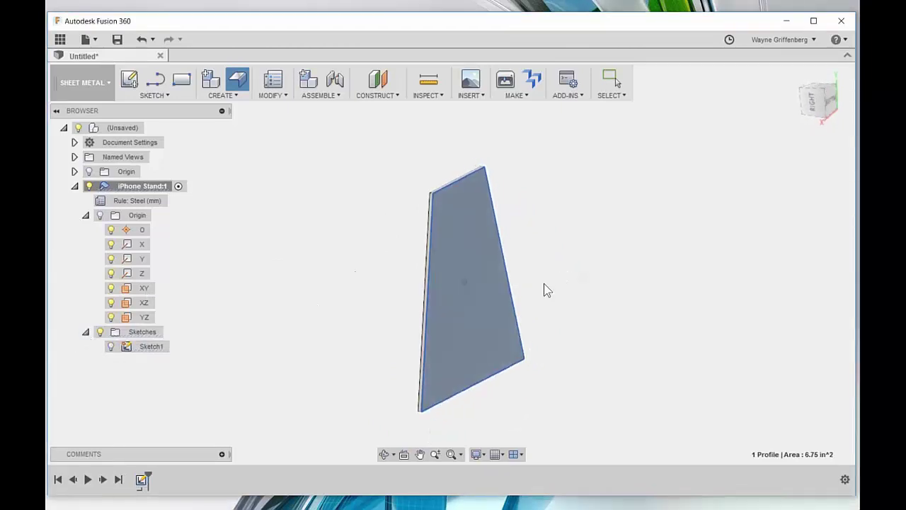
{"action": "key", "text": "Escape"}
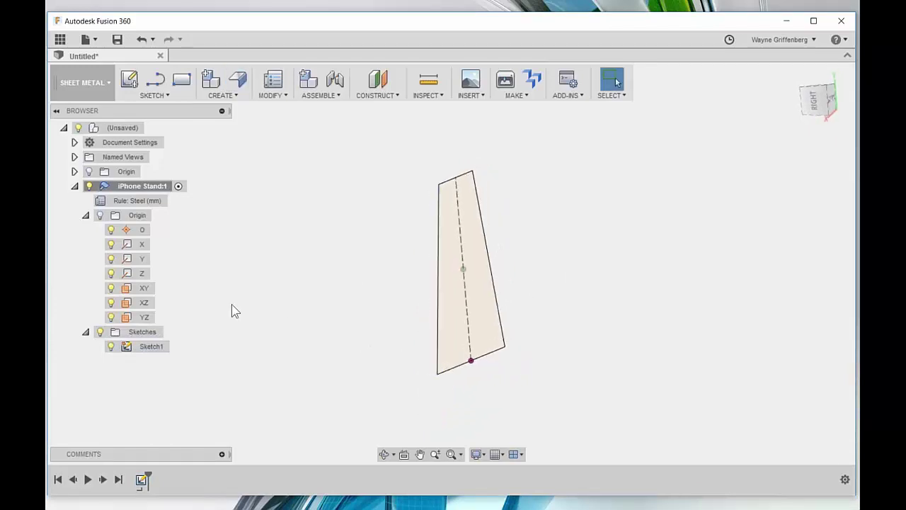
Create a sketch on the component's YZ plane and finish it without drawing anything
{"action": "left_click", "coordinate": [144, 292]}
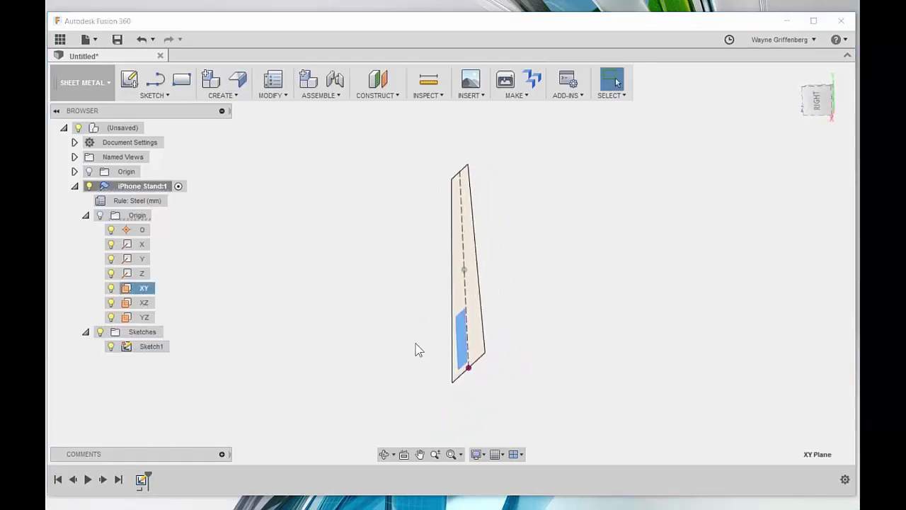
{"action": "left_click", "coordinate": [144, 317]}
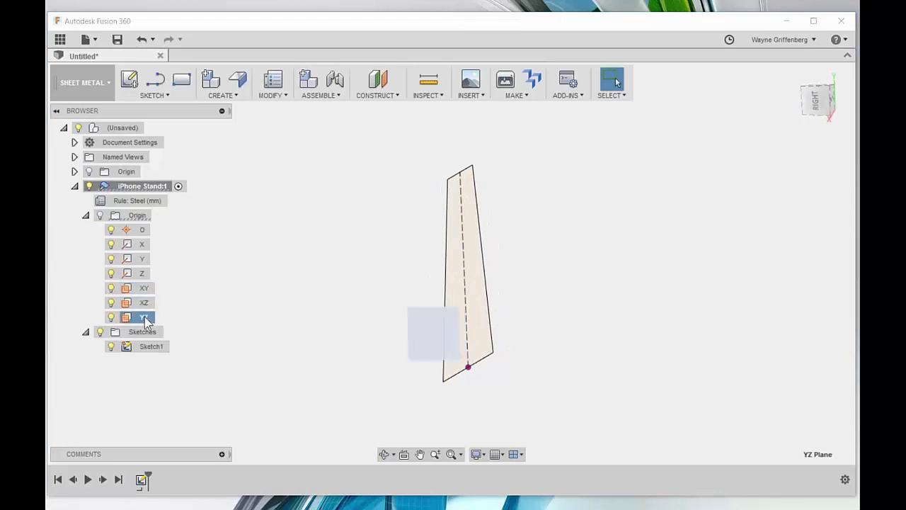
{"action": "right_click", "coordinate": [145, 318]}
{"action": "left_click", "coordinate": [199, 331]}
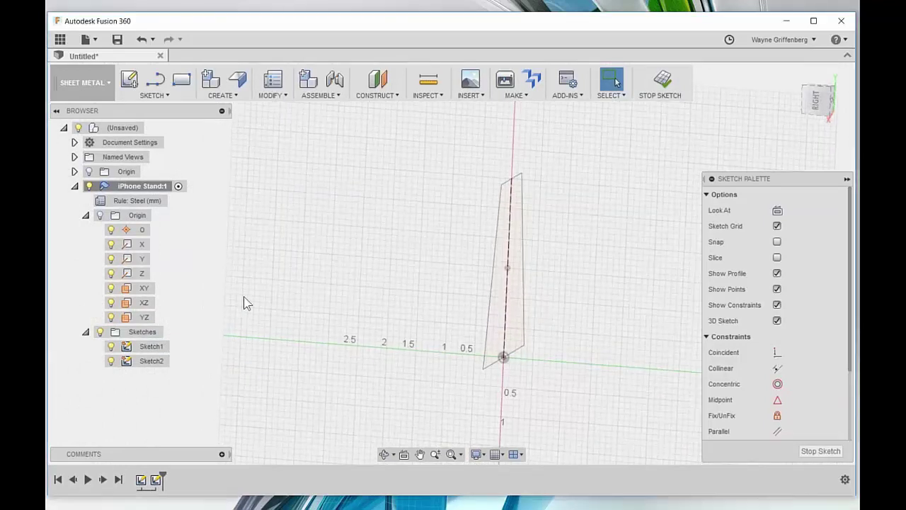
{"action": "left_click", "coordinate": [819, 451]}
{"action": "left_click", "coordinate": [146, 348]}
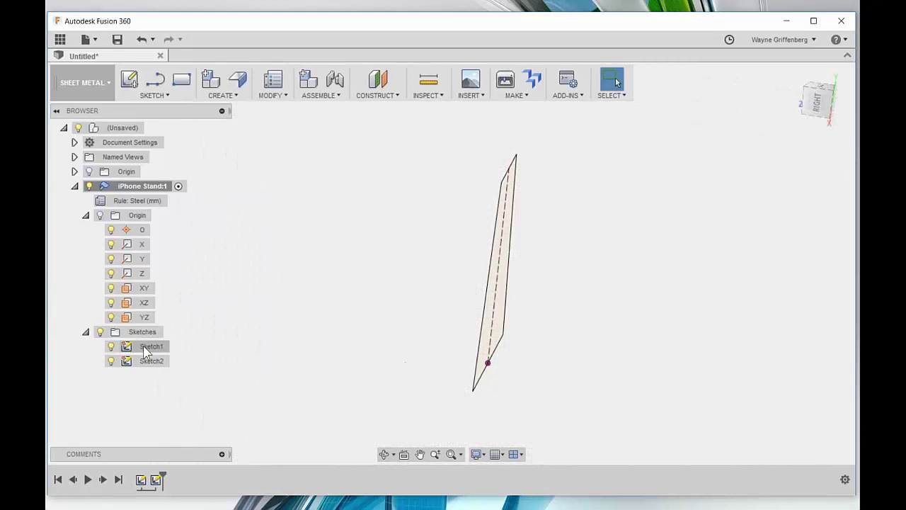
Create a base flange from the trapezoid profile with One Side thickness as a new body
{"action": "left_click", "coordinate": [239, 81]}
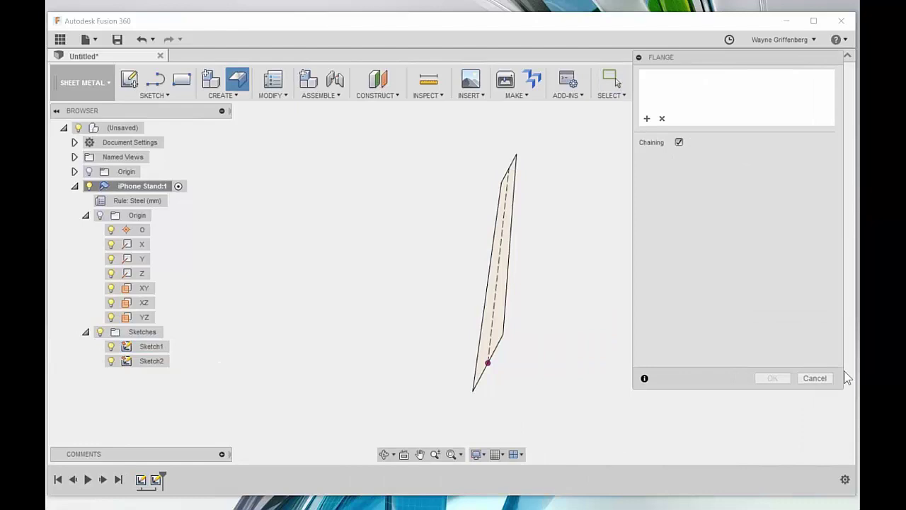
{"action": "left_click", "coordinate": [501, 280]}
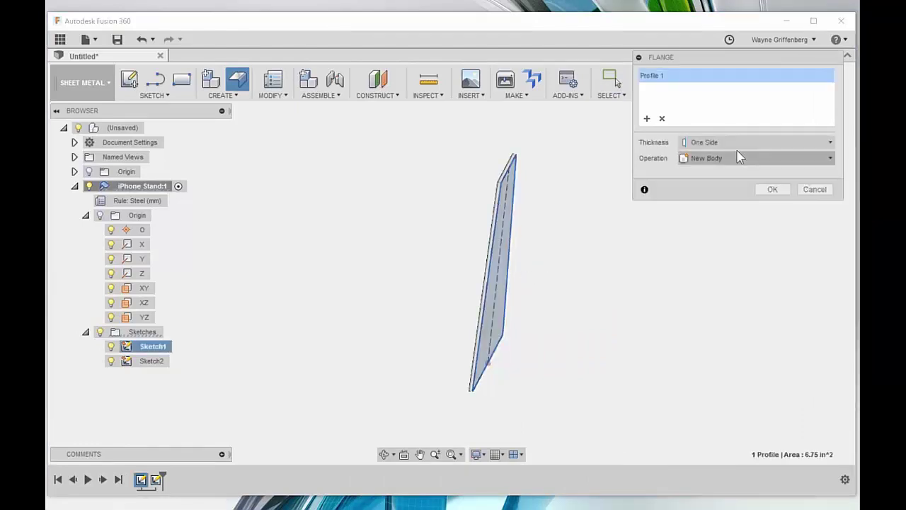
{"action": "left_click", "coordinate": [771, 189]}
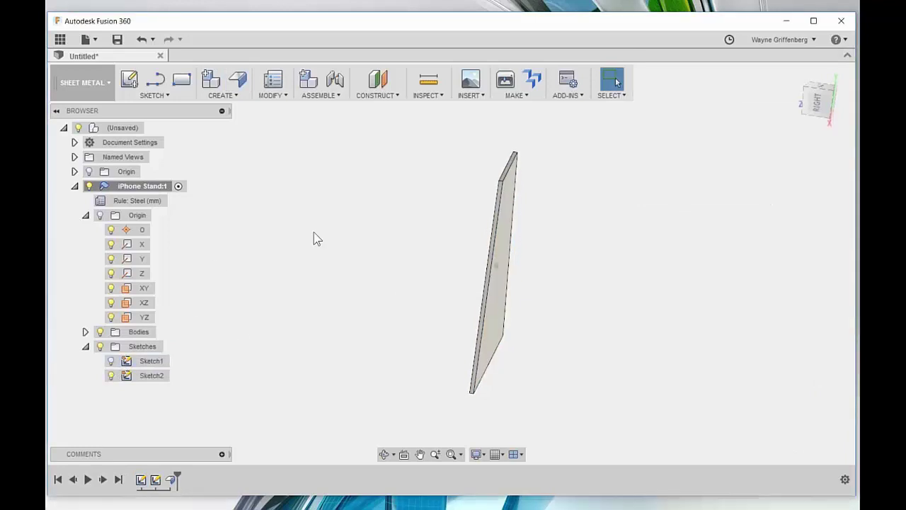
Reopen the empty YZ-plane sketch, finish it again and delete it from the component
{"action": "right_click", "coordinate": [161, 370]}
{"action": "left_click", "coordinate": [225, 376]}
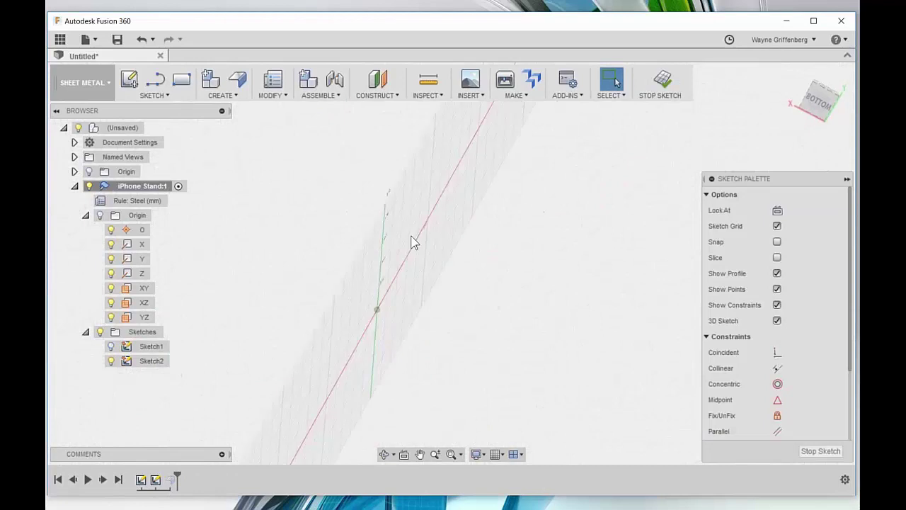
{"action": "left_click_drag", "start_coordinate": [821, 91], "coordinate": [803, 90]}
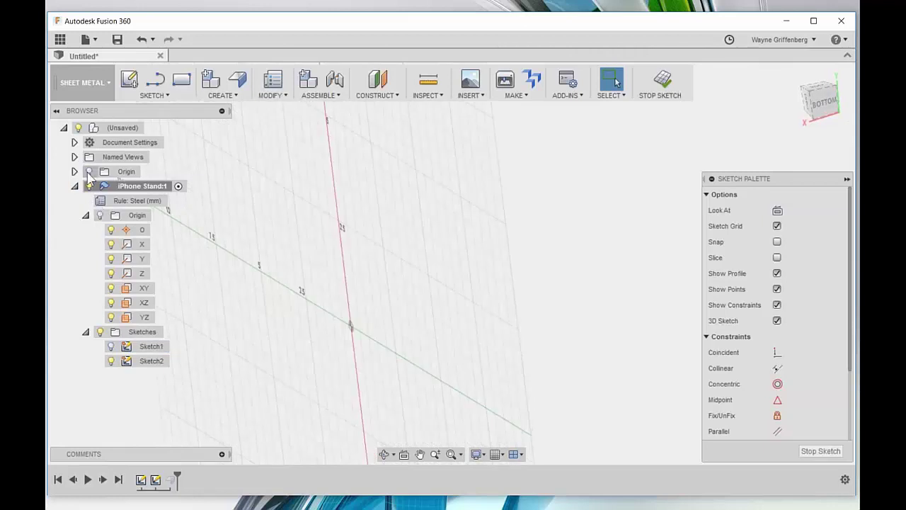
{"action": "left_click", "coordinate": [101, 190]}
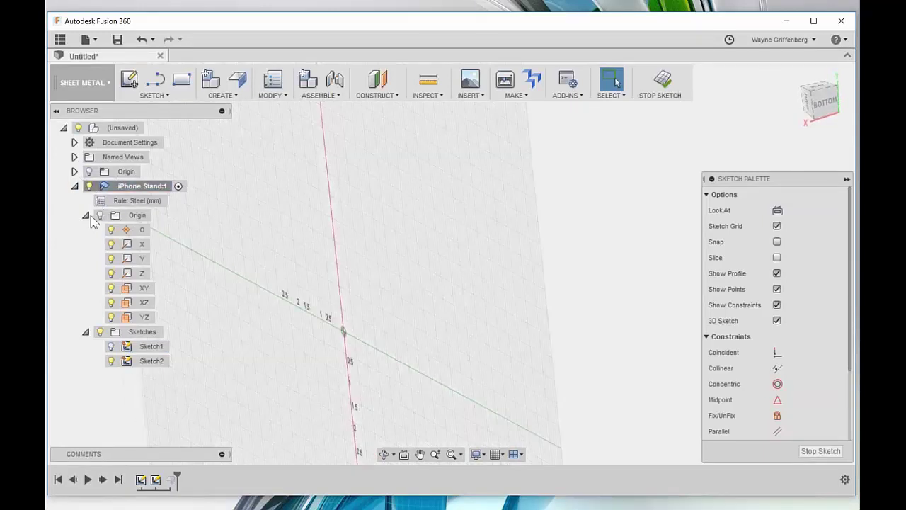
{"action": "left_click", "coordinate": [660, 81]}
{"action": "left_click", "coordinate": [147, 376]}
{"action": "right_click", "coordinate": [146, 377]}
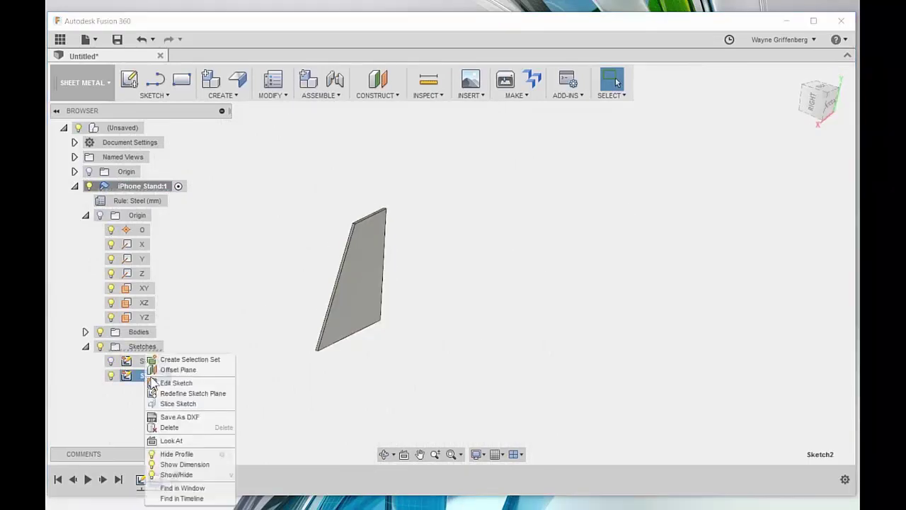
{"action": "left_click", "coordinate": [179, 428]}
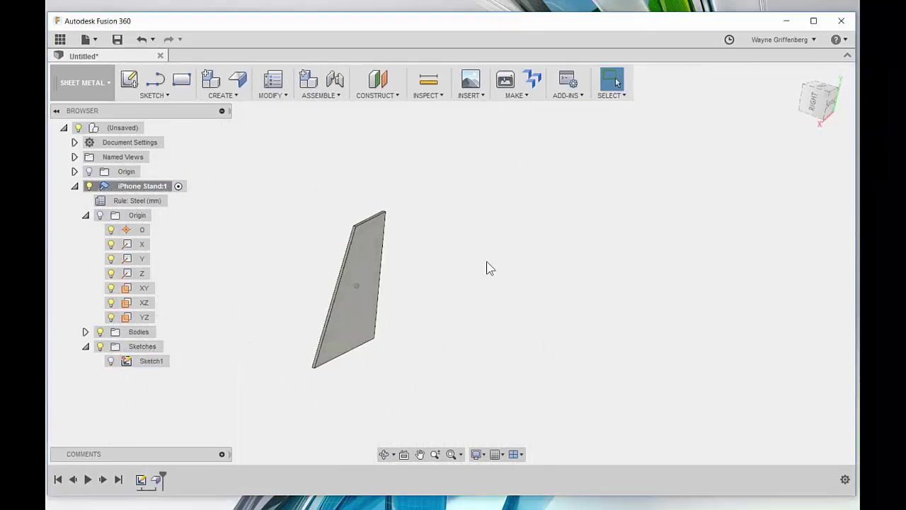
Create a new sketch on the component's YZ plane with the flange body in view
{"action": "middle_click_drag", "start_coordinate": [486, 265], "coordinate": [214, 328], "text": "shift"}
{"action": "left_click", "coordinate": [140, 319]}
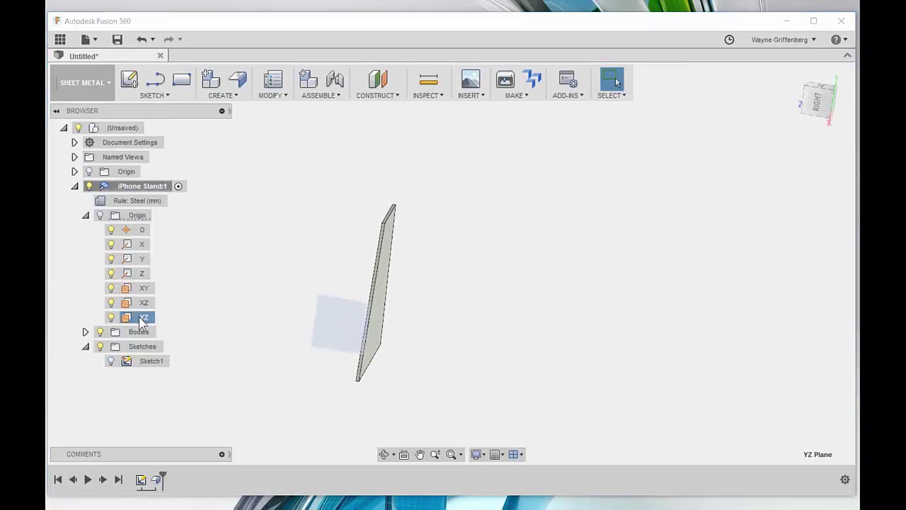
{"action": "right_click", "coordinate": [141, 319]}
{"action": "left_click", "coordinate": [180, 333]}
{"action": "mouse_move", "coordinate": [505, 290]}
{"action": "middle_mouse_down", "text": "shift"}
{"action": "mouse_move", "coordinate": [486, 277]}
{"action": "mouse_move", "coordinate": [469, 314]}
{"action": "mouse_move", "coordinate": [517, 358]}
{"action": "middle_mouse_up", "text": "shift"}
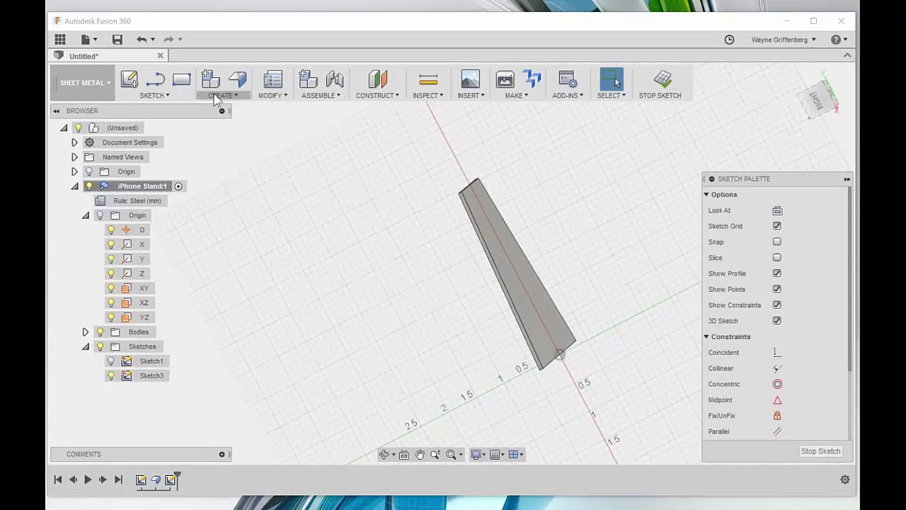
Sketch an open two-line hook profile beside the plate's wide end, with a long segment and a short segment angled back
{"action": "left_click", "coordinate": [151, 82]}
{"action": "left_click", "coordinate": [538, 376]}
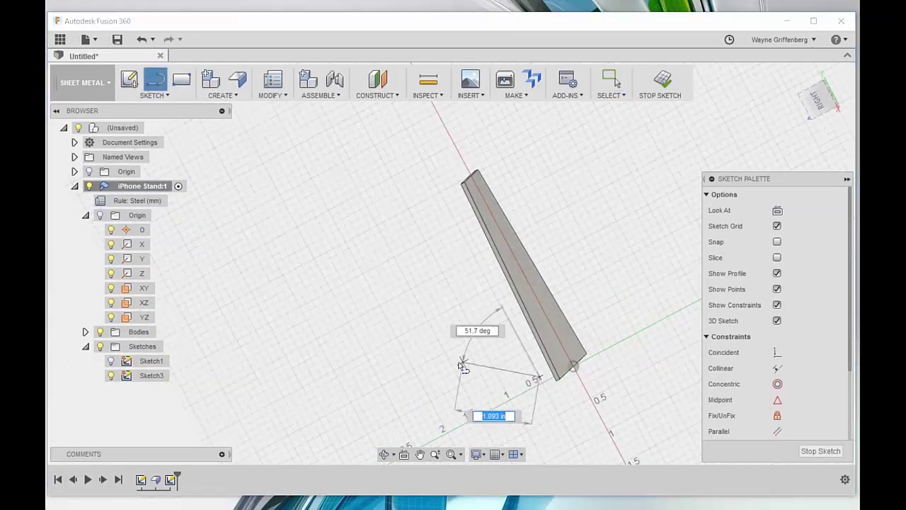
{"action": "left_click", "coordinate": [433, 363]}
{"action": "mouse_move", "coordinate": [453, 331]}
{"action": "middle_mouse_down", "text": "shift"}
{"action": "mouse_move", "coordinate": [536, 273]}
{"action": "mouse_move", "coordinate": [546, 290]}
{"action": "mouse_move", "coordinate": [459, 291]}
{"action": "middle_mouse_up", "text": "shift"}
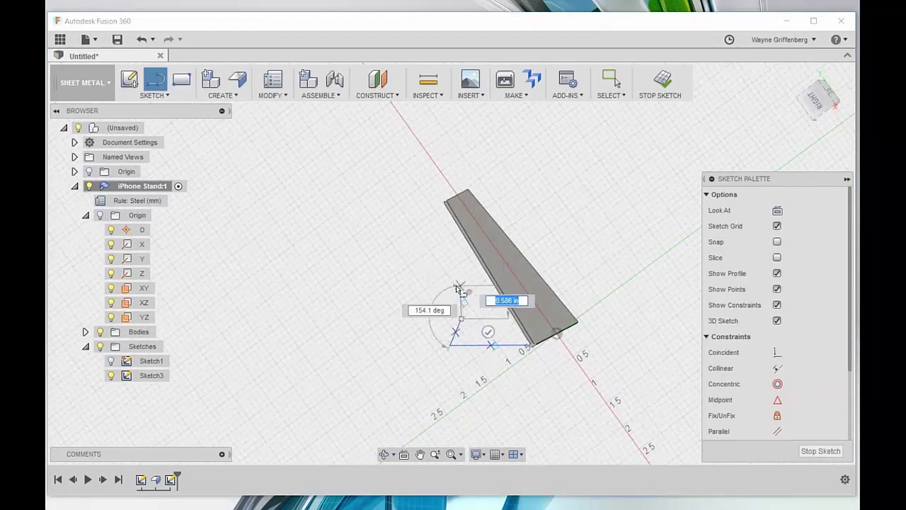
{"action": "key", "text": "Escape"}
Sketch a second open hook profile of connected lines near the plate's narrow end, on the opposite side of the plate
{"action": "mouse_move", "coordinate": [548, 285]}
{"action": "middle_mouse_down", "text": "shift"}
{"action": "mouse_move", "coordinate": [571, 271]}
{"action": "mouse_move", "coordinate": [484, 196]}
{"action": "mouse_move", "coordinate": [536, 241]}
{"action": "mouse_move", "coordinate": [196, 203]}
{"action": "mouse_move", "coordinate": [161, 239]}
{"action": "middle_mouse_up", "text": "shift"}
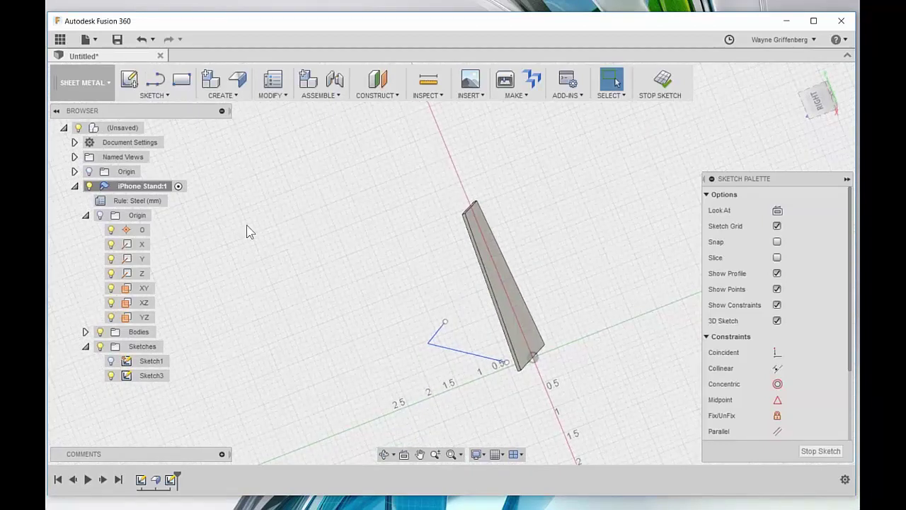
{"action": "right_click_drag", "start_coordinate": [316, 236], "coordinate": [314, 293]}
{"action": "middle_click_drag", "start_coordinate": [461, 231], "coordinate": [506, 230], "text": "shift"}
{"action": "left_click", "coordinate": [504, 230]}
{"action": "left_click", "coordinate": [546, 279]}
{"action": "middle_click_drag", "start_coordinate": [565, 268], "coordinate": [559, 267], "text": "shift"}
{"action": "left_click", "coordinate": [559, 267]}
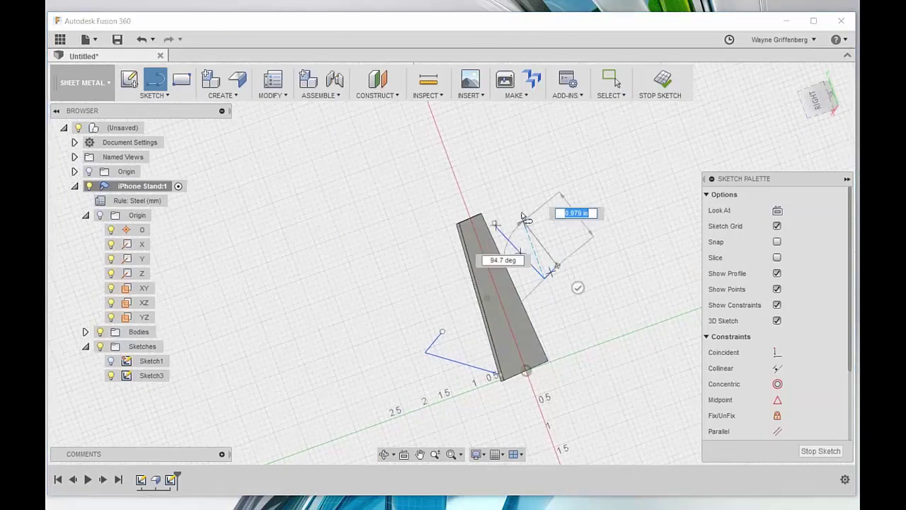
{"action": "key", "text": "Escape"}
{"action": "middle_click_drag", "start_coordinate": [530, 223], "coordinate": [505, 216], "text": "shift"}
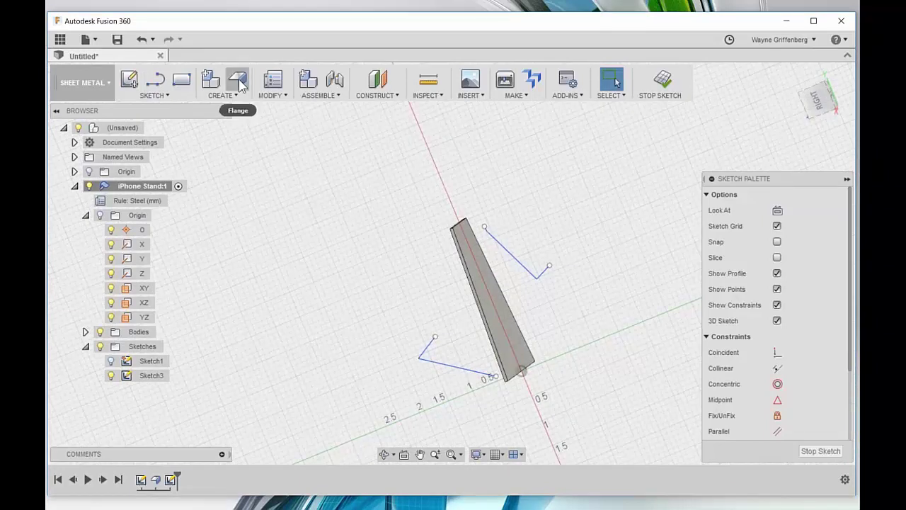
Create a contour flange from the hook profile at the wide end, attached along the plate's wide edge with Full Edge and One Side thickness
{"action": "left_click", "coordinate": [238, 80]}
{"action": "left_click", "coordinate": [421, 390]}
{"action": "middle_click_drag", "start_coordinate": [432, 394], "coordinate": [530, 413], "text": "shift"}
{"action": "left_click", "coordinate": [519, 407]}
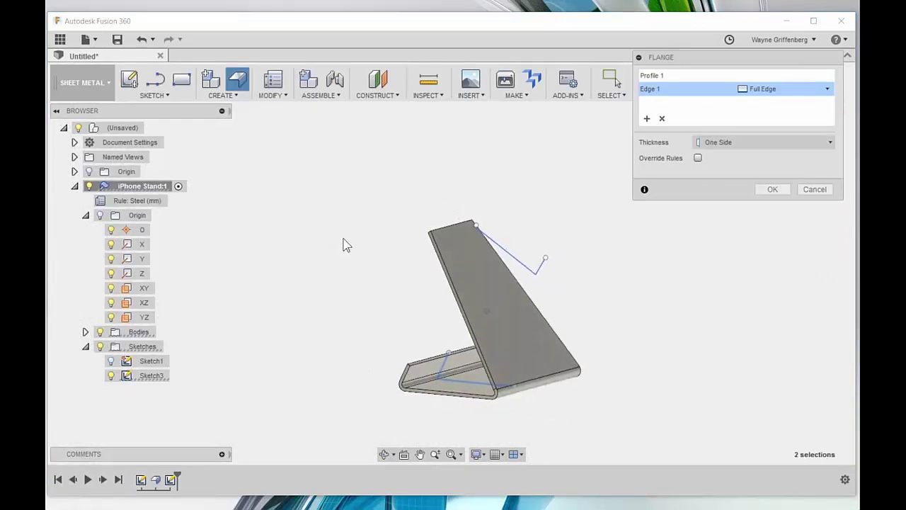
{"action": "left_click", "coordinate": [772, 191]}
Edit the profile sketch, delete the short stray line at the start of the narrow-end hook profile, and finish the sketch
{"action": "mouse_move", "coordinate": [741, 192]}
{"action": "middle_mouse_down", "text": "shift"}
{"action": "mouse_move", "coordinate": [524, 208]}
{"action": "mouse_move", "coordinate": [455, 245]}
{"action": "mouse_move", "coordinate": [470, 233]}
{"action": "middle_mouse_up", "text": "shift"}
{"action": "scroll", "coordinate": [455, 245], "scroll_direction": "up", "scroll_amount": 3}
{"action": "scroll", "coordinate": [470, 234], "scroll_direction": "up", "scroll_amount": 2}
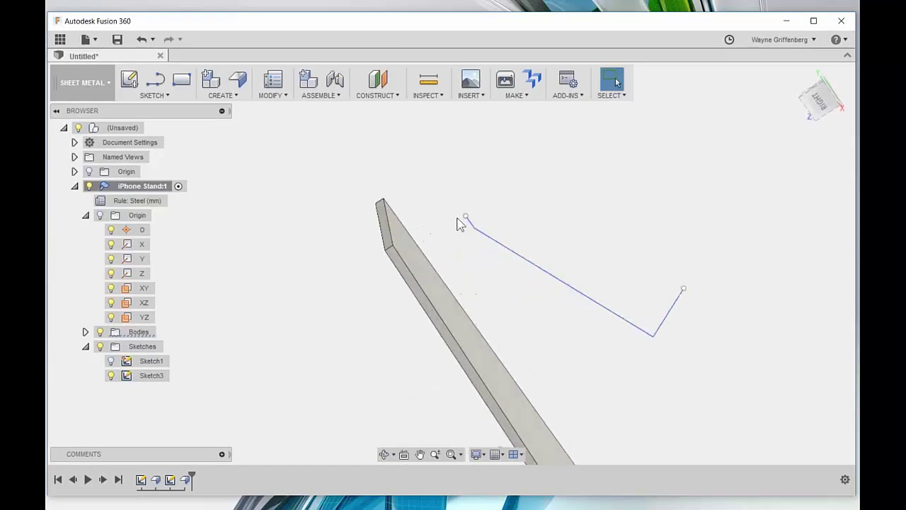
{"action": "right_click", "coordinate": [150, 376]}
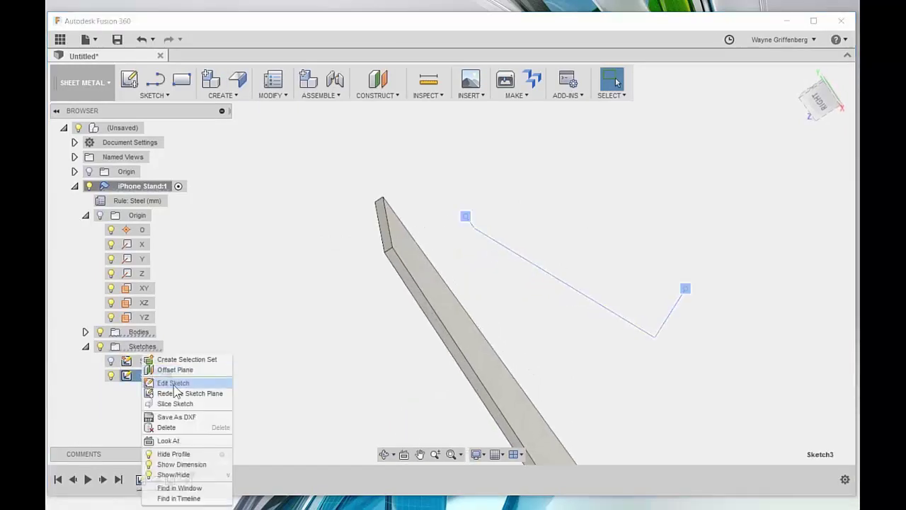
{"action": "left_click", "coordinate": [175, 385]}
{"action": "left_click_drag", "start_coordinate": [449, 279], "coordinate": [552, 328]}
{"action": "key", "text": "Delete"}
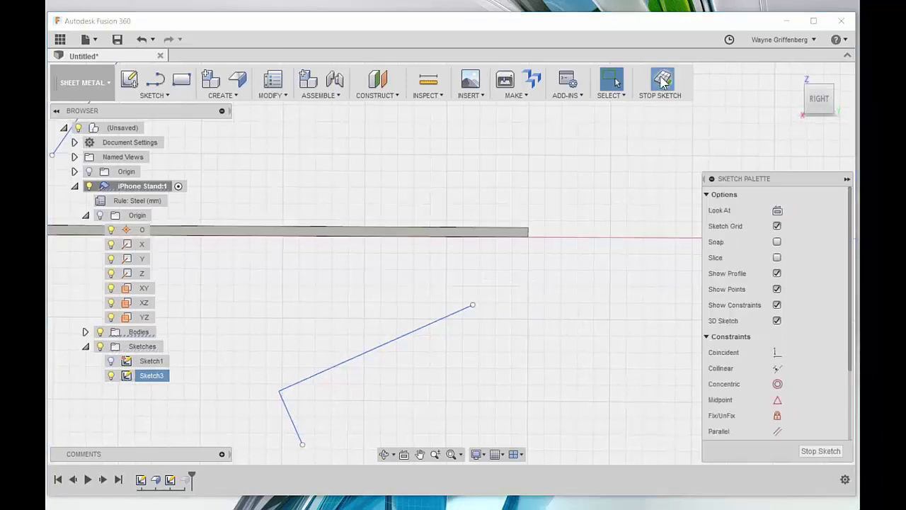
{"action": "left_click", "coordinate": [662, 82]}
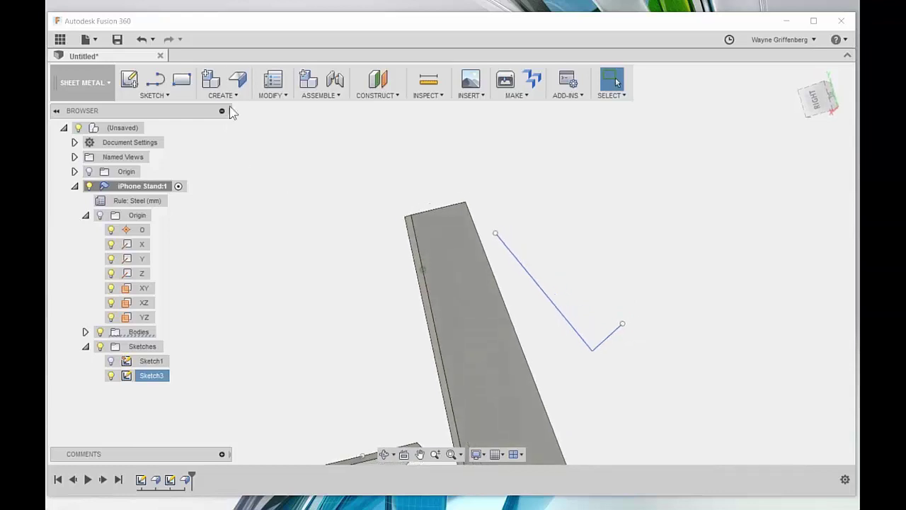
{"action": "left_click", "coordinate": [237, 80]}
{"action": "left_click", "coordinate": [552, 306]}
{"action": "middle_click_drag", "start_coordinate": [441, 228], "coordinate": [535, 187], "text": "shift"}
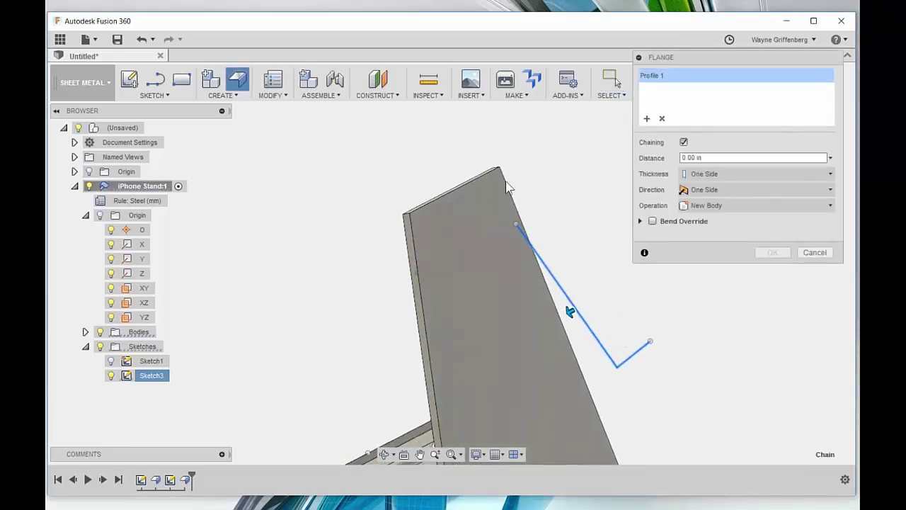
{"action": "left_click", "coordinate": [468, 182]}
{"action": "key", "text": "Escape"}
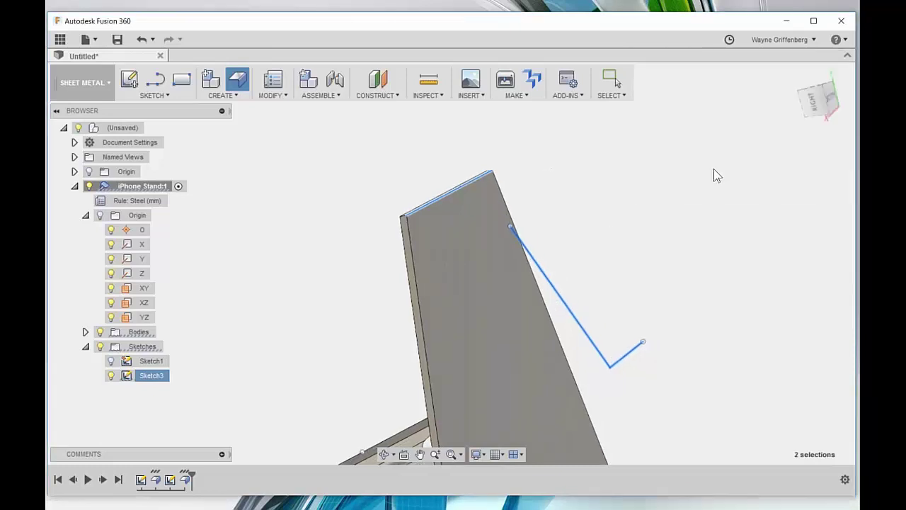
{"action": "key", "text": "Escape"}
Reopen the profile sketch and delete both the short and the long line of the narrow-end hook profile
{"action": "middle_click_drag", "start_coordinate": [512, 229], "coordinate": [507, 244], "text": "shift"}
{"action": "left_click", "coordinate": [510, 236]}
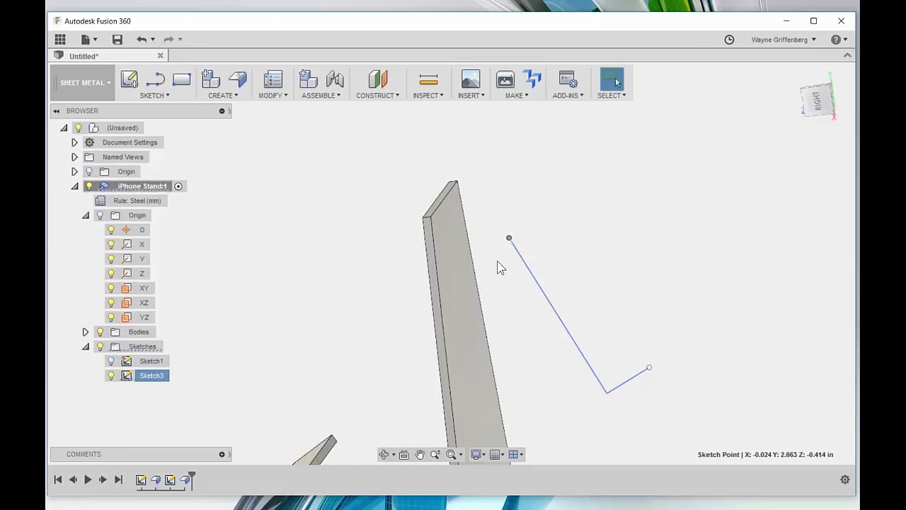
{"action": "left_click", "coordinate": [510, 239]}
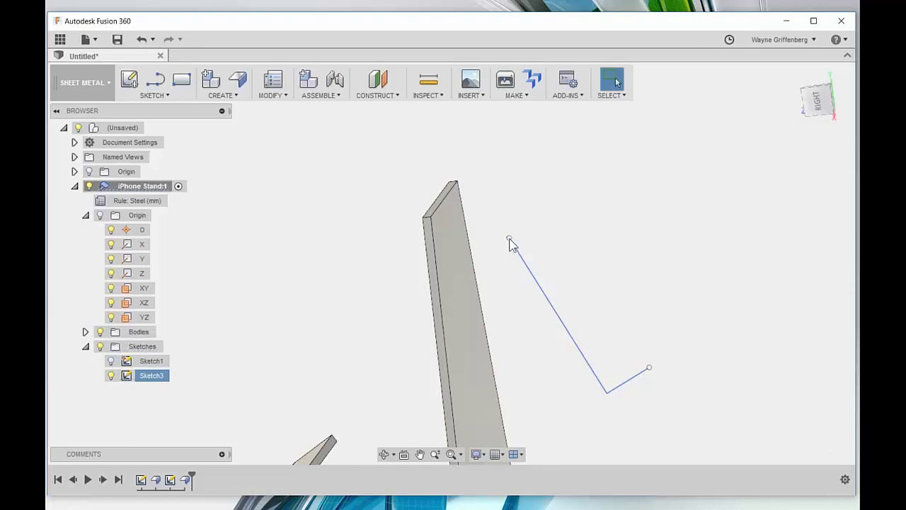
{"action": "right_click", "coordinate": [145, 381]}
{"action": "left_click", "coordinate": [168, 380]}
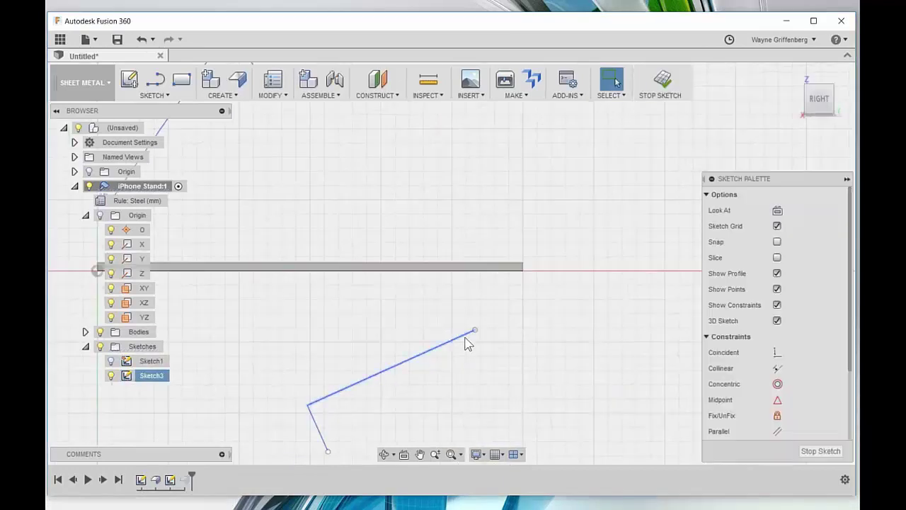
{"action": "left_click", "coordinate": [475, 330]}
{"action": "middle_click_drag", "start_coordinate": [473, 328], "coordinate": [473, 328], "text": "shift"}
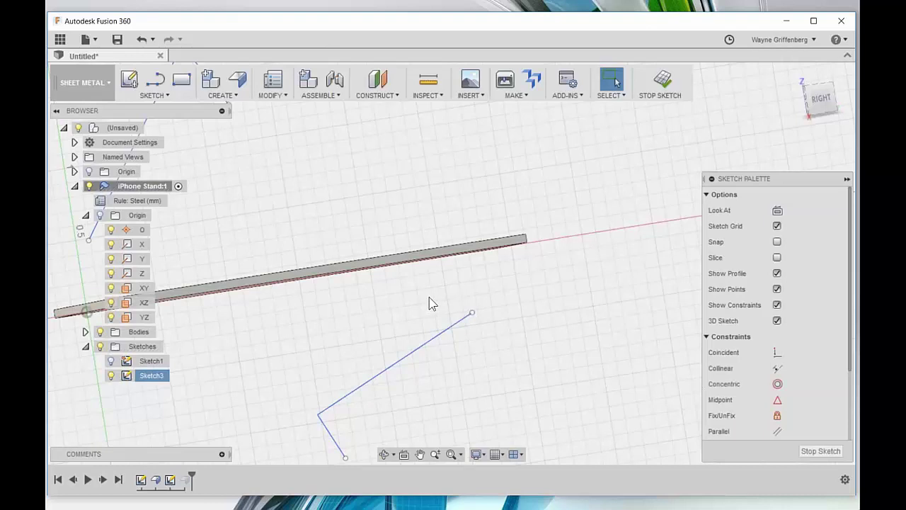
{"action": "mouse_move", "coordinate": [617, 266]}
{"action": "middle_mouse_down", "text": "shift"}
{"action": "mouse_move", "coordinate": [536, 253]}
{"action": "mouse_move", "coordinate": [436, 258]}
{"action": "mouse_move", "coordinate": [449, 250]}
{"action": "mouse_move", "coordinate": [435, 267]}
{"action": "mouse_move", "coordinate": [432, 148]}
{"action": "mouse_move", "coordinate": [395, 125]}
{"action": "mouse_move", "coordinate": [340, 133]}
{"action": "middle_mouse_up", "text": "shift"}
{"action": "mouse_move", "coordinate": [310, 162]}
{"action": "middle_mouse_down", "text": "shift"}
{"action": "mouse_move", "coordinate": [370, 155]}
{"action": "mouse_move", "coordinate": [432, 180]}
{"action": "mouse_move", "coordinate": [402, 184]}
{"action": "mouse_move", "coordinate": [407, 194]}
{"action": "middle_mouse_up", "text": "shift"}
{"action": "left_click_drag", "start_coordinate": [449, 286], "coordinate": [512, 341]}
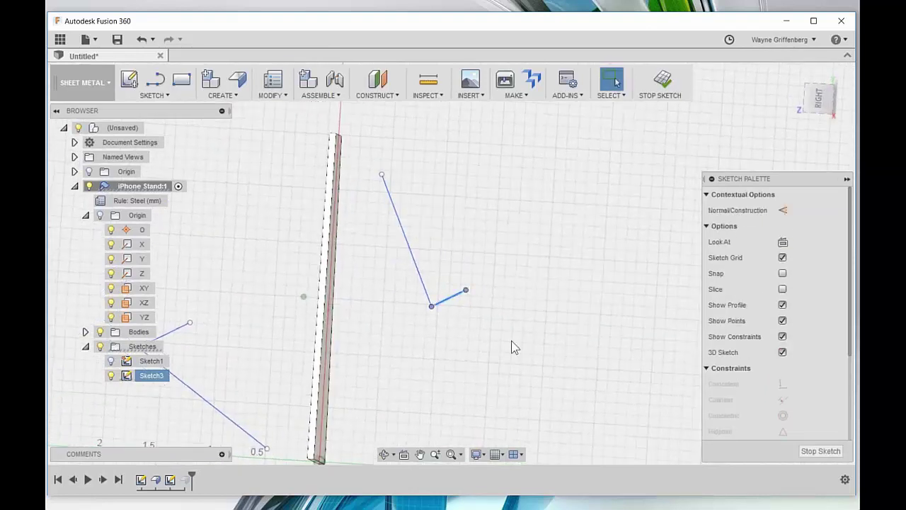
{"action": "key", "text": "Delete"}
{"action": "left_click", "coordinate": [394, 202]}
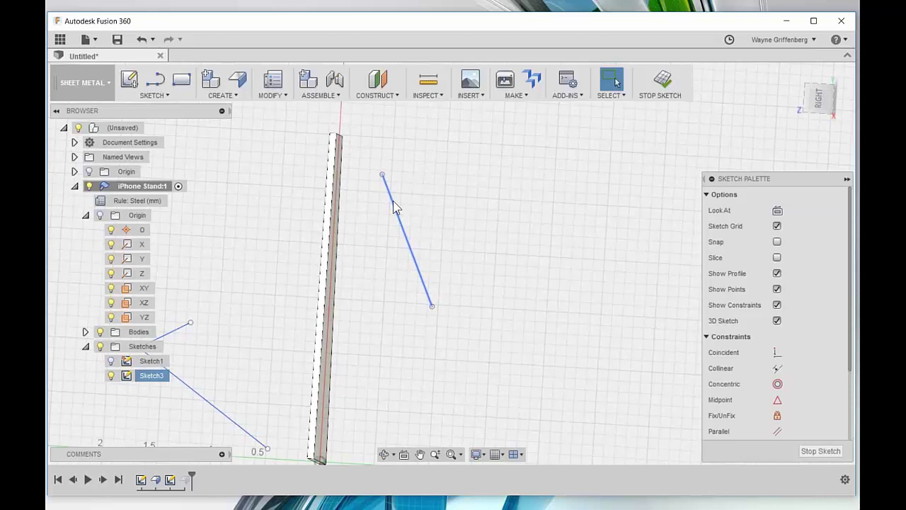
{"action": "key", "text": "Delete"}
Redraw the narrow-end hook profile as a long slanted line with a short perpendicular segment at its far end, and finish the sketch
{"action": "key", "text": "l"}
{"action": "left_click", "coordinate": [356, 189]}
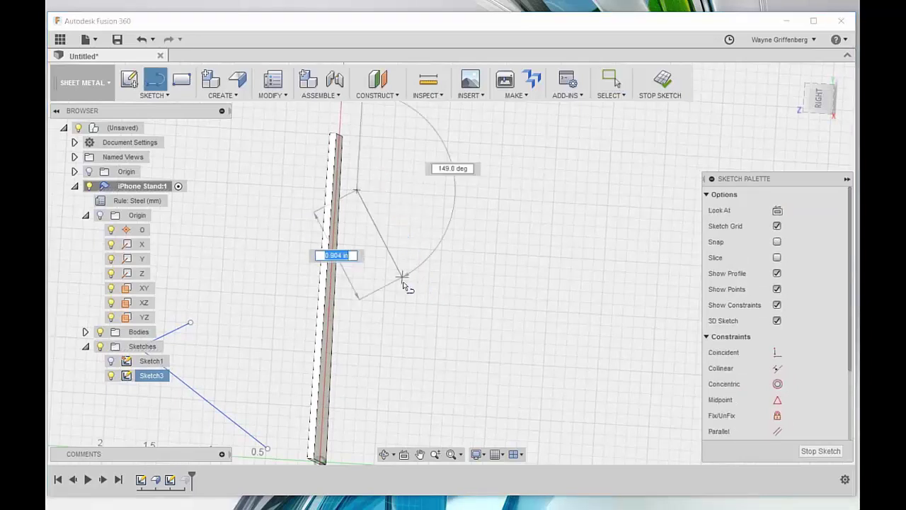
{"action": "left_click", "coordinate": [428, 331]}
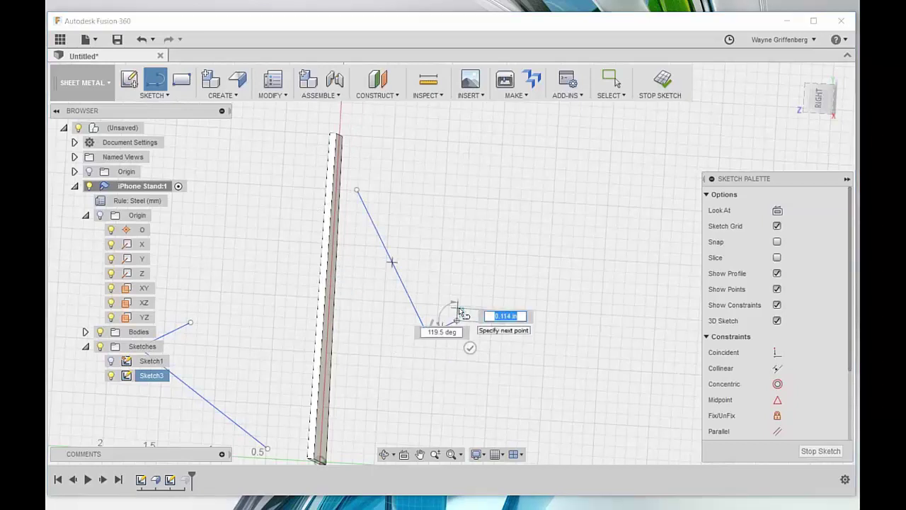
{"action": "left_click", "coordinate": [457, 317]}
{"action": "key", "text": "Escape"}
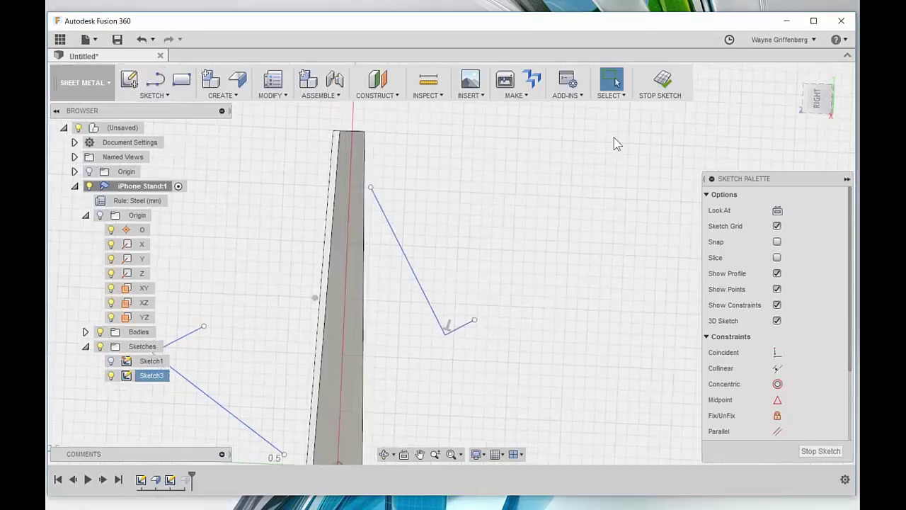
{"action": "left_click", "coordinate": [663, 84]}
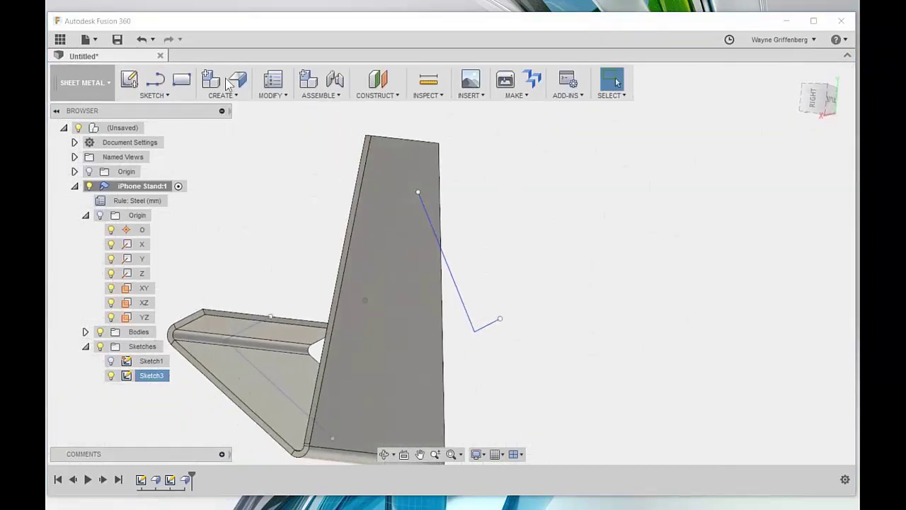
Create a contour flange from the redrawn profile along the plate's narrow edge with Full Edge and One Side thickness, and hide the profile sketch
{"action": "left_click", "coordinate": [237, 79]}
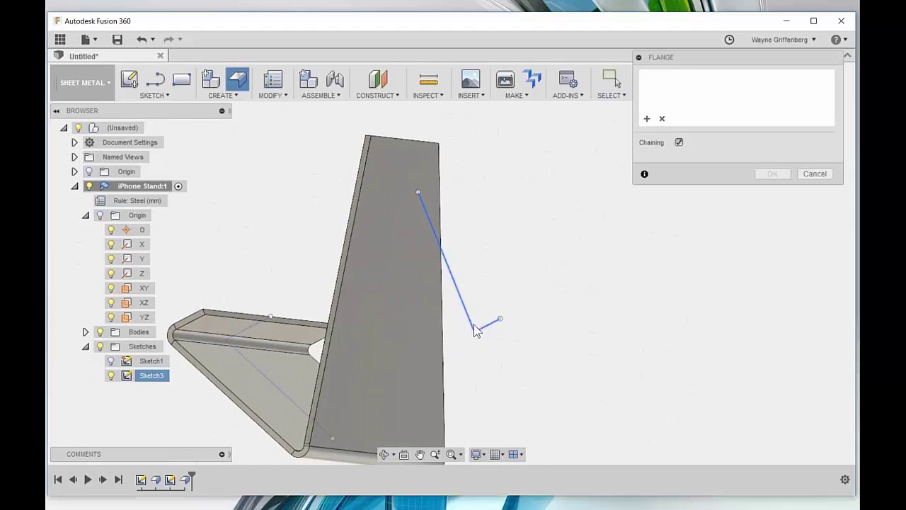
{"action": "left_click", "coordinate": [476, 330]}
{"action": "left_click", "coordinate": [399, 144]}
{"action": "middle_click_drag", "start_coordinate": [398, 144], "coordinate": [730, 231], "text": "shift"}
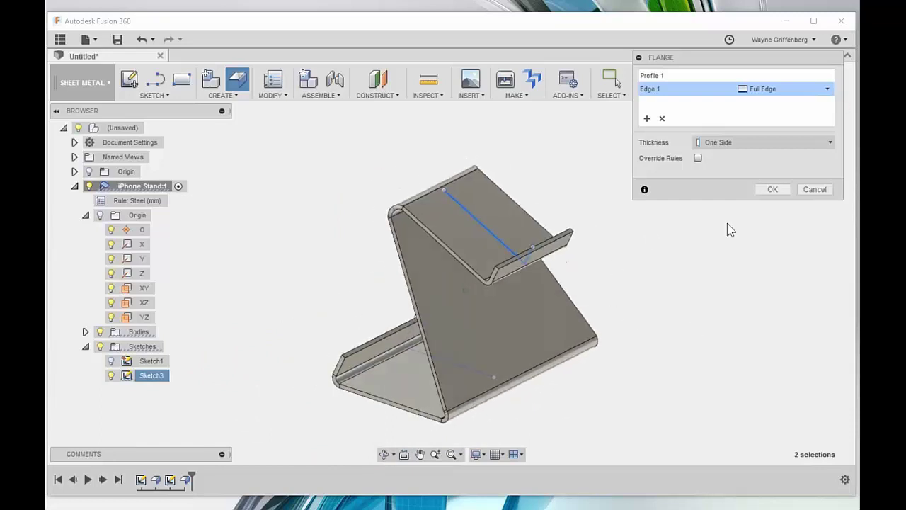
{"action": "left_click", "coordinate": [768, 190]}
{"action": "mouse_move", "coordinate": [765, 196]}
{"action": "middle_mouse_down", "text": "shift"}
{"action": "mouse_move", "coordinate": [574, 253]}
{"action": "mouse_move", "coordinate": [556, 289]}
{"action": "mouse_move", "coordinate": [596, 265]}
{"action": "mouse_move", "coordinate": [581, 299]}
{"action": "mouse_move", "coordinate": [602, 244]}
{"action": "mouse_move", "coordinate": [394, 319]}
{"action": "mouse_move", "coordinate": [415, 412]}
{"action": "mouse_move", "coordinate": [448, 399]}
{"action": "mouse_move", "coordinate": [536, 318]}
{"action": "mouse_move", "coordinate": [435, 330]}
{"action": "mouse_move", "coordinate": [397, 238]}
{"action": "mouse_move", "coordinate": [587, 215]}
{"action": "mouse_move", "coordinate": [384, 279]}
{"action": "mouse_move", "coordinate": [310, 314]}
{"action": "middle_mouse_up", "text": "shift"}
{"action": "left_click", "coordinate": [111, 375]}
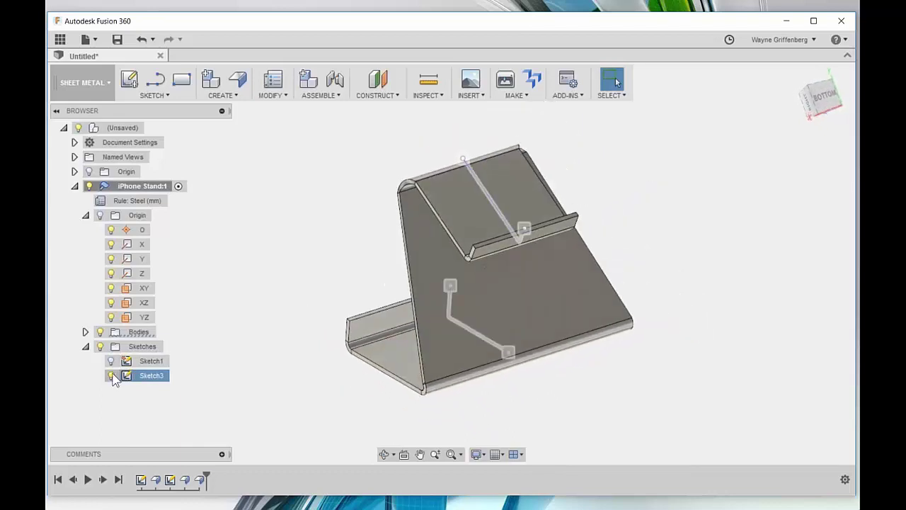
Unfold all bends of the stand, using the large trapezoidal face as the stationary entity
{"action": "mouse_move", "coordinate": [635, 200]}
{"action": "middle_mouse_down", "text": "shift"}
{"action": "mouse_move", "coordinate": [511, 231]}
{"action": "mouse_move", "coordinate": [531, 250]}
{"action": "mouse_move", "coordinate": [525, 186]}
{"action": "mouse_move", "coordinate": [469, 207]}
{"action": "mouse_move", "coordinate": [516, 273]}
{"action": "mouse_move", "coordinate": [496, 264]}
{"action": "mouse_move", "coordinate": [512, 274]}
{"action": "mouse_move", "coordinate": [538, 264]}
{"action": "mouse_move", "coordinate": [516, 256]}
{"action": "mouse_move", "coordinate": [521, 285]}
{"action": "mouse_move", "coordinate": [517, 260]}
{"action": "mouse_move", "coordinate": [552, 275]}
{"action": "mouse_move", "coordinate": [523, 266]}
{"action": "mouse_move", "coordinate": [532, 263]}
{"action": "middle_mouse_up", "text": "shift"}
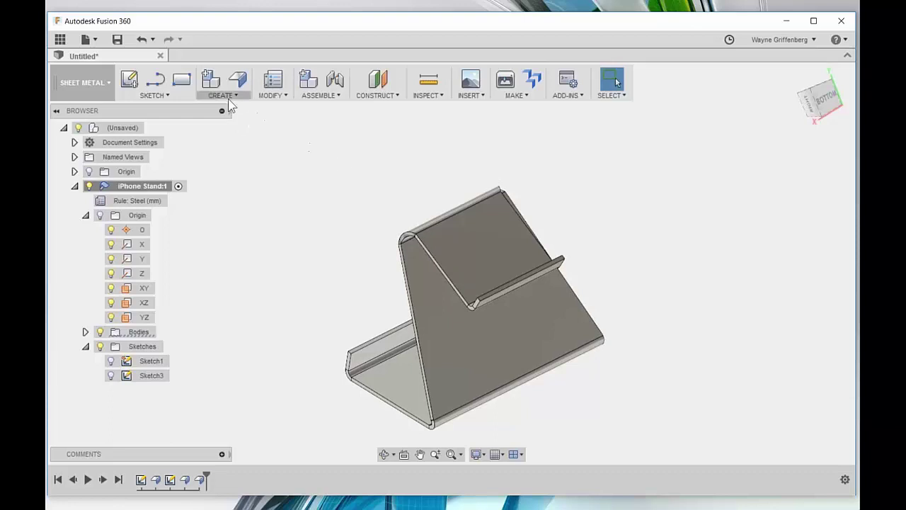
{"action": "left_click", "coordinate": [269, 95]}
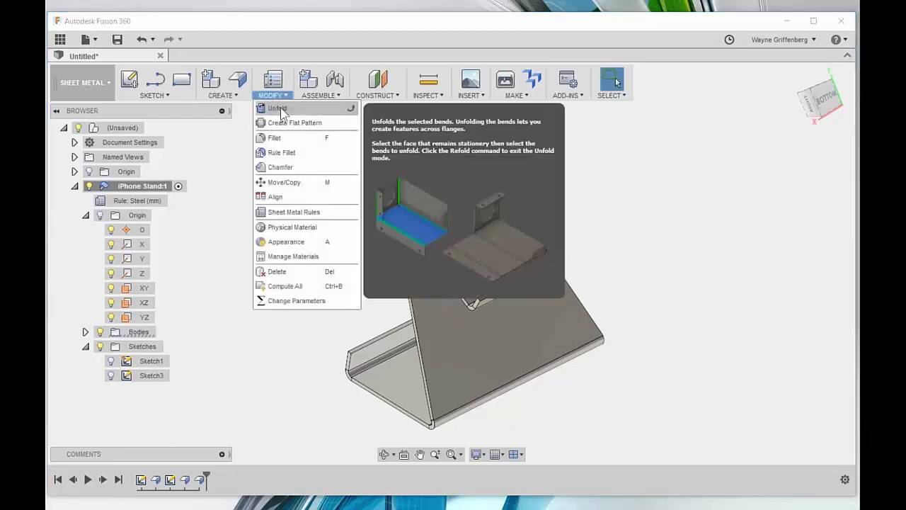
{"action": "left_click", "coordinate": [281, 112]}
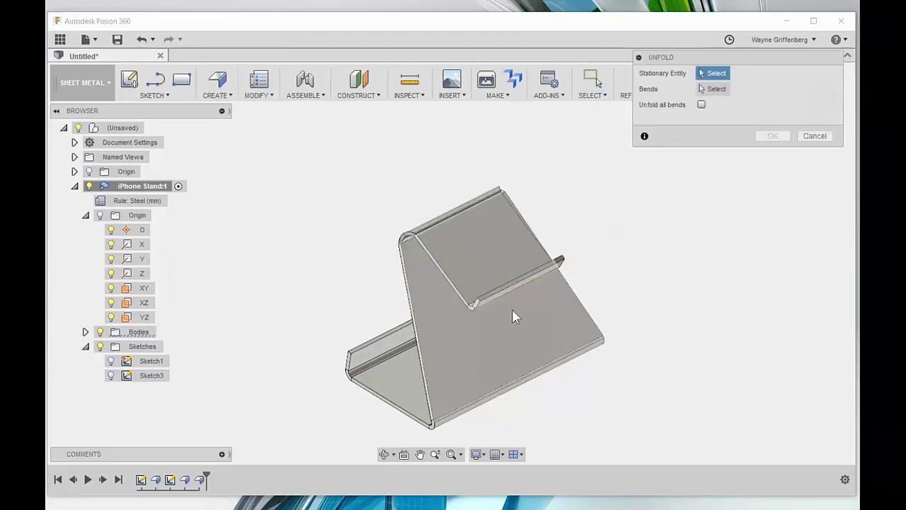
{"action": "left_click", "coordinate": [510, 328]}
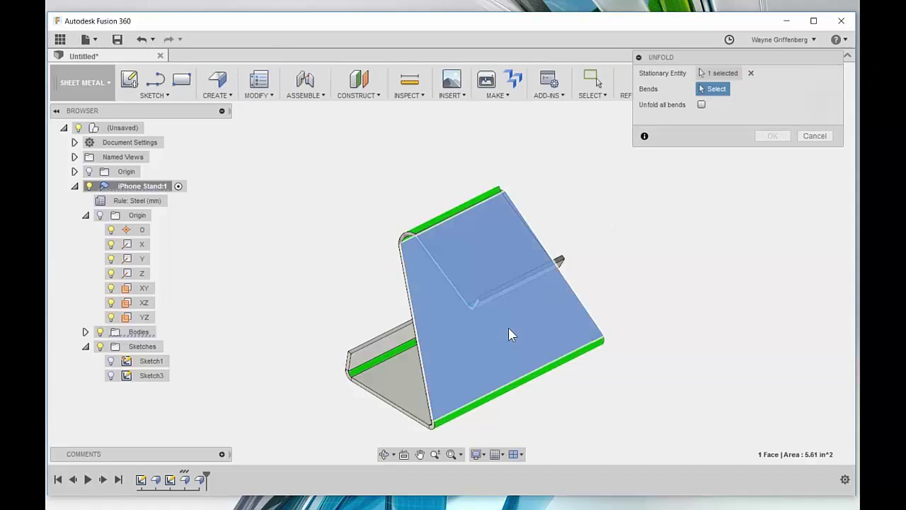
{"action": "left_click", "coordinate": [701, 105]}
{"action": "left_click", "coordinate": [773, 136]}
Create a sketch on the flat face of the unfolded narrow-end flange, between its two bends
{"action": "middle_click_drag", "start_coordinate": [592, 215], "coordinate": [455, 384], "text": "shift"}
{"action": "right_click", "coordinate": [458, 382]}
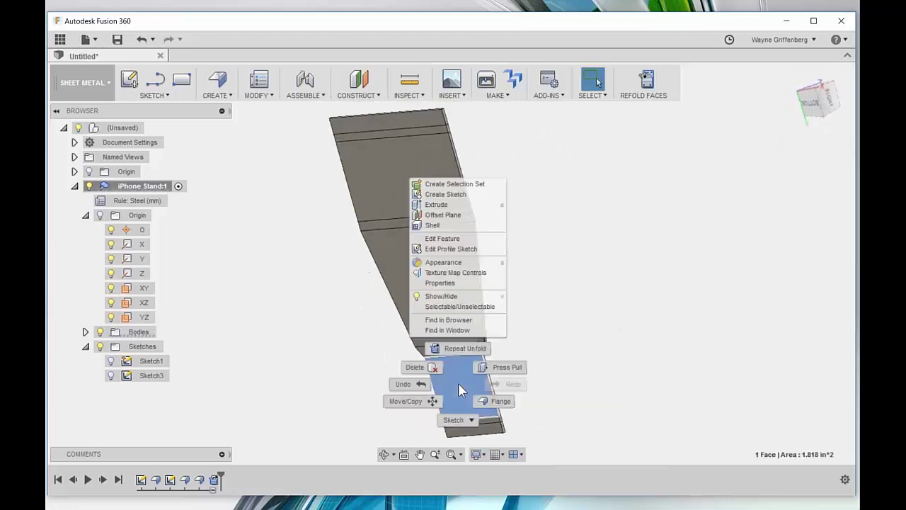
{"action": "left_click", "coordinate": [460, 419]}
{"action": "key", "text": "Escape"}
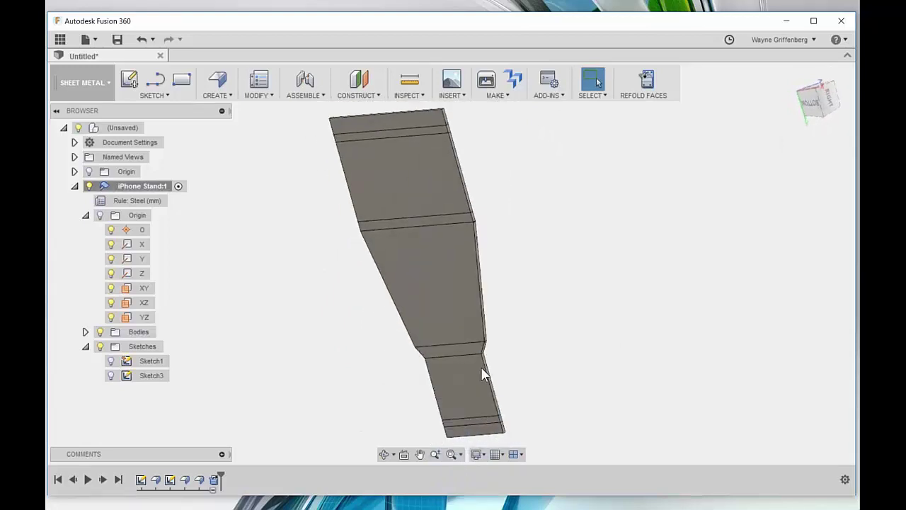
{"action": "right_click", "coordinate": [460, 386]}
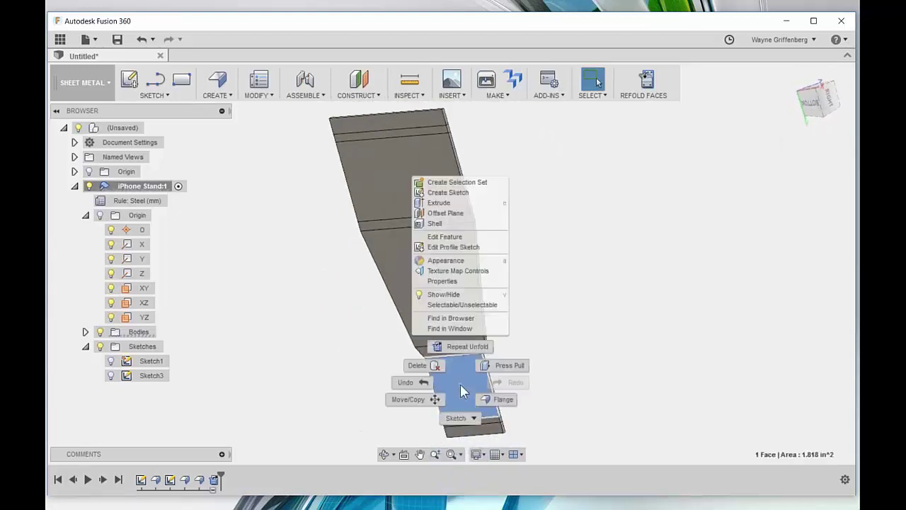
{"action": "left_click", "coordinate": [456, 193]}
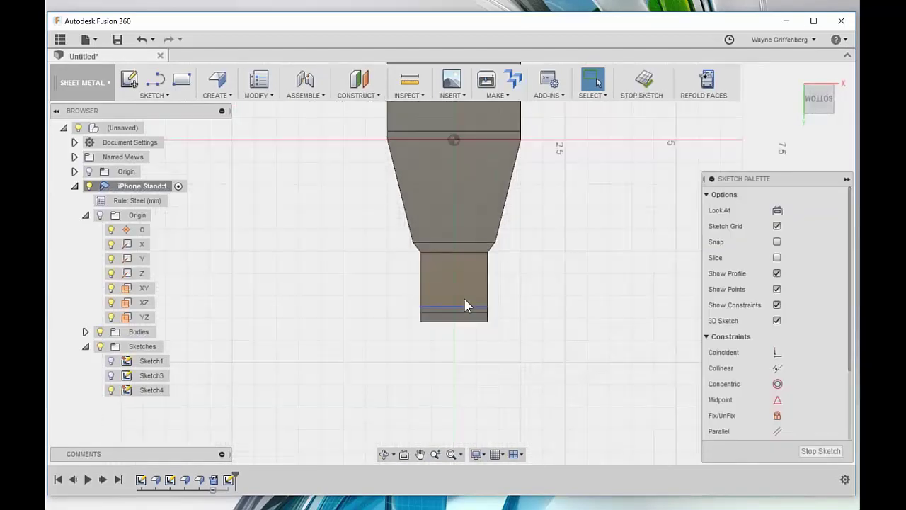
Draw a construction centerline about 3.9 in long from the origin straight to the narrow end of the unfolded part
{"action": "key", "text": "l"}
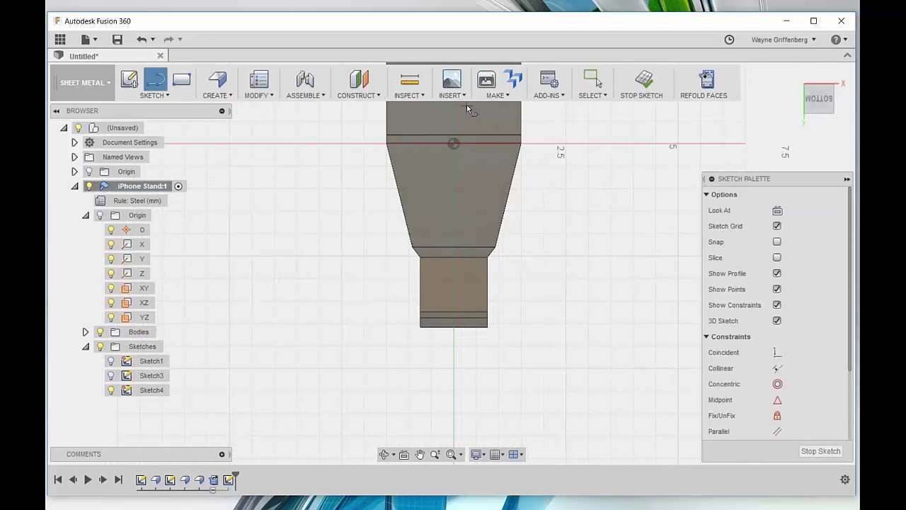
{"action": "left_click", "coordinate": [454, 145]}
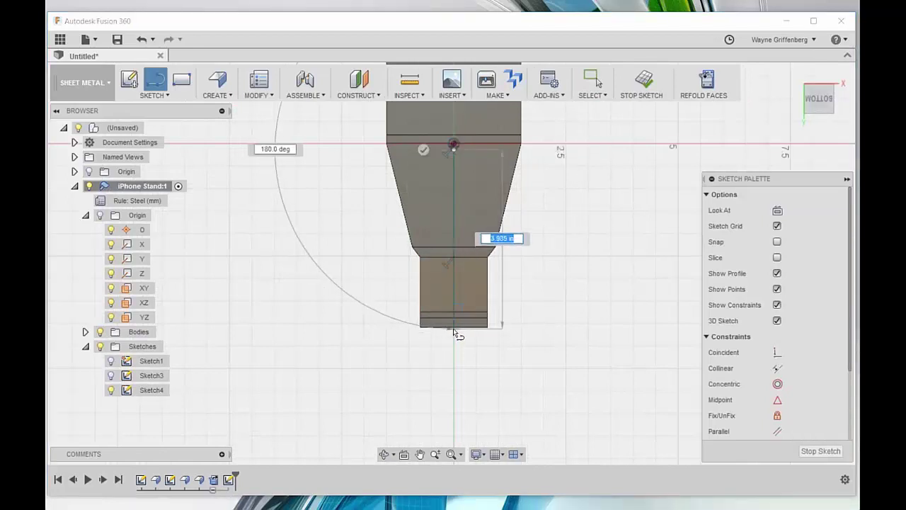
{"action": "left_click", "coordinate": [454, 328]}
{"action": "key", "text": "Escape"}
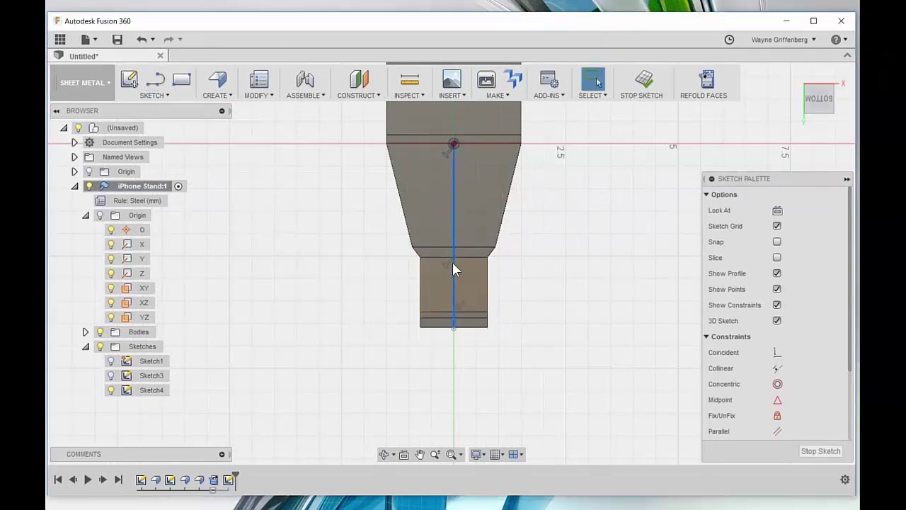
{"action": "key", "text": "Escape"}
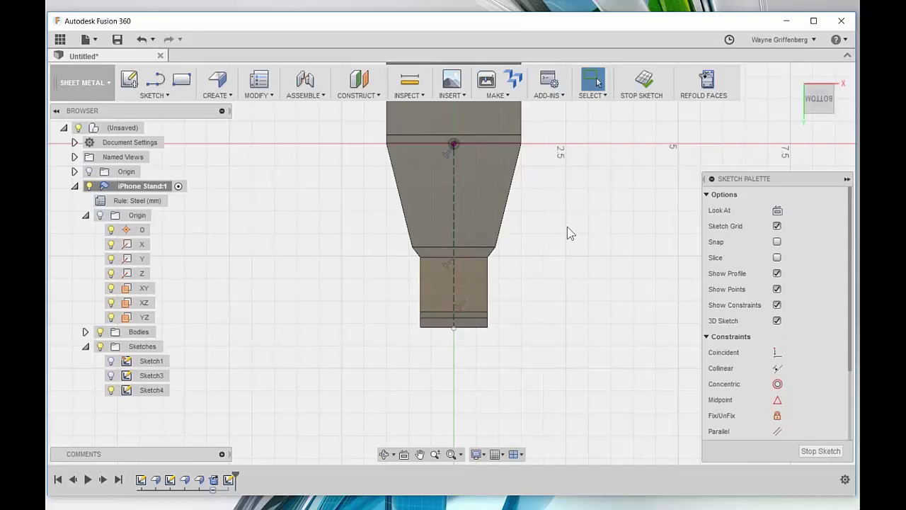
Sketch a center-to-center slot 0.375 in wide along the centerline, from inside the trapezoidal section to beyond the narrow end
{"action": "key", "text": "s"}
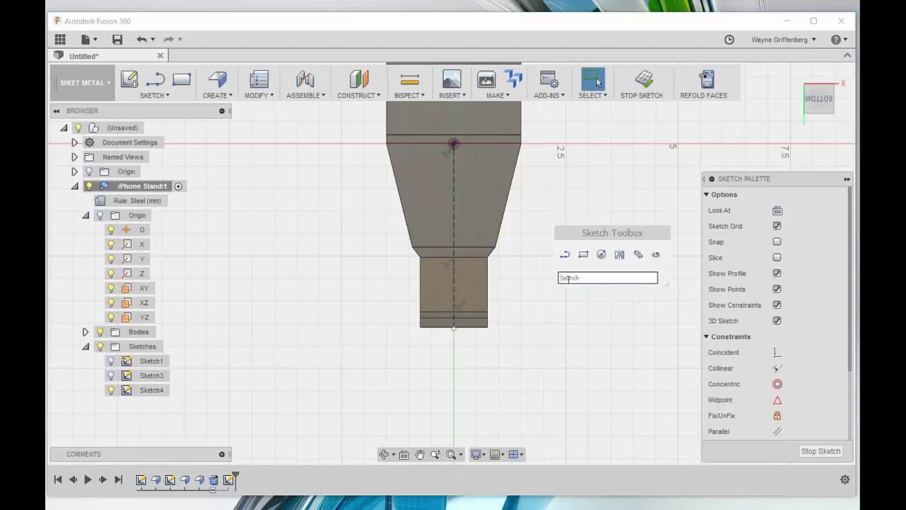
{"action": "type", "text": "slot"}
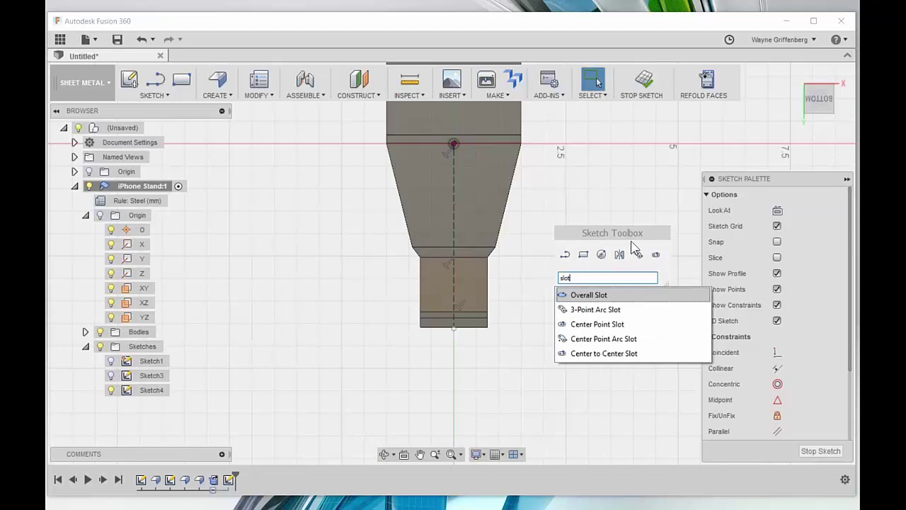
{"action": "left_click", "coordinate": [657, 256]}
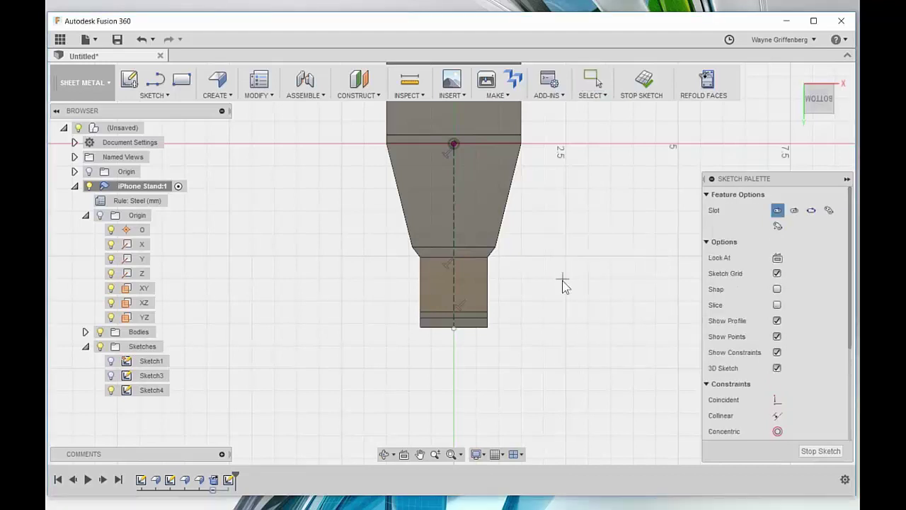
{"action": "left_click", "coordinate": [453, 195]}
{"action": "left_click", "coordinate": [455, 354]}
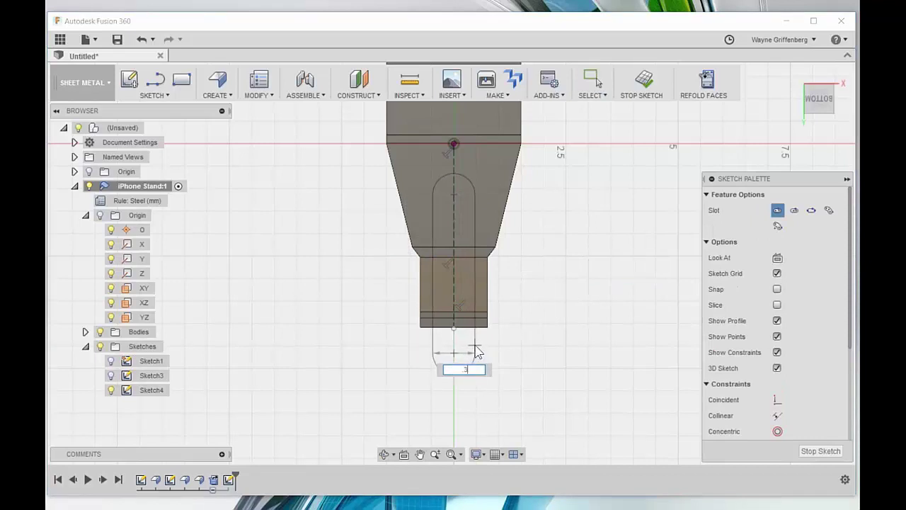
{"action": "key", "text": "Return"}
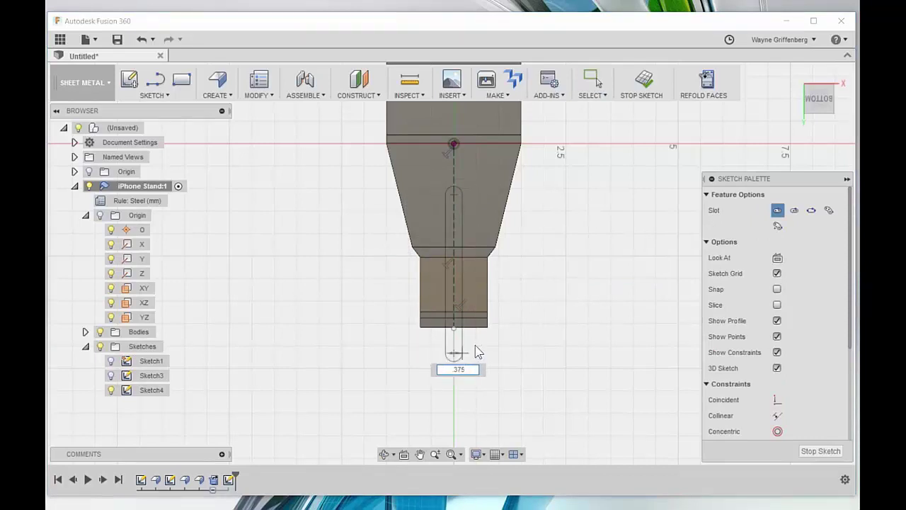
{"action": "key", "text": "Return"}
{"action": "key", "text": "Escape"}
{"action": "scroll", "coordinate": [543, 346], "scroll_direction": "down", "scroll_amount": 1}
{"action": "scroll", "coordinate": [528, 290], "scroll_direction": "down", "scroll_amount": 1}
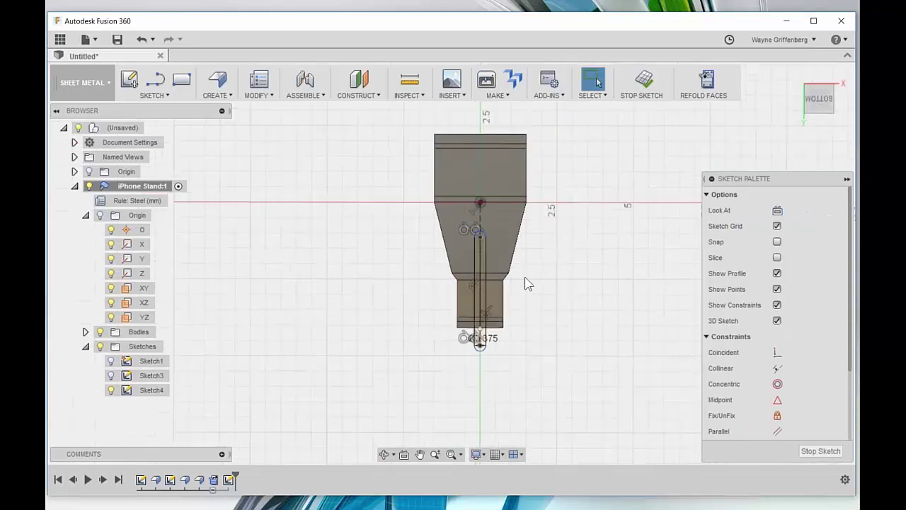
{"action": "scroll", "coordinate": [522, 198], "scroll_direction": "up", "scroll_amount": 1}
{"action": "scroll", "coordinate": [521, 322], "scroll_direction": "down", "scroll_amount": 1}
{"action": "scroll", "coordinate": [507, 212], "scroll_direction": "up", "scroll_amount": 2}
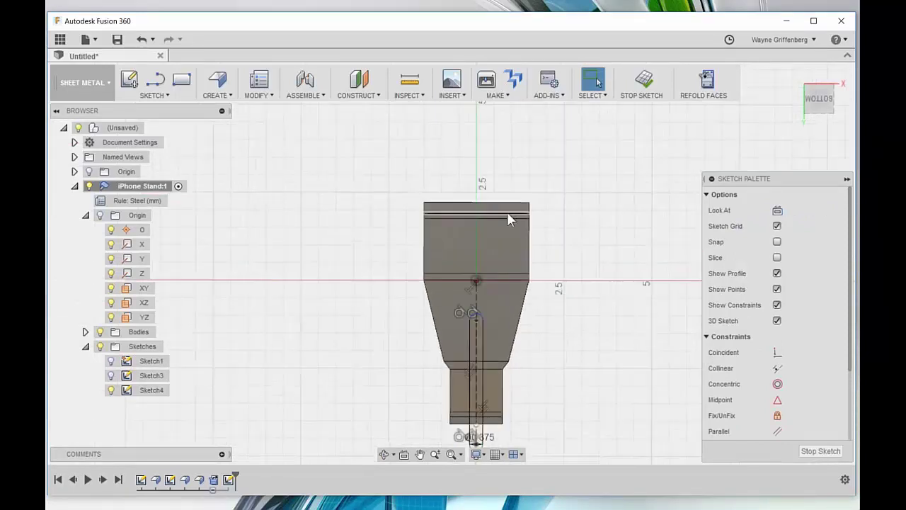
{"action": "scroll", "coordinate": [507, 211], "scroll_direction": "up", "scroll_amount": 1}
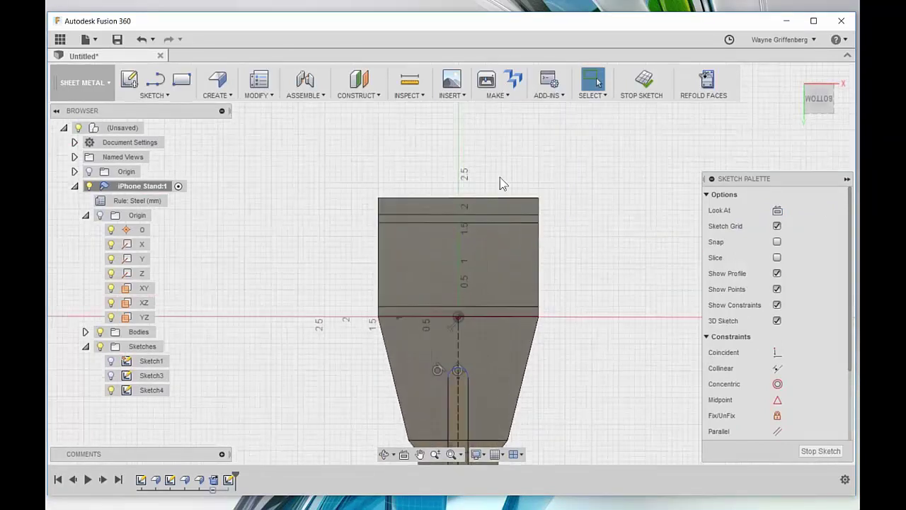
Sketch a three-point arc slot 0.375 in wide on one side of the centerline, from beyond the wide end into the trapezoidal section
{"action": "key", "text": "s"}
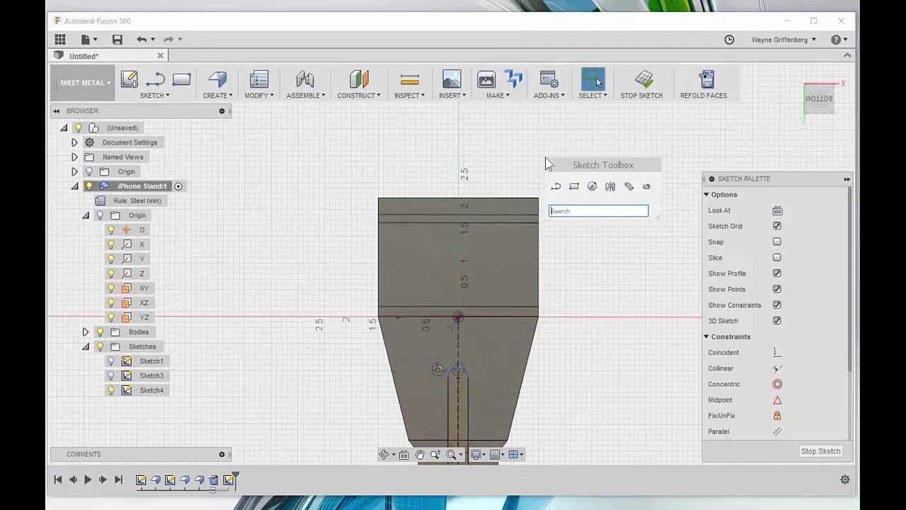
{"action": "left_click", "coordinate": [629, 186]}
{"action": "left_click", "coordinate": [484, 184]}
{"action": "left_click", "coordinate": [499, 339]}
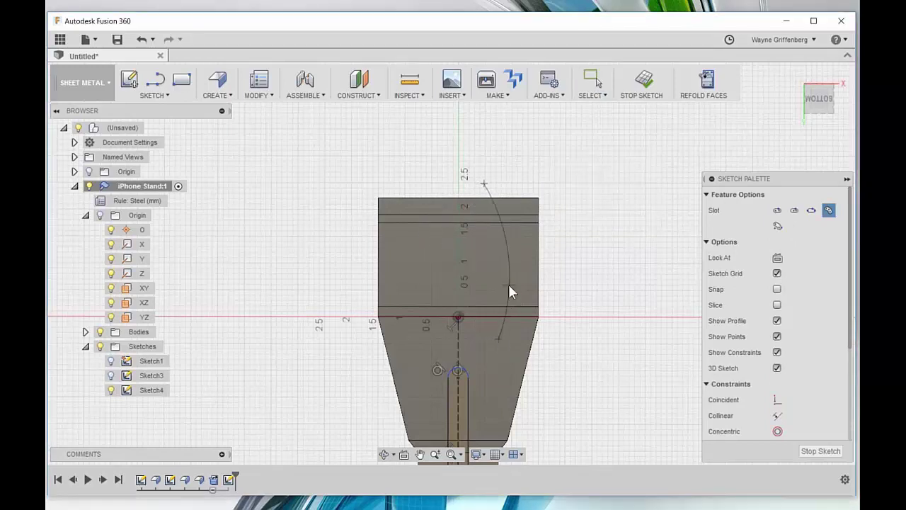
{"action": "left_click", "coordinate": [508, 284]}
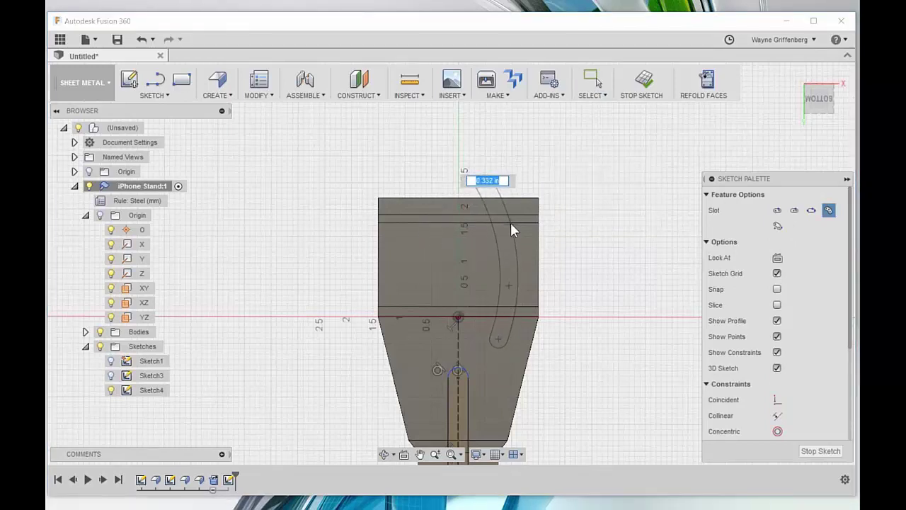
{"action": "key", "text": "BackSpace"}
{"action": "key", "text": "Tab"}
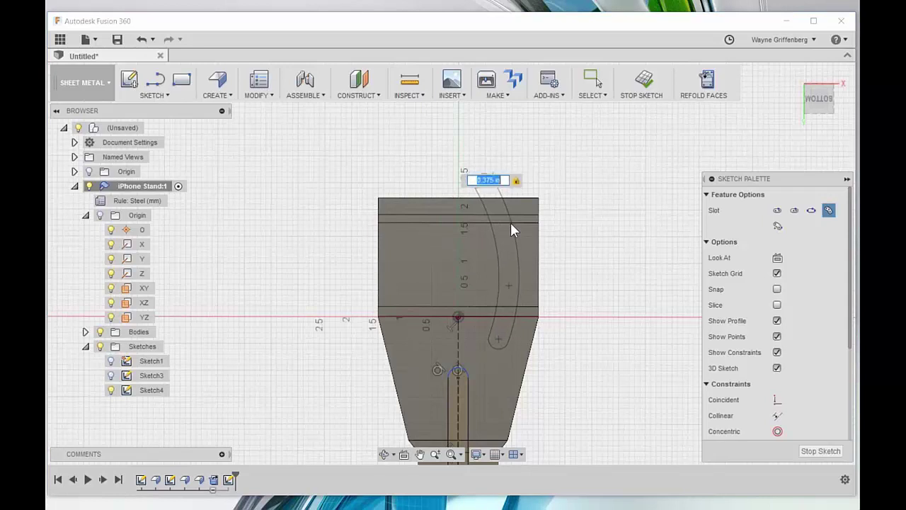
{"action": "key", "text": "Return"}
{"action": "key", "text": "Escape"}
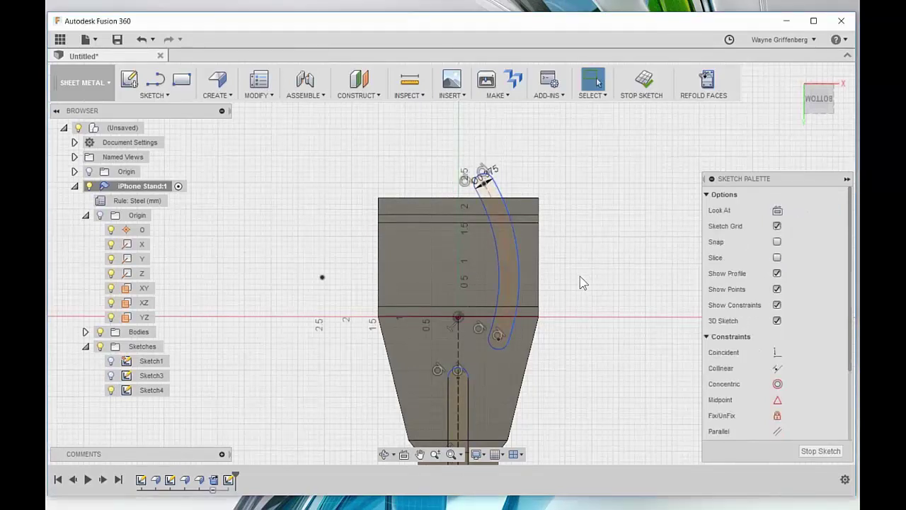
{"action": "scroll", "coordinate": [580, 245], "scroll_direction": "up", "scroll_amount": 2}
{"action": "scroll", "coordinate": [577, 243], "scroll_direction": "up", "scroll_amount": 1}
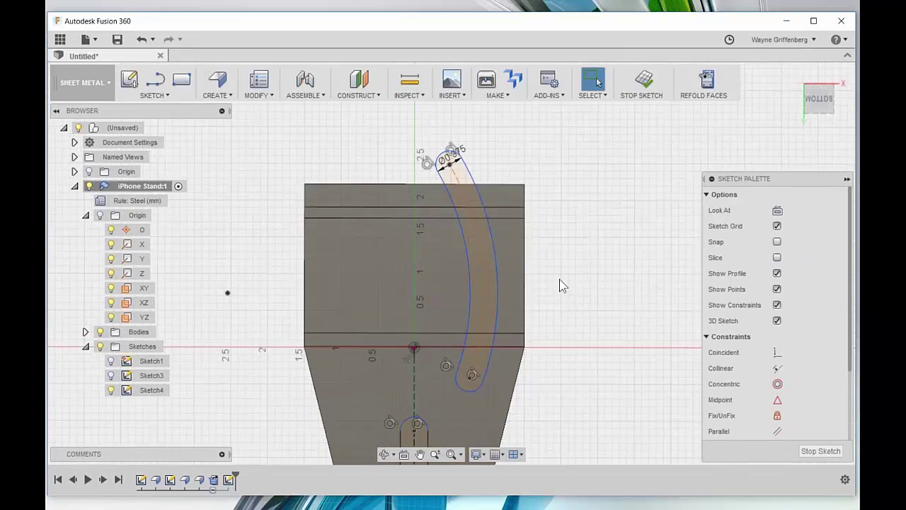
{"action": "key", "text": "d"}
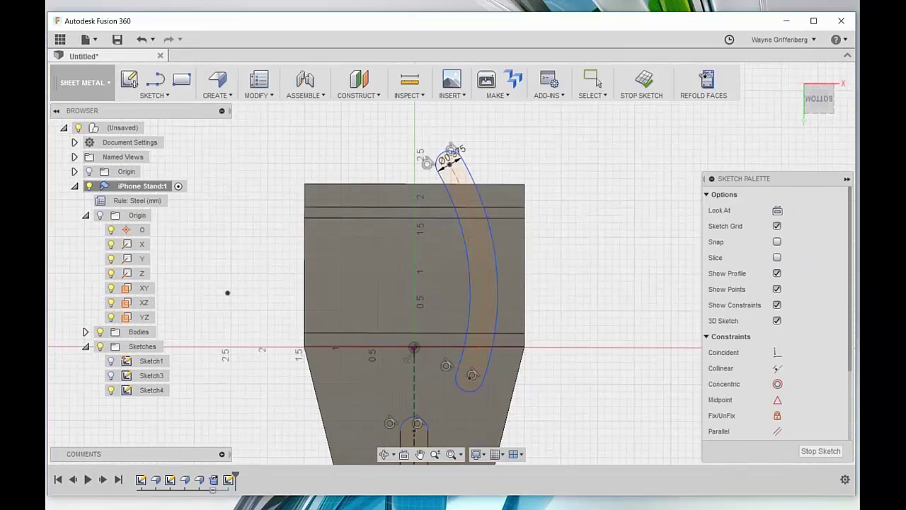
{"action": "left_click", "coordinate": [525, 255]}
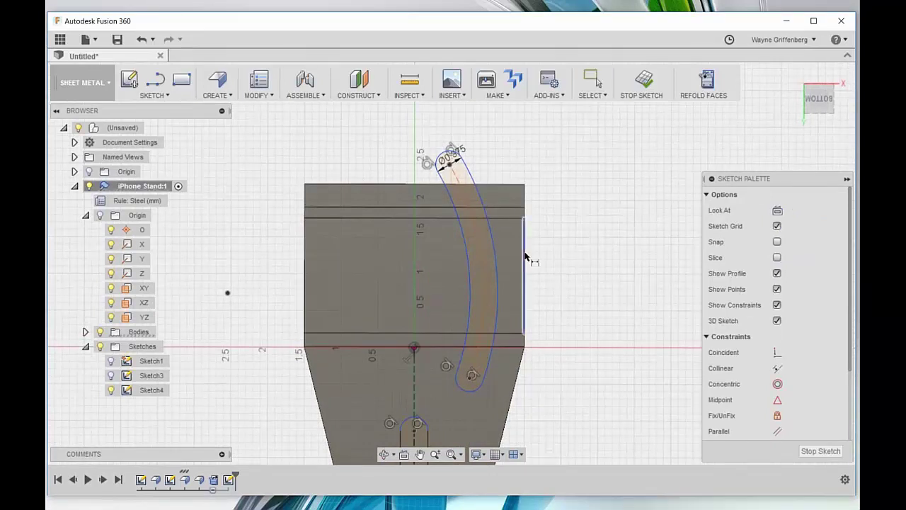
{"action": "left_click", "coordinate": [479, 188]}
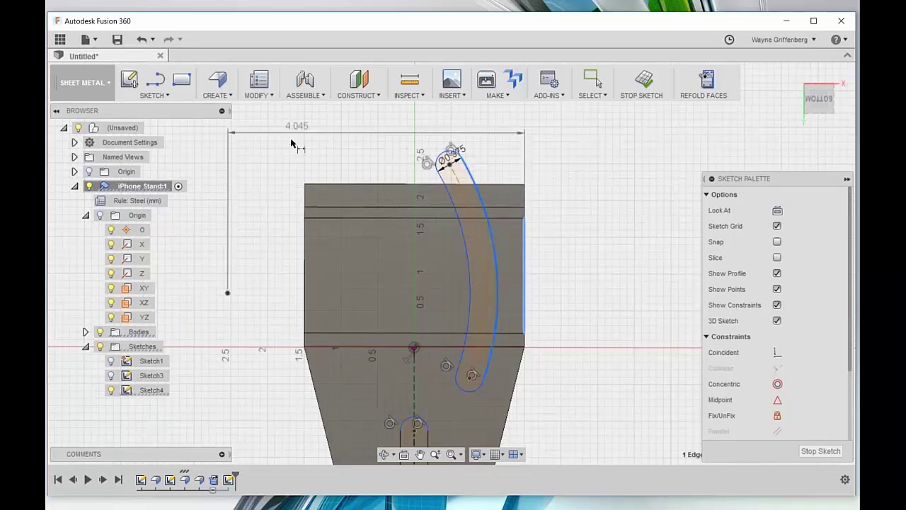
{"action": "key", "text": "Escape"}
Dimension the arc slot's outer curve 0.375 in from the adjacent side edge of the wide section, measured at the arc's tangent
{"action": "key", "text": "d"}
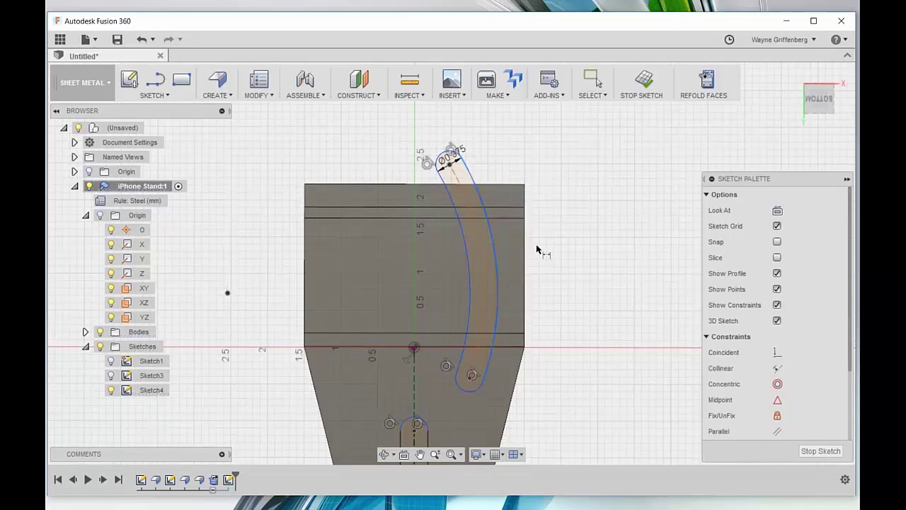
{"action": "right_click", "coordinate": [493, 262]}
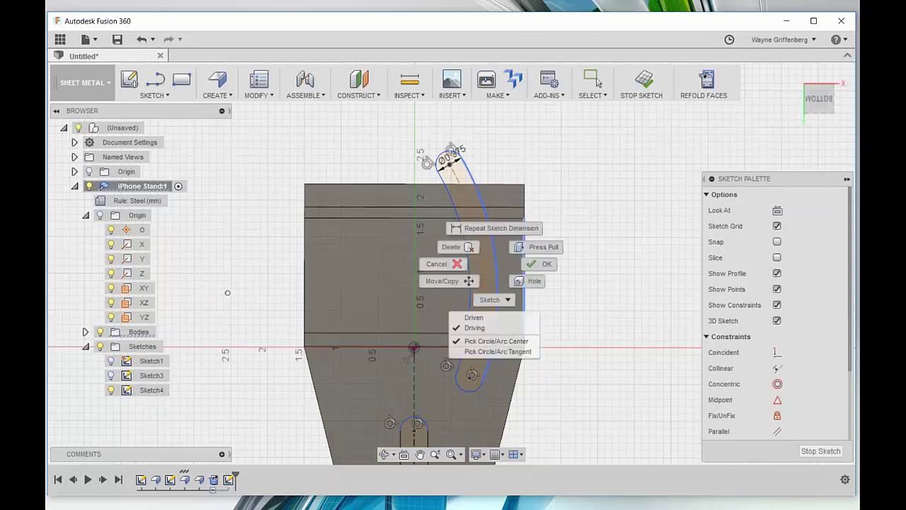
{"action": "left_click", "coordinate": [490, 352]}
{"action": "left_click", "coordinate": [527, 249]}
{"action": "left_click", "coordinate": [573, 134]}
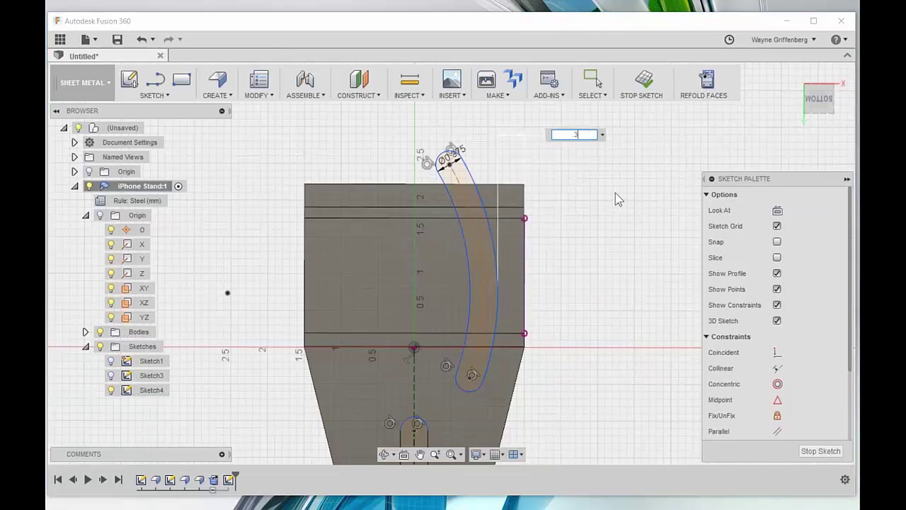
{"action": "type", "text": ".375"}
{"action": "key", "text": "Return"}
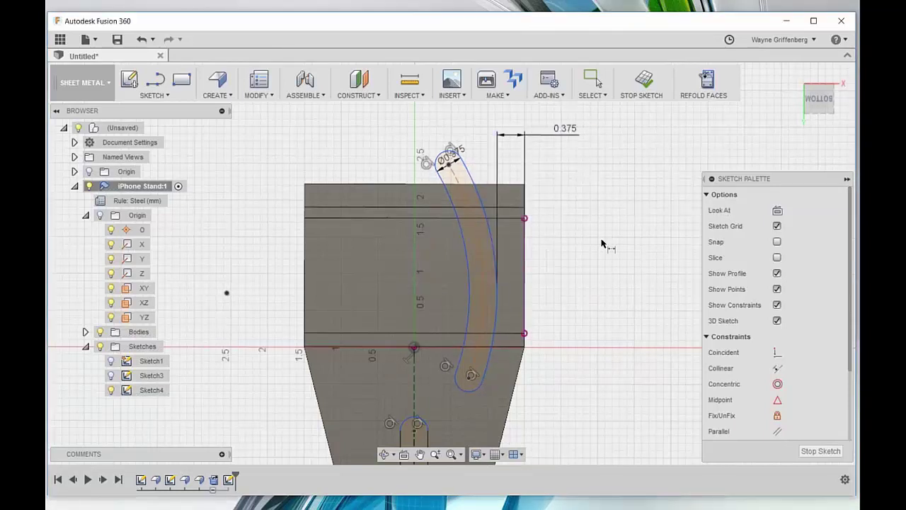
{"action": "scroll", "coordinate": [478, 330], "scroll_direction": "down", "scroll_amount": 1}
{"action": "scroll", "coordinate": [496, 245], "scroll_direction": "up", "scroll_amount": 1}
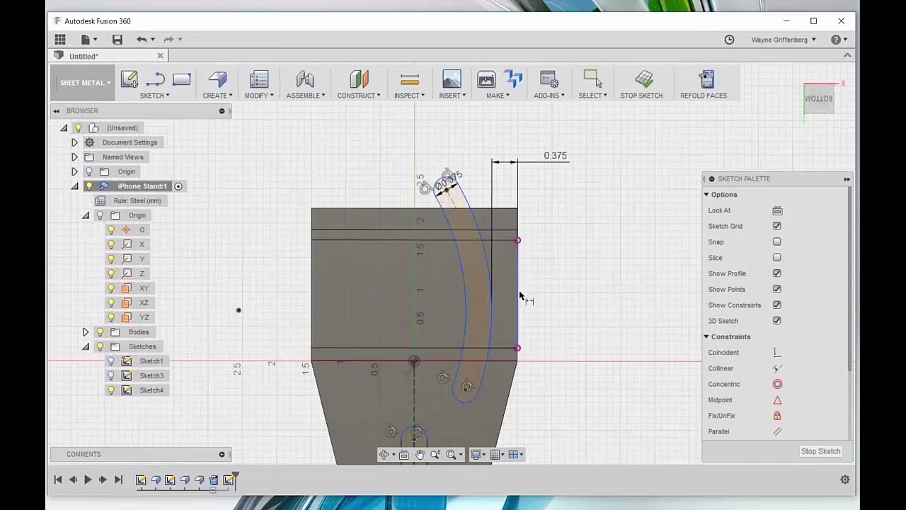
{"action": "scroll", "coordinate": [563, 319], "scroll_direction": "down", "scroll_amount": 2}
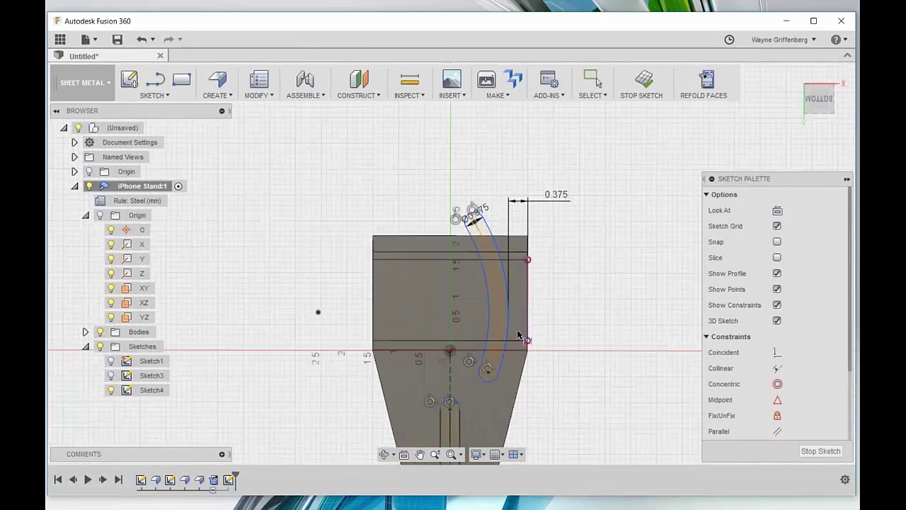
{"action": "key", "text": "Escape"}
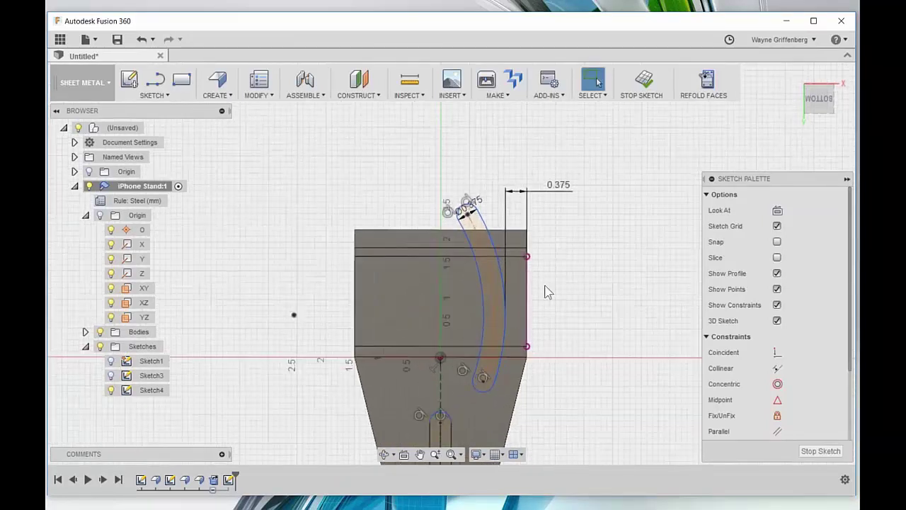
Mirror the complete arc slot about the construction centerline to the other side of the wide section
{"action": "scroll", "coordinate": [544, 290], "scroll_direction": "up", "scroll_amount": 2}
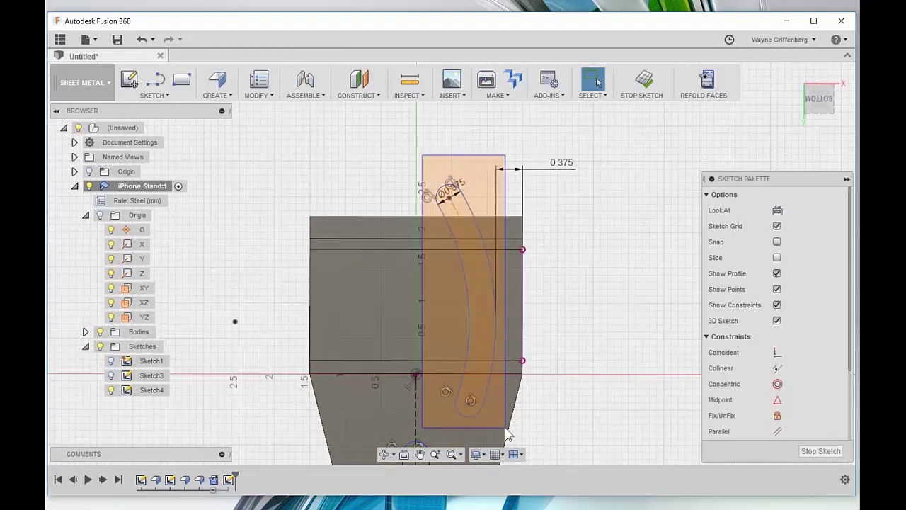
{"action": "left_click", "coordinate": [491, 278]}
{"action": "right_click", "coordinate": [599, 247]}
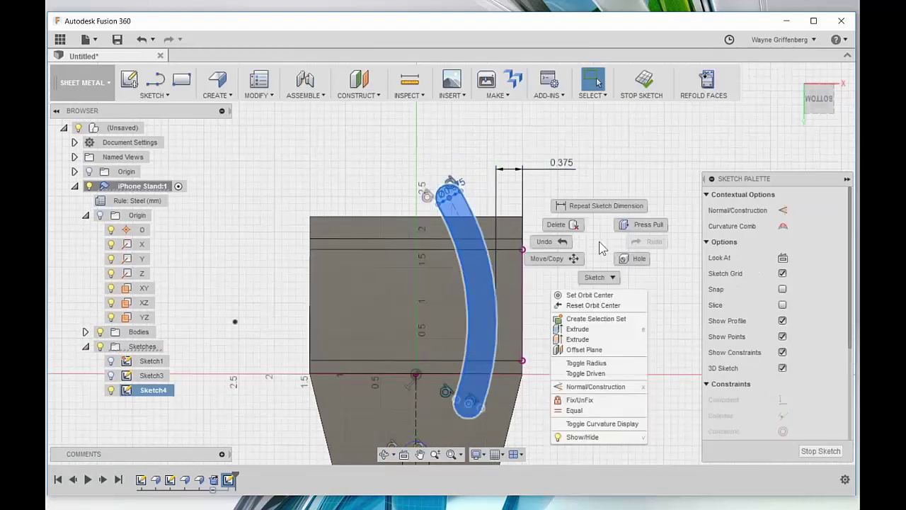
{"action": "left_click", "coordinate": [596, 236]}
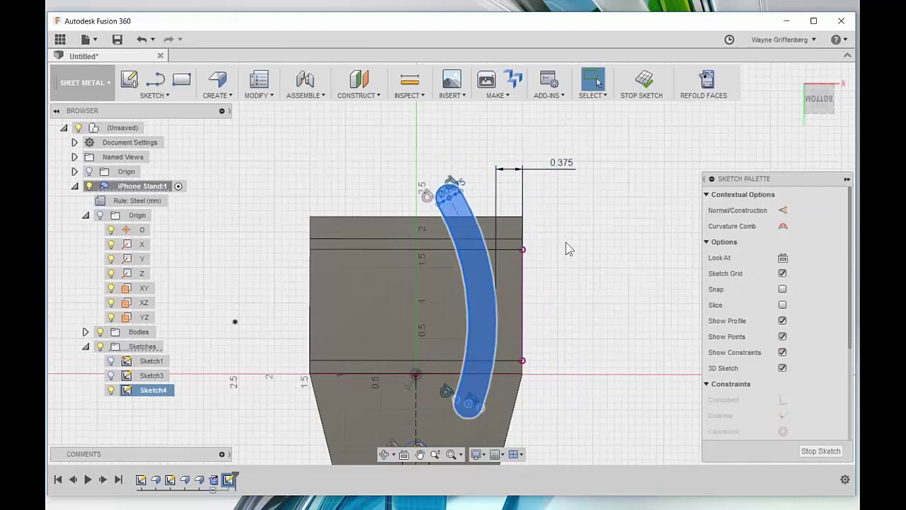
{"action": "key", "text": "s"}
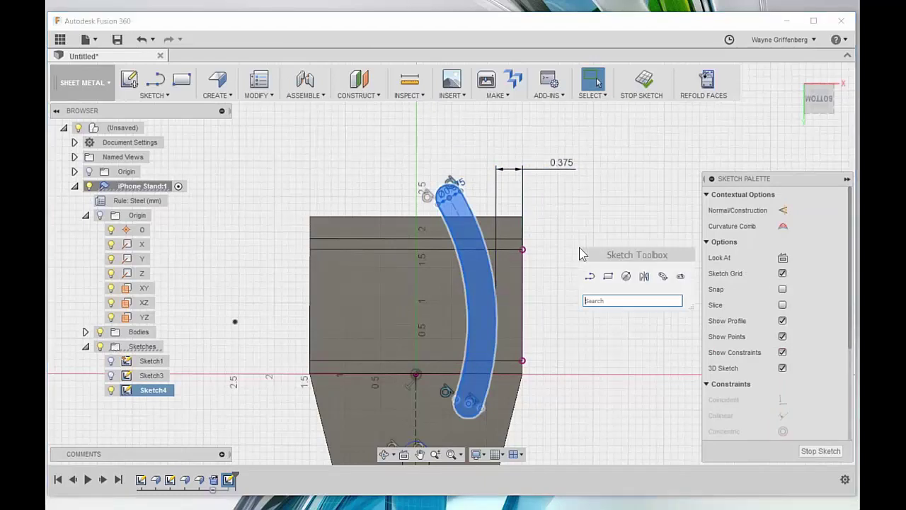
{"action": "left_click", "coordinate": [643, 277]}
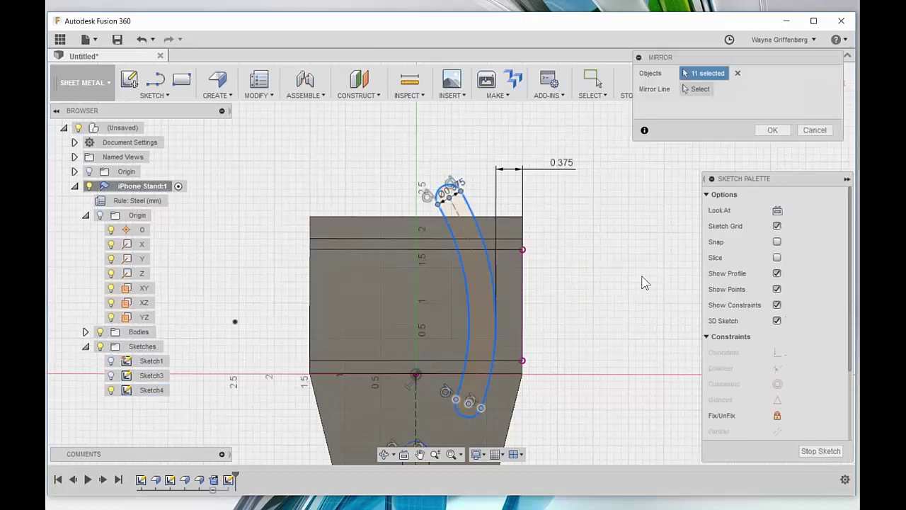
{"action": "left_click", "coordinate": [414, 417]}
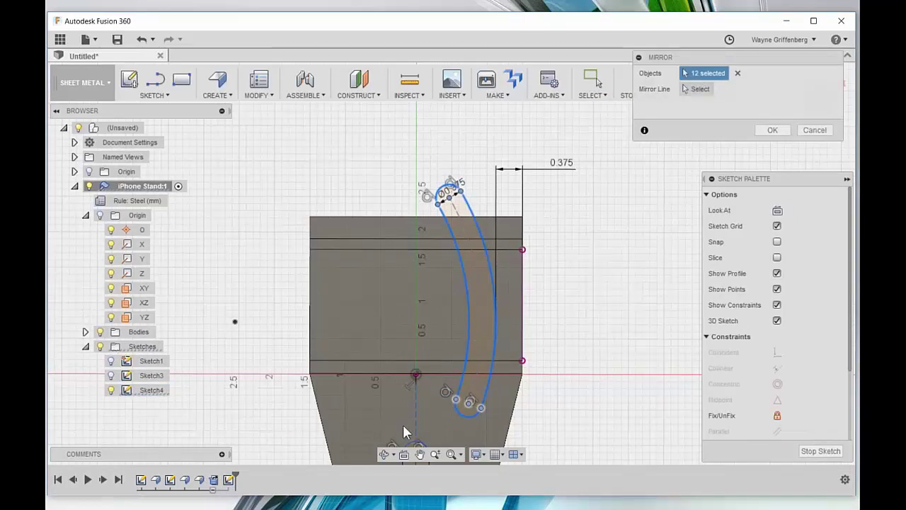
{"action": "left_click", "coordinate": [692, 89]}
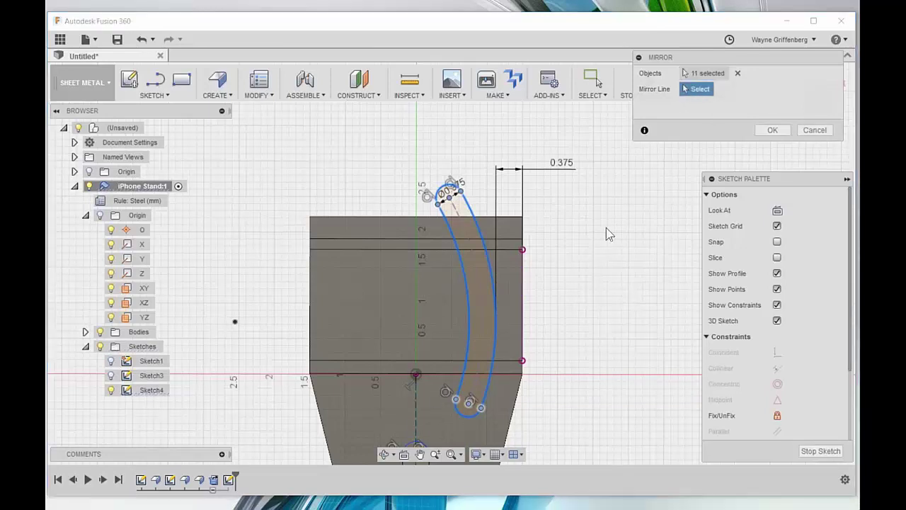
{"action": "left_click", "coordinate": [416, 430]}
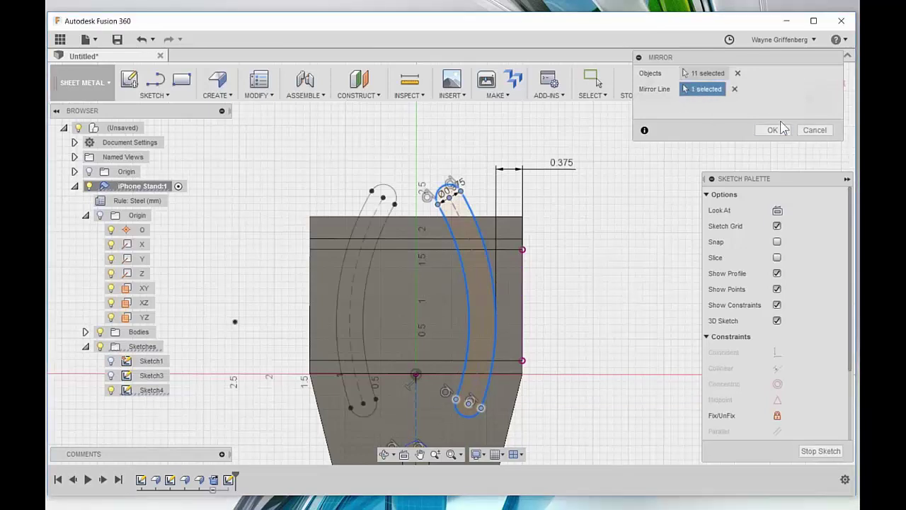
{"action": "left_click", "coordinate": [779, 127]}
Extrude both arc slots and all regions of the straight slot as a cut through the sheet metal
{"action": "middle_click_drag", "start_coordinate": [608, 208], "coordinate": [510, 191], "text": "shift"}
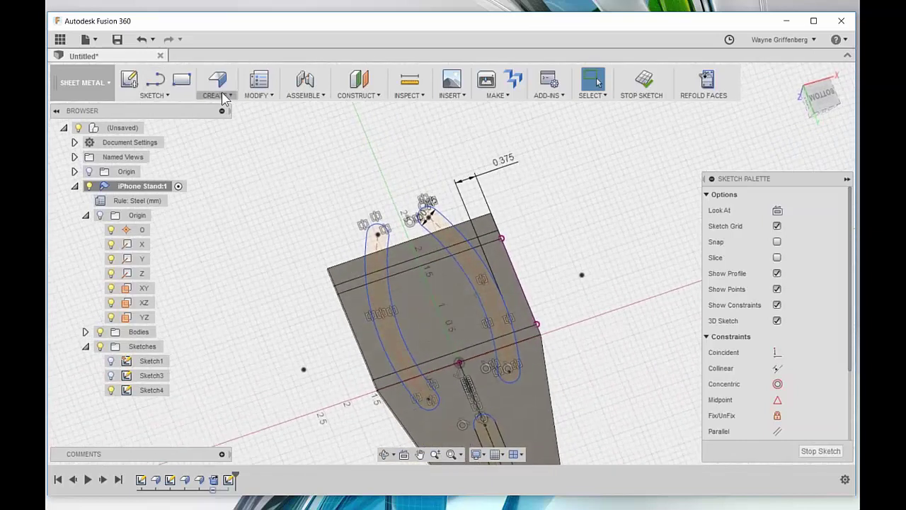
{"action": "left_click", "coordinate": [223, 97]}
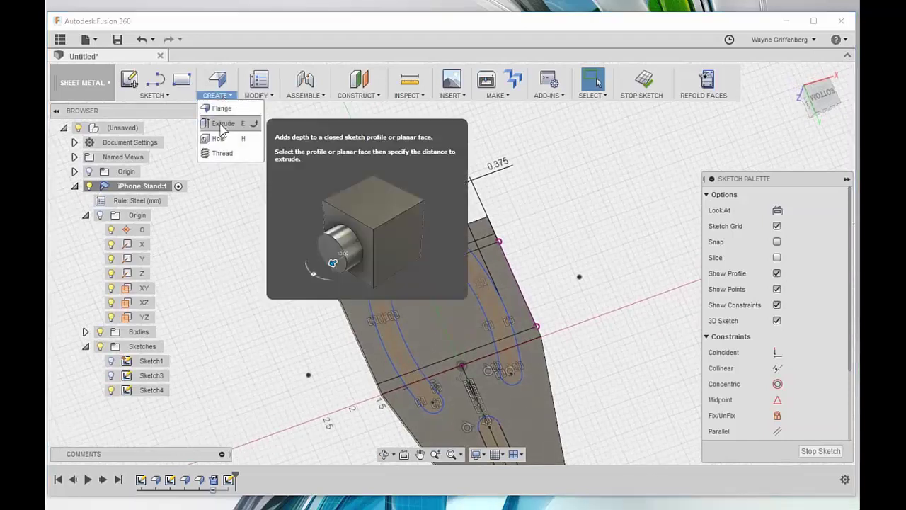
{"action": "left_click", "coordinate": [222, 124]}
{"action": "left_click", "coordinate": [382, 291]}
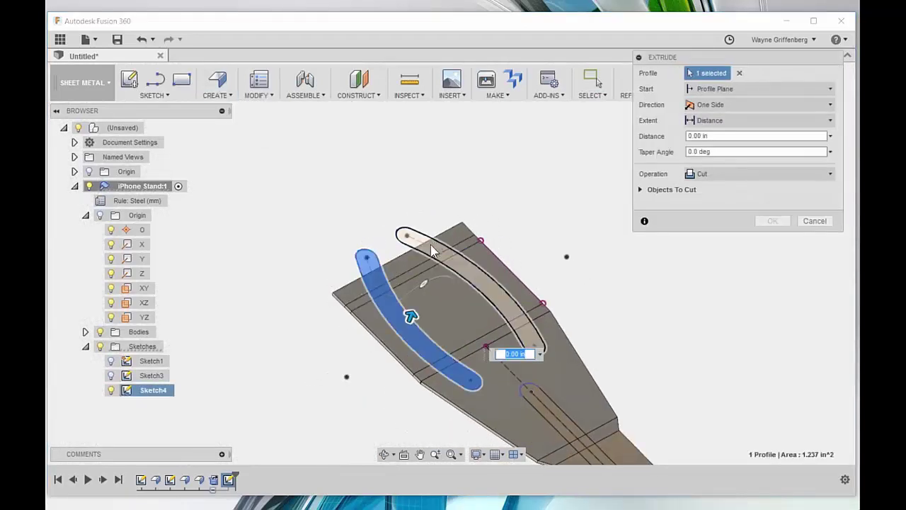
{"action": "left_click", "coordinate": [433, 250]}
{"action": "left_click", "coordinate": [549, 334]}
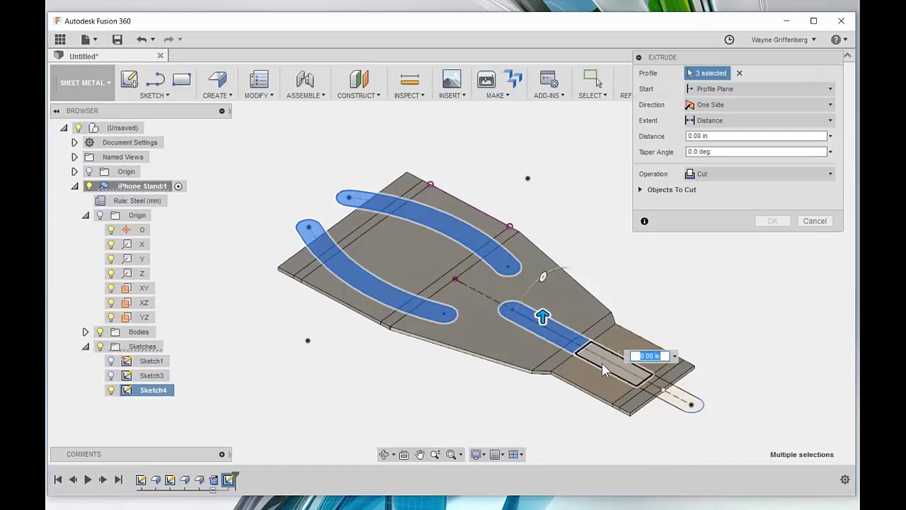
{"action": "left_click", "coordinate": [602, 363]}
{"action": "left_click", "coordinate": [676, 401]}
{"action": "middle_click_drag", "start_coordinate": [663, 319], "coordinate": [637, 297], "text": "shift"}
{"action": "left_click_drag", "start_coordinate": [651, 360], "coordinate": [656, 419]}
{"action": "left_click", "coordinate": [772, 221]}
Refold the faces of the slotted part to return the stand to its bent shape
{"action": "middle_click_drag", "start_coordinate": [745, 256], "coordinate": [550, 355], "text": "shift"}
{"action": "scroll", "coordinate": [710, 248], "scroll_direction": "down", "scroll_amount": 2}
{"action": "scroll", "coordinate": [493, 319], "scroll_direction": "up", "scroll_amount": 2}
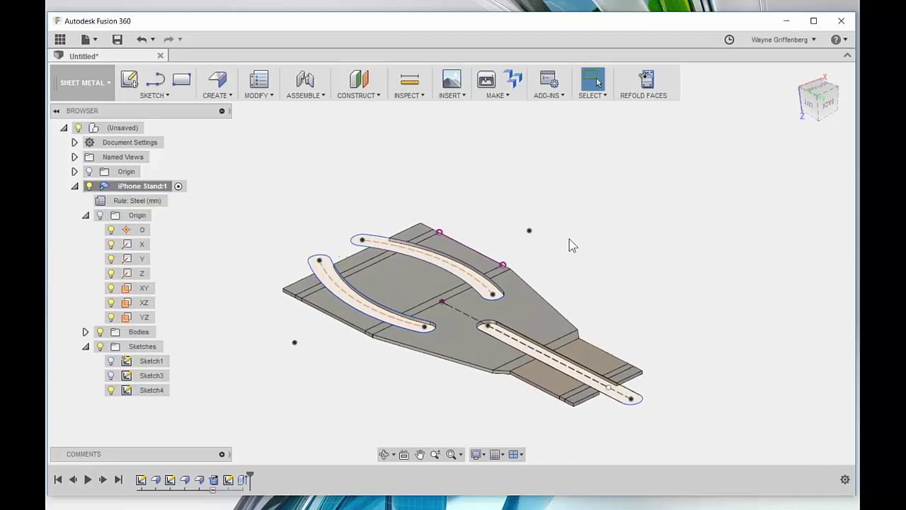
{"action": "left_click", "coordinate": [648, 80]}
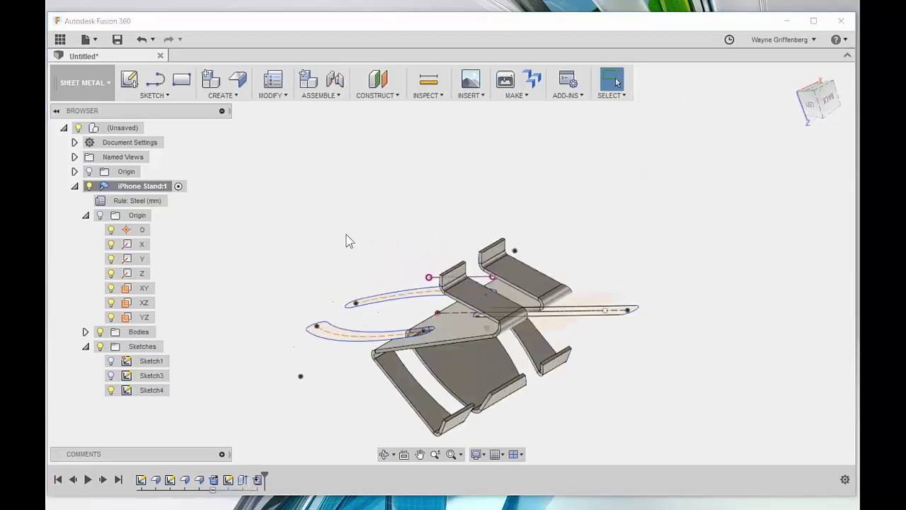
Hide Sketch3 and Sketch4 so no sketch is displayed over the folded stand, and collapse the component's Origin folder
{"action": "left_click", "coordinate": [110, 389]}
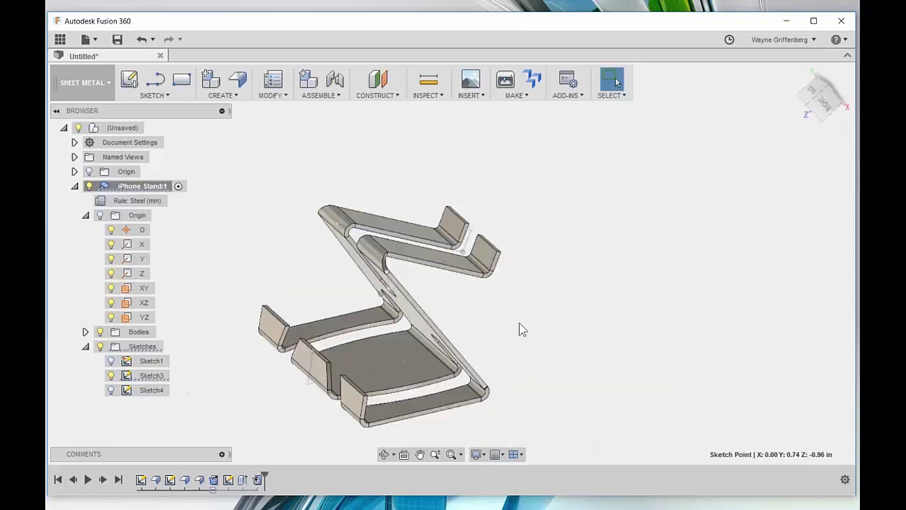
{"action": "left_click", "coordinate": [111, 375]}
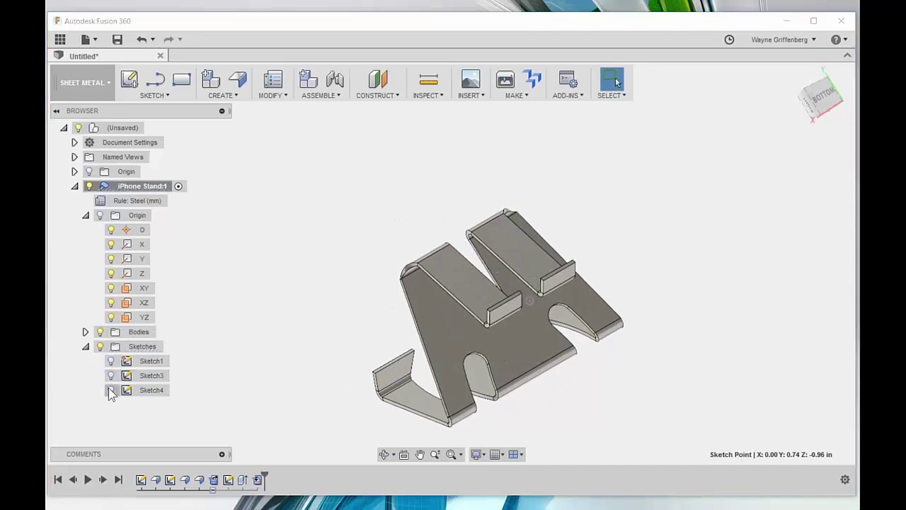
{"action": "left_click", "coordinate": [111, 389]}
{"action": "left_click_drag", "start_coordinate": [521, 390], "coordinate": [505, 309]}
{"action": "mouse_move", "coordinate": [505, 308]}
{"action": "middle_mouse_down", "text": "shift"}
{"action": "mouse_move", "coordinate": [413, 330]}
{"action": "mouse_move", "coordinate": [412, 374]}
{"action": "mouse_move", "coordinate": [348, 338]}
{"action": "mouse_move", "coordinate": [393, 367]}
{"action": "middle_mouse_up", "text": "shift"}
{"action": "mouse_move", "coordinate": [523, 360]}
{"action": "middle_mouse_down", "text": "shift"}
{"action": "mouse_move", "coordinate": [532, 368]}
{"action": "mouse_move", "coordinate": [453, 425]}
{"action": "mouse_move", "coordinate": [553, 328]}
{"action": "mouse_move", "coordinate": [425, 361]}
{"action": "mouse_move", "coordinate": [344, 328]}
{"action": "mouse_move", "coordinate": [519, 304]}
{"action": "mouse_move", "coordinate": [621, 272]}
{"action": "mouse_move", "coordinate": [81, 407]}
{"action": "middle_mouse_up", "text": "shift"}
{"action": "left_click", "coordinate": [111, 390]}
{"action": "middle_click_drag", "start_coordinate": [257, 366], "coordinate": [555, 217], "text": "shift"}
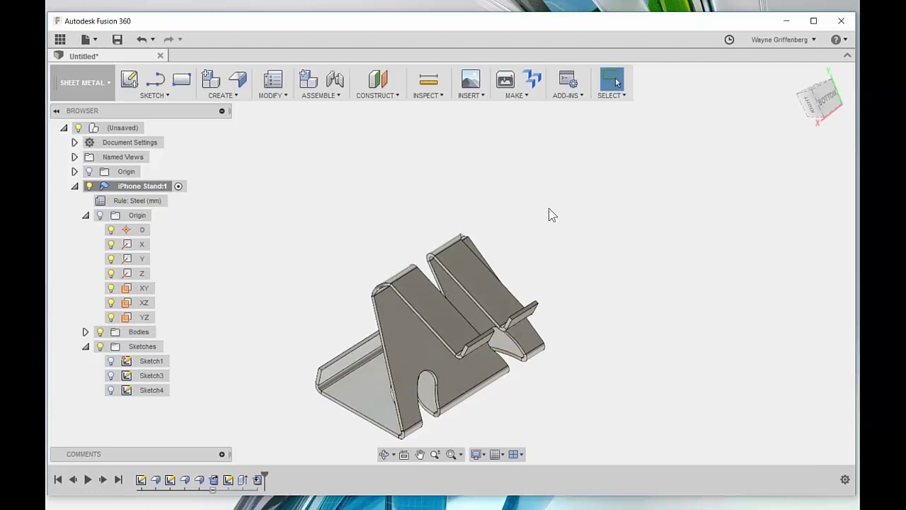
{"action": "left_click", "coordinate": [85, 215]}
{"action": "middle_click_drag", "start_coordinate": [394, 202], "coordinate": [382, 285], "text": "shift"}
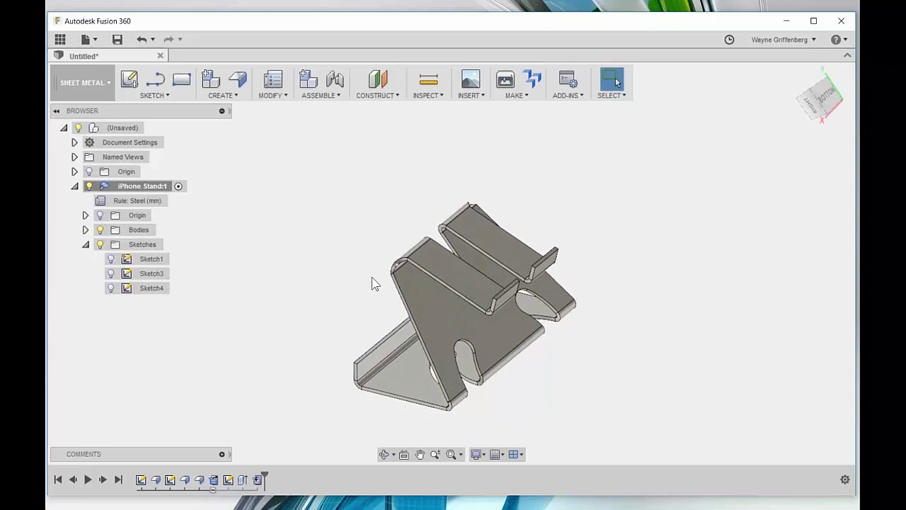
{"action": "mouse_move", "coordinate": [309, 228]}
{"action": "middle_mouse_down", "text": "shift"}
{"action": "mouse_move", "coordinate": [323, 222]}
{"action": "mouse_move", "coordinate": [312, 213]}
{"action": "middle_mouse_up", "text": "shift"}
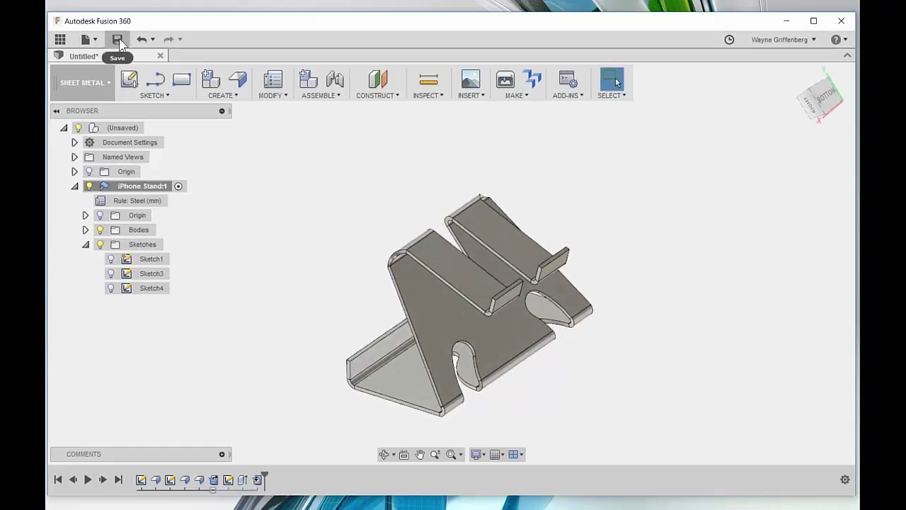
Save the design as iPhone Stand in the master folder of the Fast Track to CNC Programming project
{"action": "left_click", "coordinate": [119, 41]}
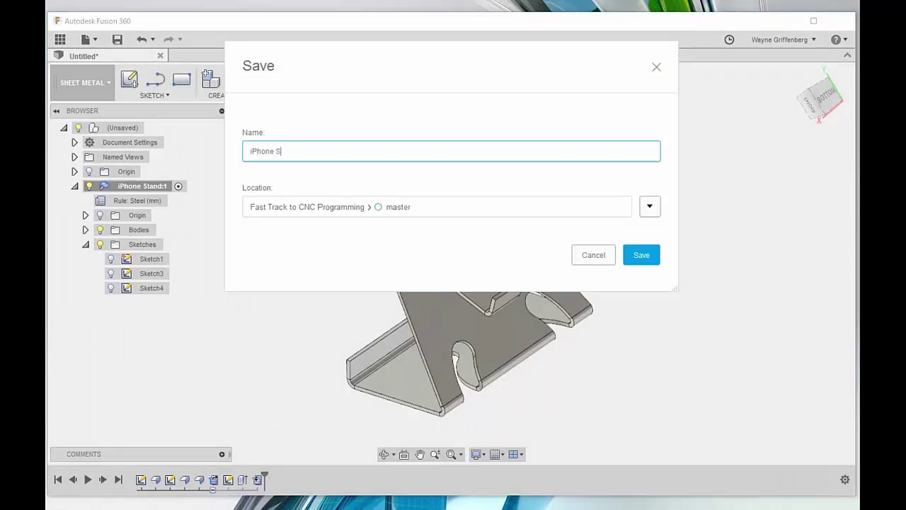
{"action": "left_click", "coordinate": [650, 261]}
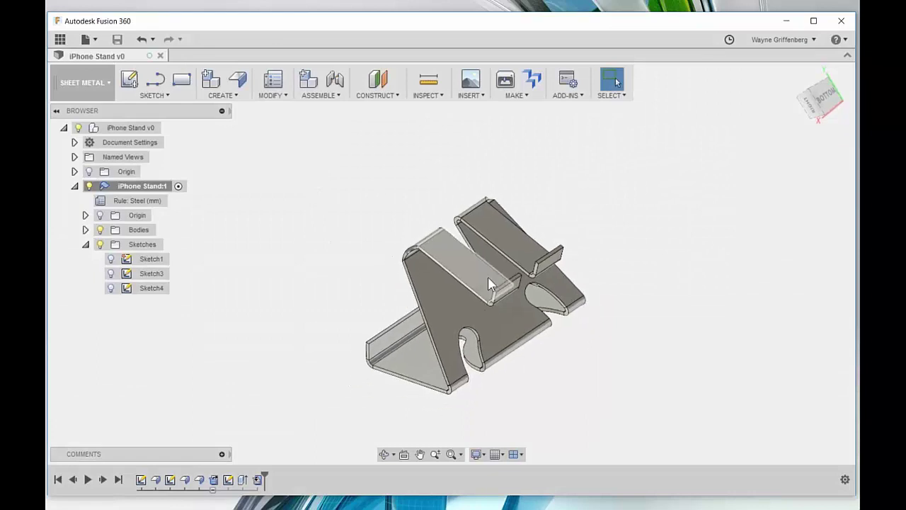
Create a flat pattern of the stand with the wide slotted face as the stationary face, and return to the folded model
{"action": "left_click", "coordinate": [270, 97]}
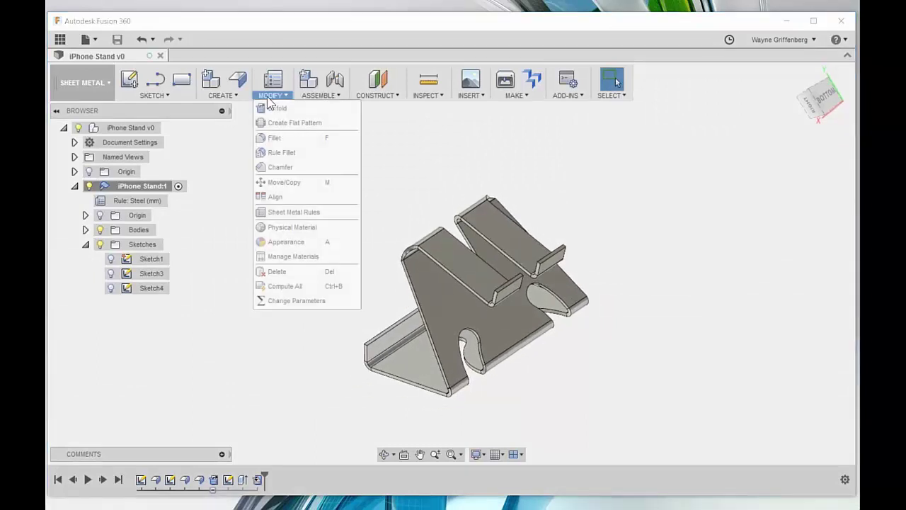
{"action": "left_click", "coordinate": [296, 124]}
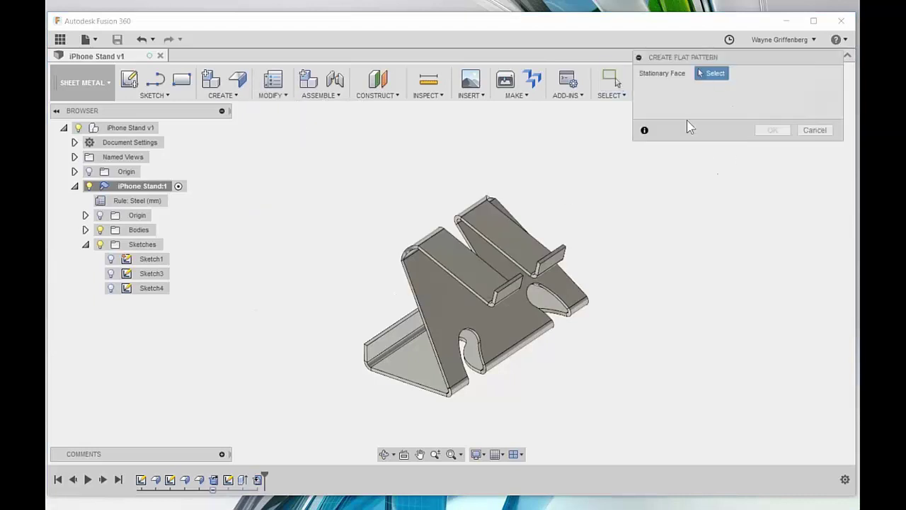
{"action": "left_click", "coordinate": [506, 333]}
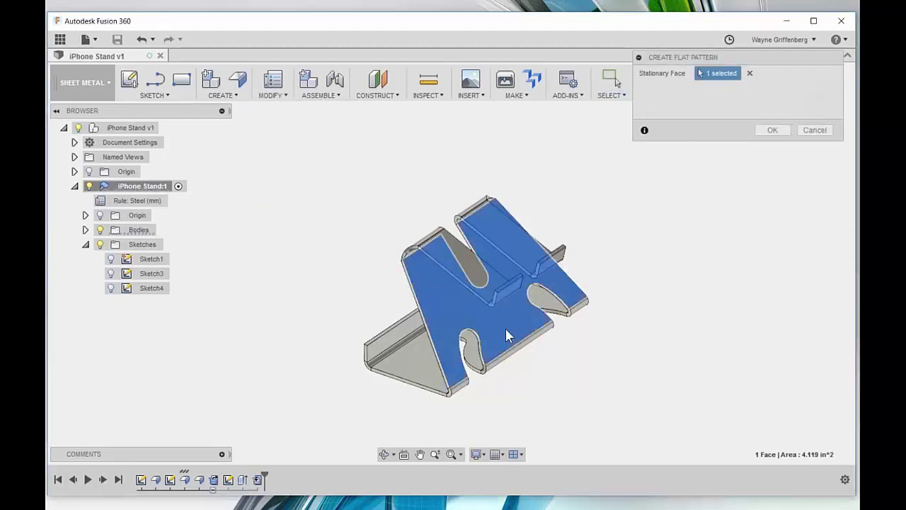
{"action": "left_click", "coordinate": [773, 131]}
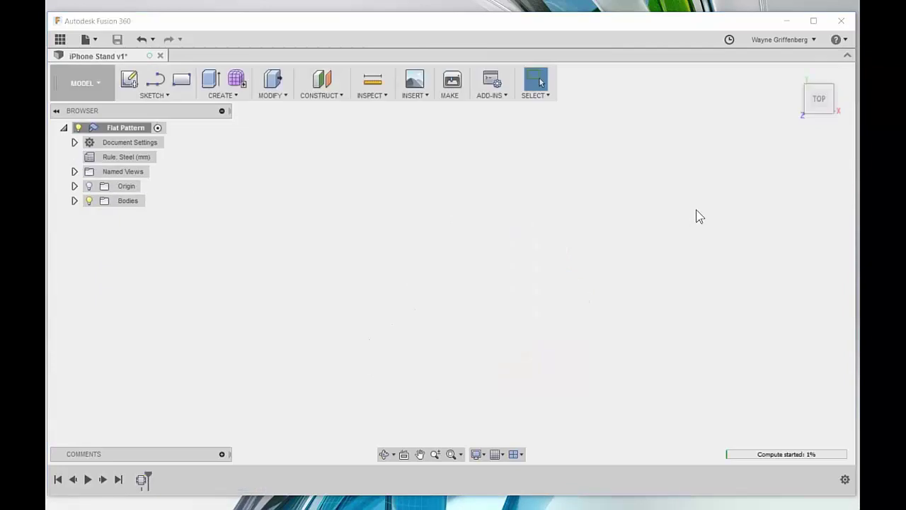
{"action": "scroll", "coordinate": [555, 319], "scroll_direction": "down", "scroll_amount": 2}
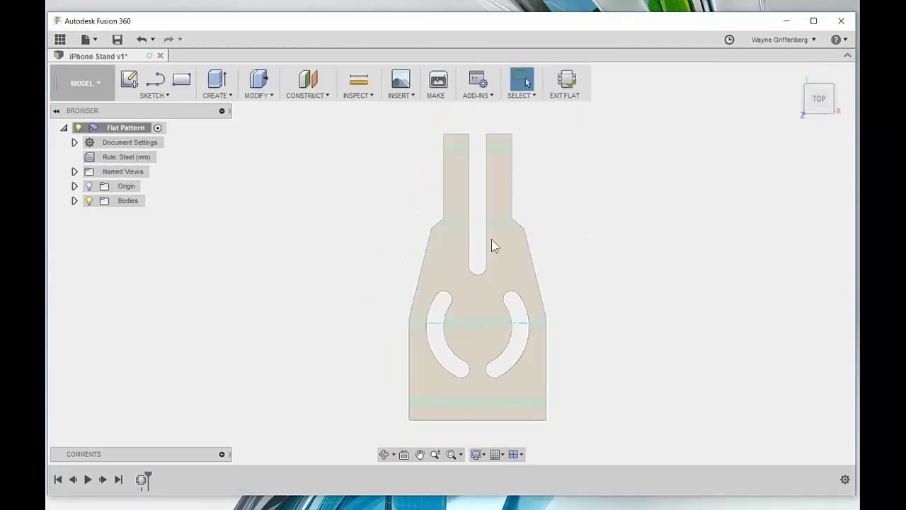
{"action": "left_click", "coordinate": [571, 78]}
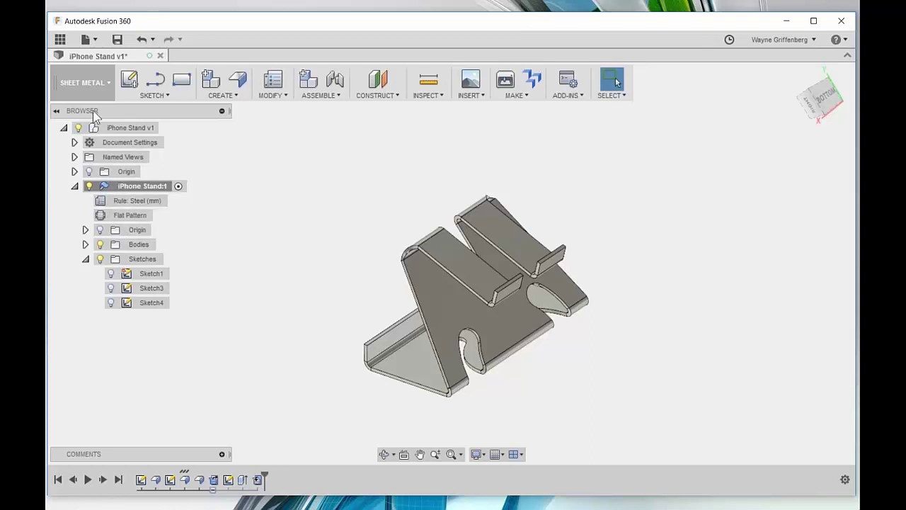
Switch to the CAM workspace and activate the iPhone Stand Flat Pattern under the CAM component
{"action": "left_click", "coordinate": [82, 82]}
{"action": "left_click", "coordinate": [85, 241]}
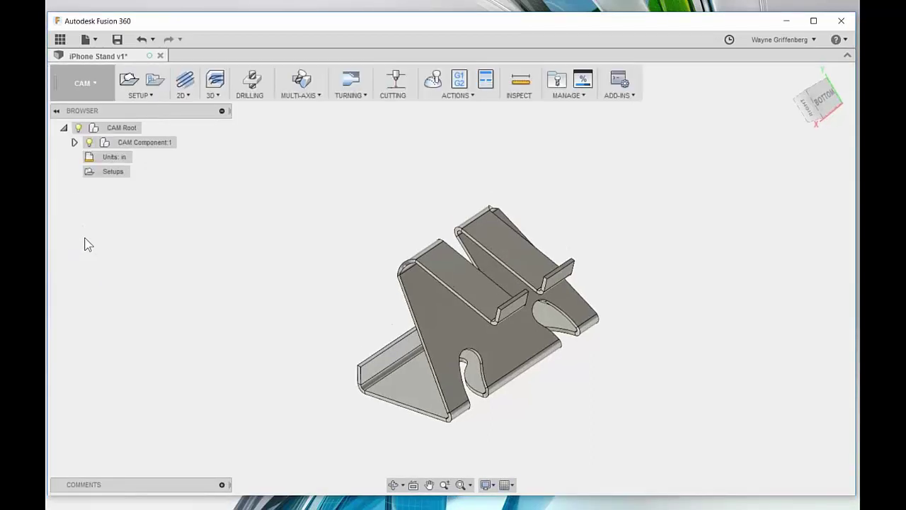
{"action": "left_click", "coordinate": [75, 142]}
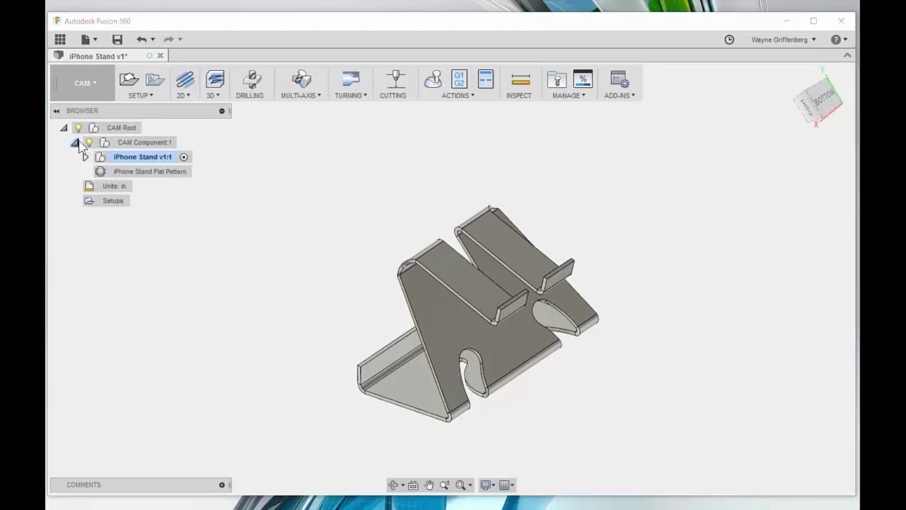
{"action": "left_click", "coordinate": [199, 172]}
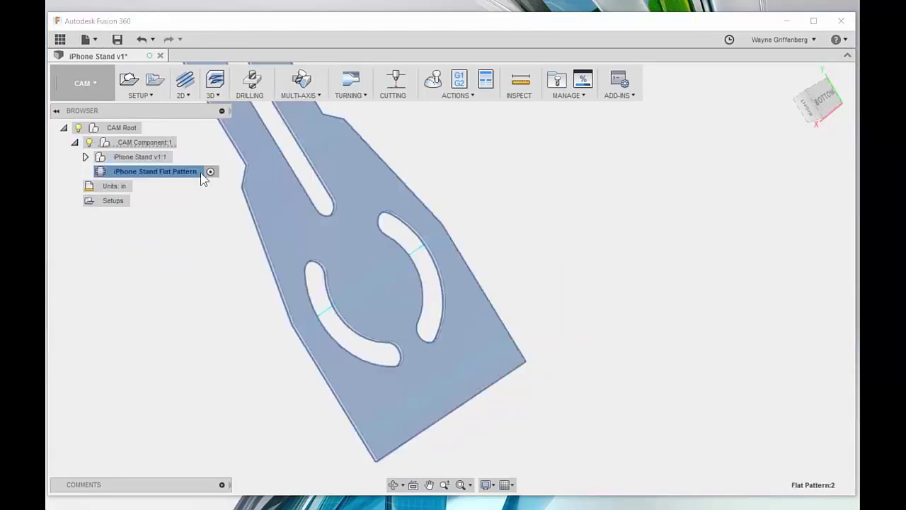
Examine the flat pattern's outline and slots from above and at an angle, with nothing selected
{"action": "mouse_move", "coordinate": [818, 103]}
{"action": "left_mouse_down"}
{"action": "mouse_move", "coordinate": [837, 125]}
{"action": "mouse_move", "coordinate": [819, 116]}
{"action": "mouse_move", "coordinate": [817, 104]}
{"action": "left_mouse_up"}
{"action": "left_click", "coordinate": [817, 102]}
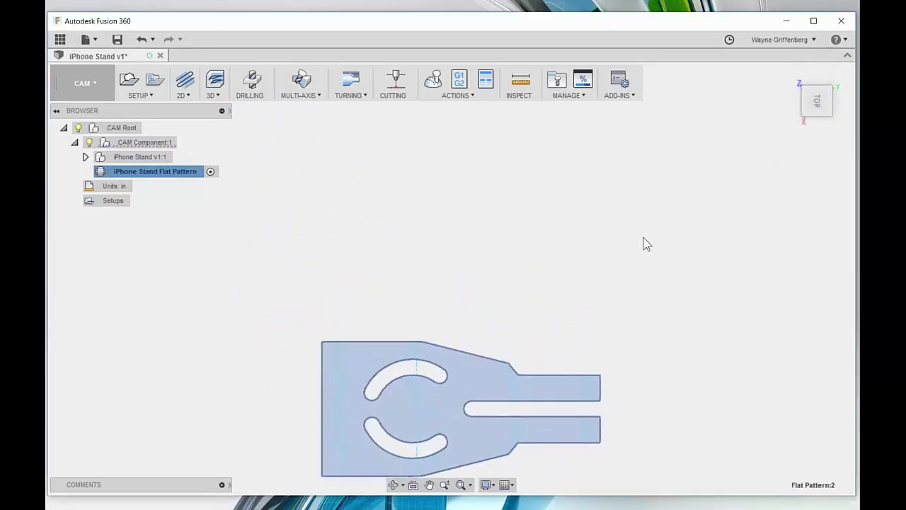
{"action": "scroll", "coordinate": [630, 216], "scroll_direction": "down", "scroll_amount": 2}
{"action": "scroll", "coordinate": [613, 278], "scroll_direction": "up", "scroll_amount": 2}
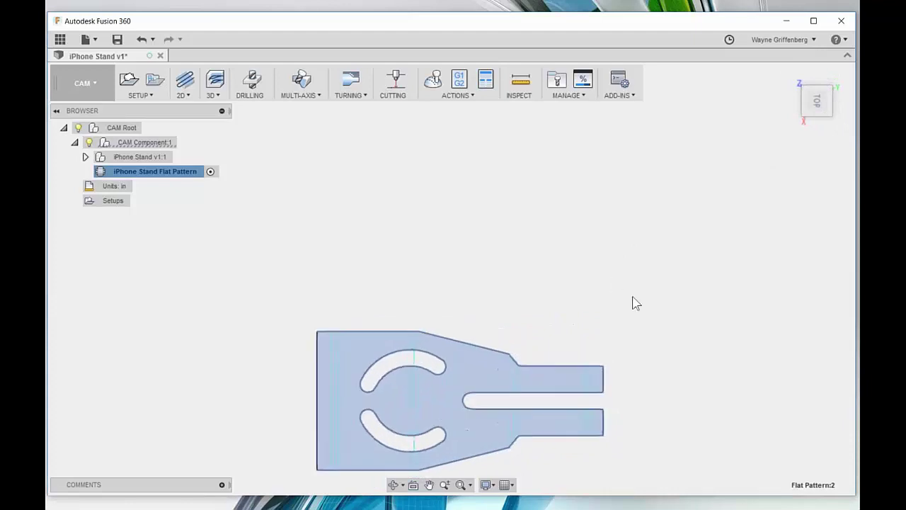
{"action": "scroll", "coordinate": [595, 417], "scroll_direction": "down", "scroll_amount": 2}
{"action": "scroll", "coordinate": [410, 180], "scroll_direction": "down", "scroll_amount": 2}
{"action": "scroll", "coordinate": [411, 179], "scroll_direction": "up", "scroll_amount": 2}
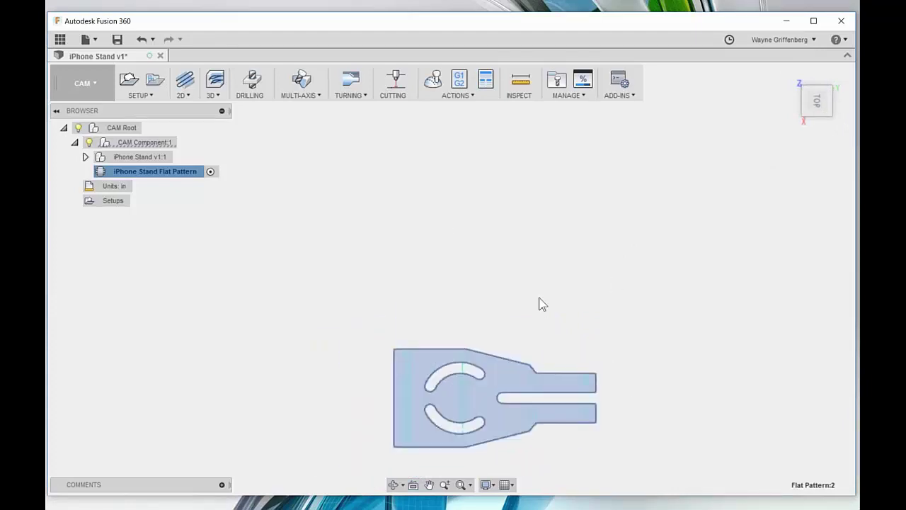
{"action": "scroll", "coordinate": [556, 441], "scroll_direction": "up", "scroll_amount": 3}
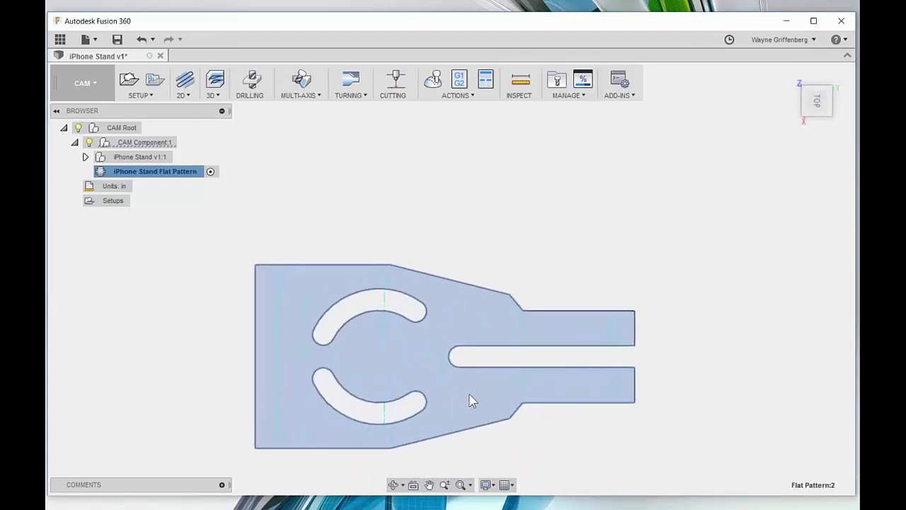
{"action": "left_click", "coordinate": [398, 204]}
{"action": "middle_click_drag", "start_coordinate": [459, 201], "coordinate": [418, 202], "text": "shift"}
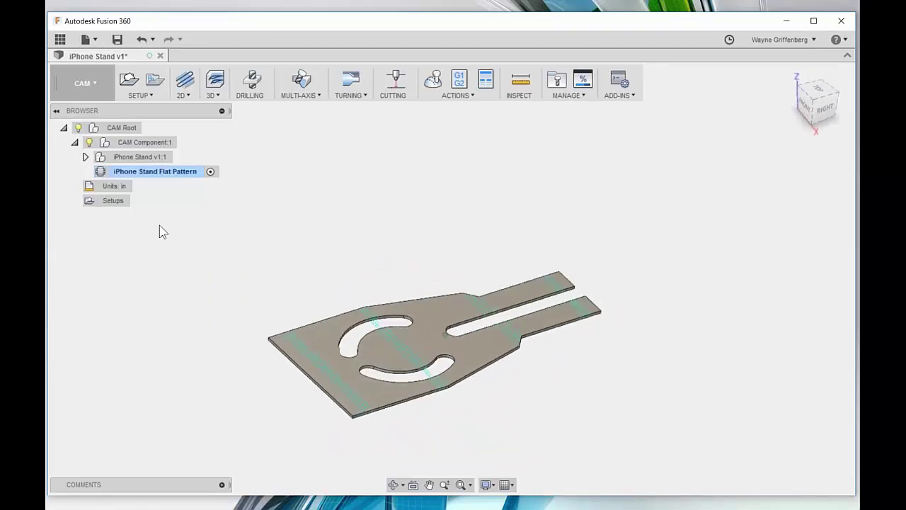
Create a Cutting setup for the flat pattern with its origin at the stock's back left corner, beside the narrow slotted end
{"action": "left_click", "coordinate": [129, 80]}
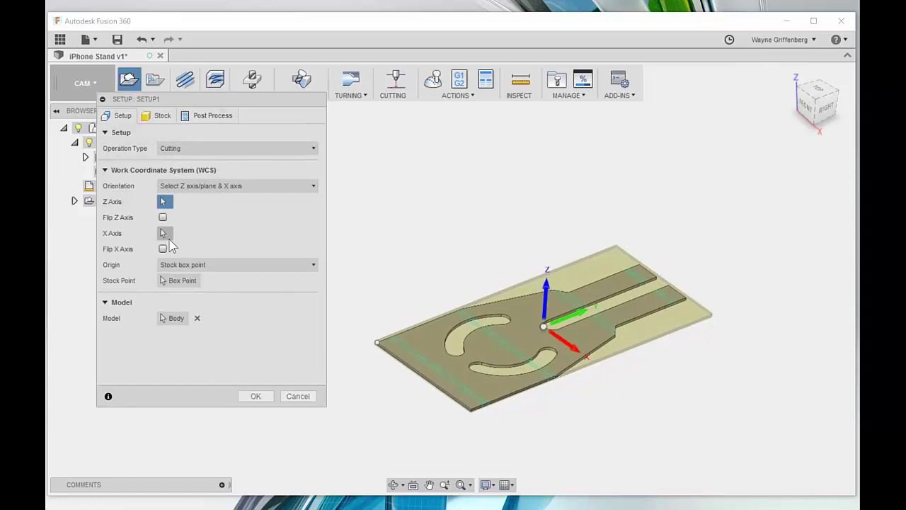
{"action": "left_click", "coordinate": [180, 281]}
{"action": "left_click", "coordinate": [475, 412]}
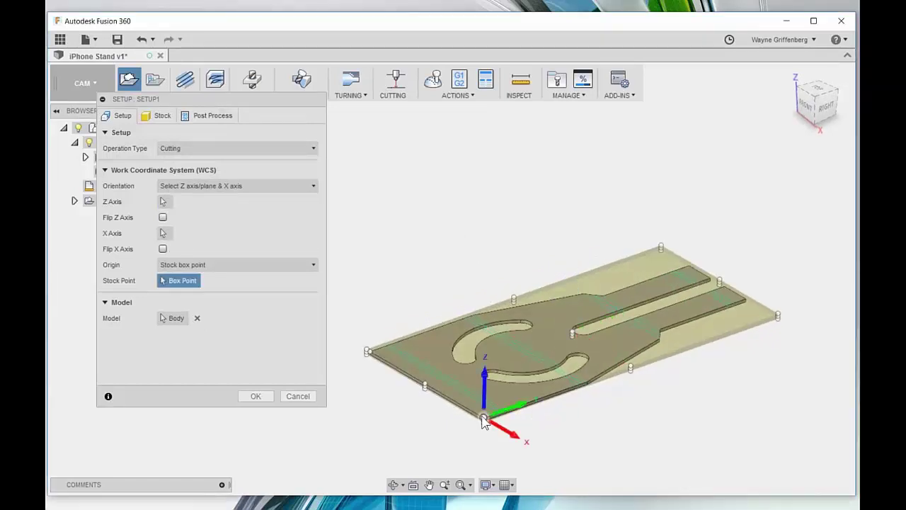
{"action": "middle_click_drag", "start_coordinate": [486, 217], "coordinate": [536, 242], "text": "shift"}
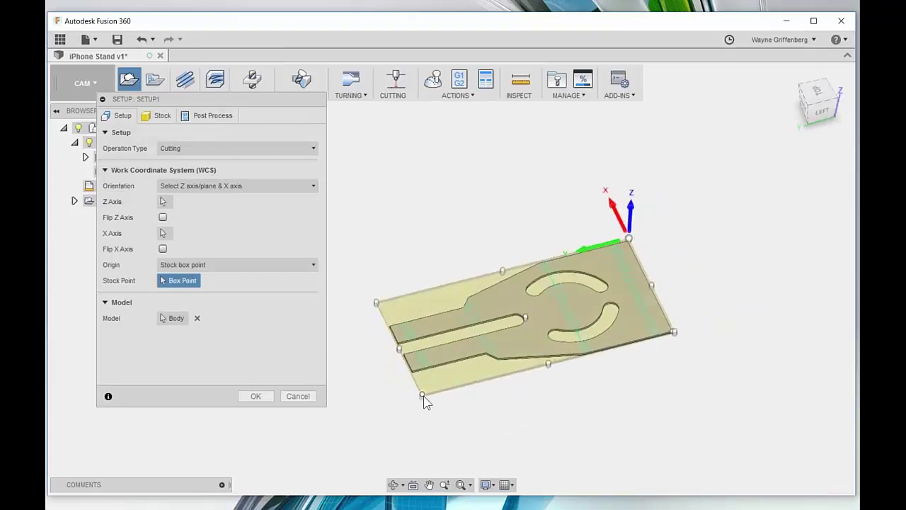
{"action": "left_click", "coordinate": [422, 395]}
{"action": "left_click", "coordinate": [163, 249]}
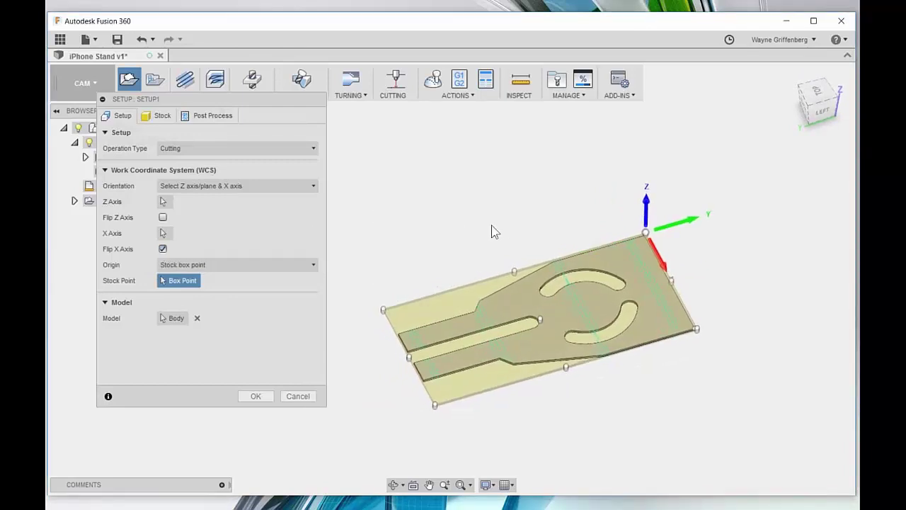
{"action": "left_click", "coordinate": [163, 248]}
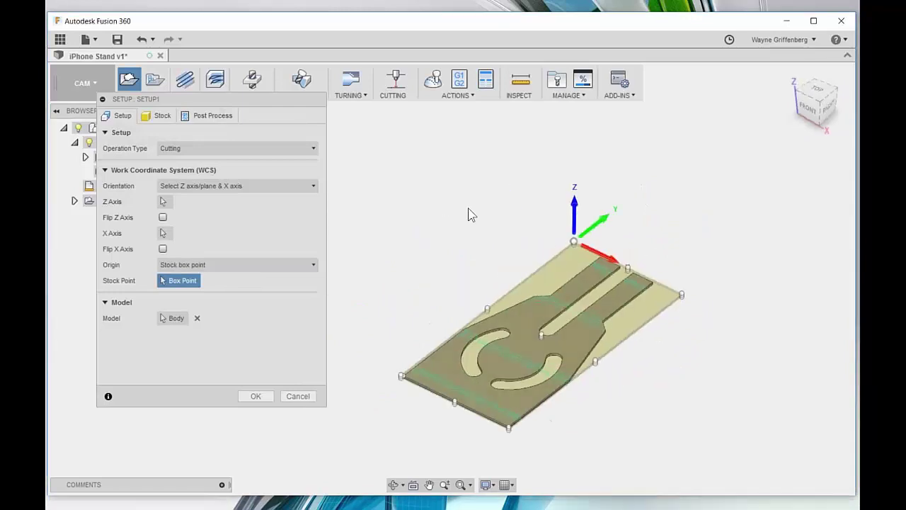
{"action": "middle_click_drag", "start_coordinate": [502, 230], "coordinate": [582, 274], "text": "shift"}
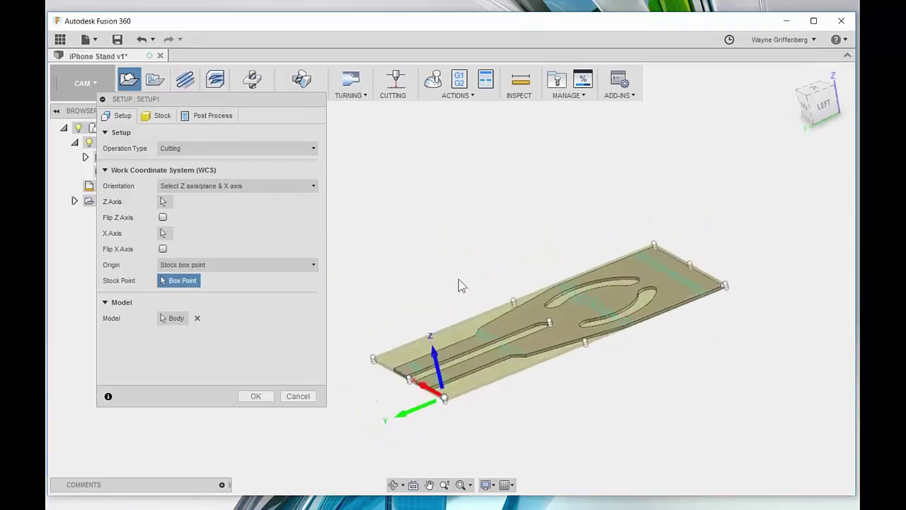
Define the setup's stock as a fixed size box with a width (X) of 36 in
{"action": "left_click", "coordinate": [162, 116]}
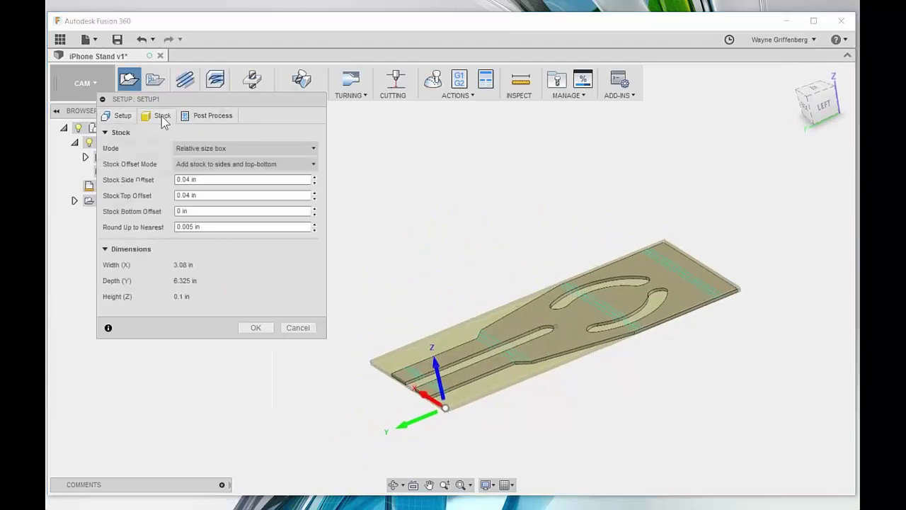
{"action": "left_click", "coordinate": [205, 149]}
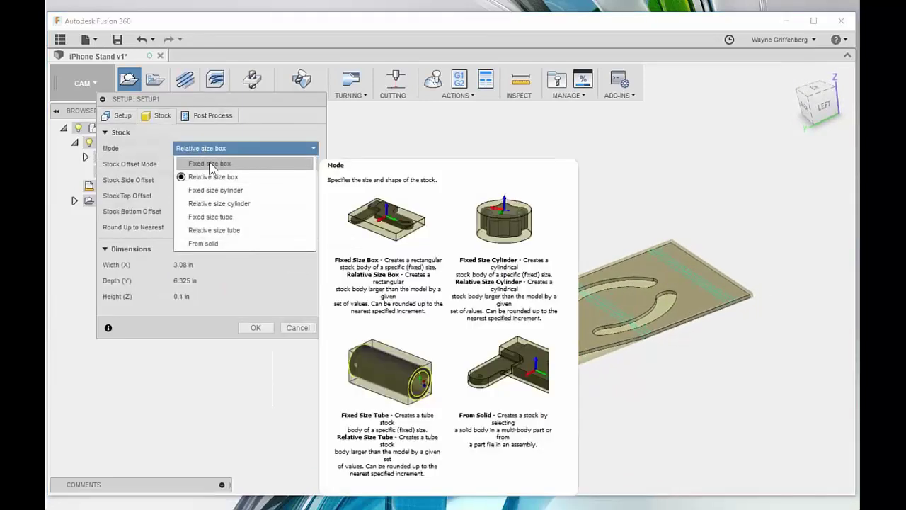
{"action": "left_click", "coordinate": [208, 163]}
{"action": "left_click", "coordinate": [284, 164]}
{"action": "type", "text": "3"}
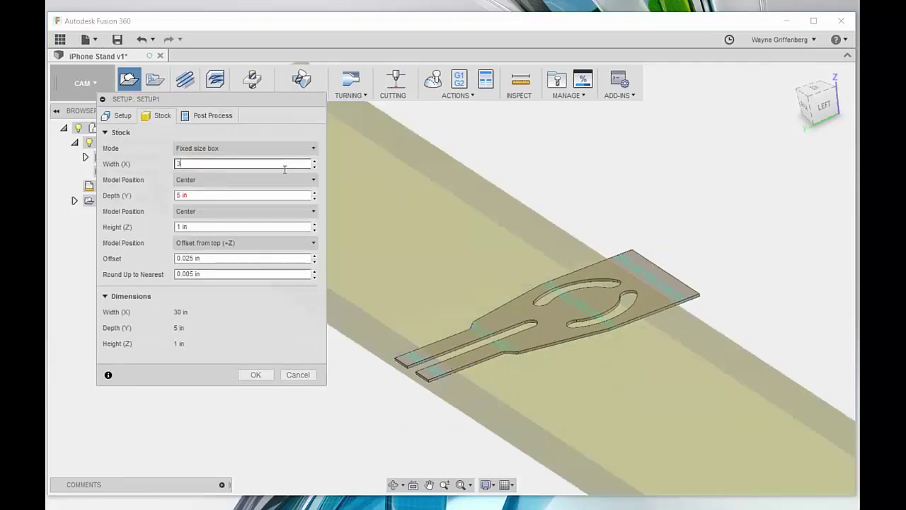
{"action": "type", "text": "06"}
Offset the model 0.5 in from the stock's left side (-X) and set the stock depth (Y) to 36 in
{"action": "left_click", "coordinate": [210, 181]}
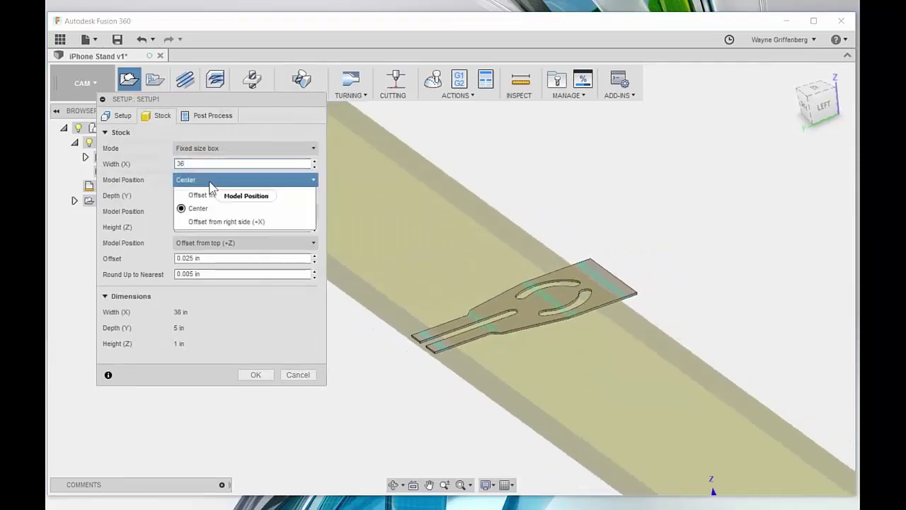
{"action": "left_click", "coordinate": [202, 195]}
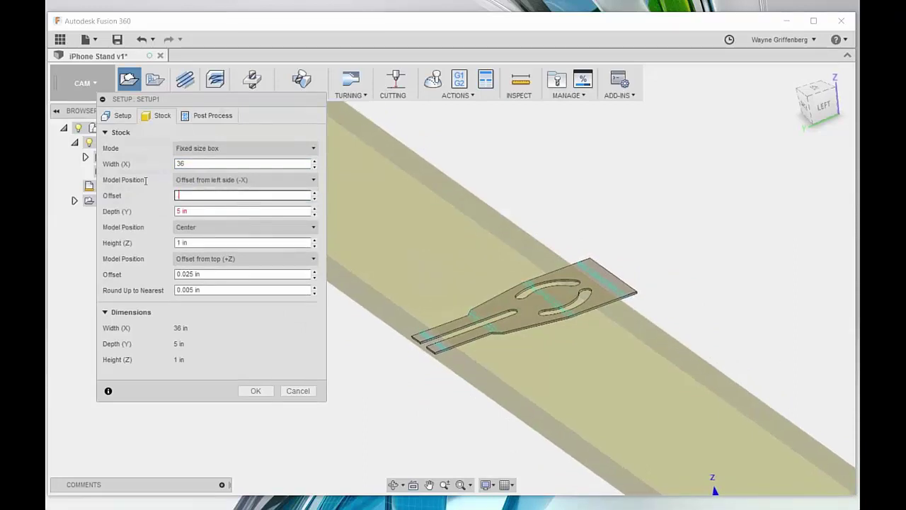
{"action": "type", "text": ".5"}
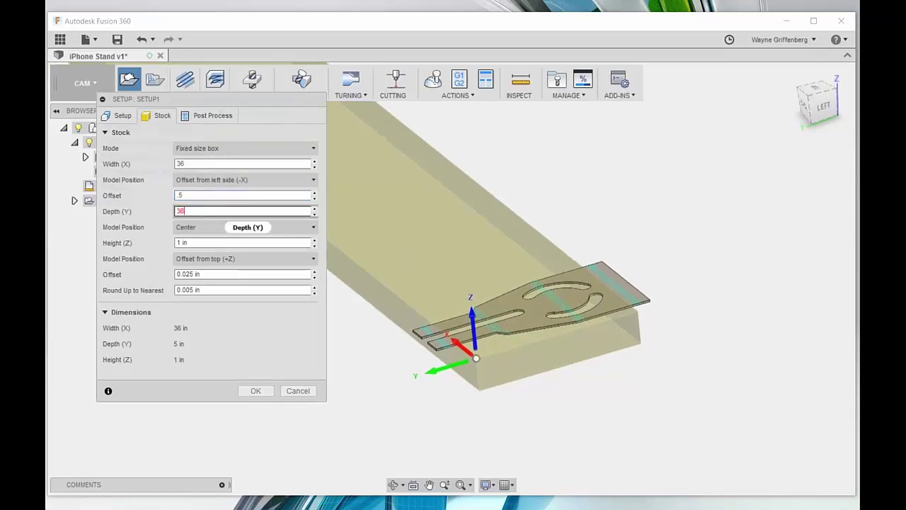
Offset the model 0.5 in from the stock's back side (+Y) so it sits near the origin corner
{"action": "left_click", "coordinate": [204, 227]}
{"action": "left_click", "coordinate": [199, 264]}
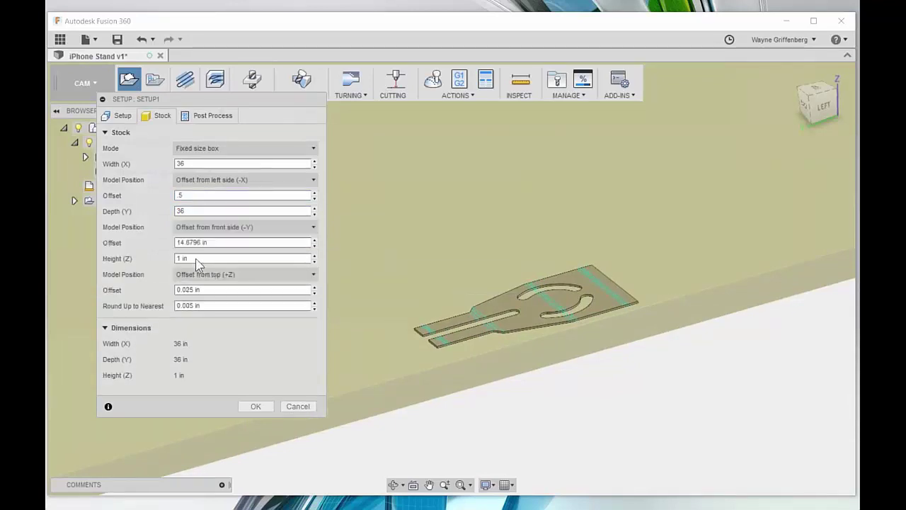
{"action": "left_click", "coordinate": [217, 242]}
{"action": "type", "text": ".5"}
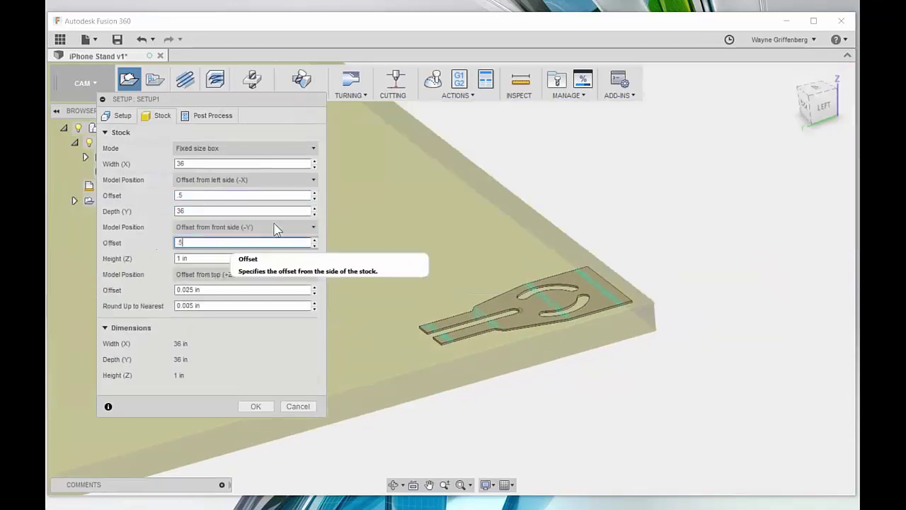
{"action": "left_click", "coordinate": [206, 228]}
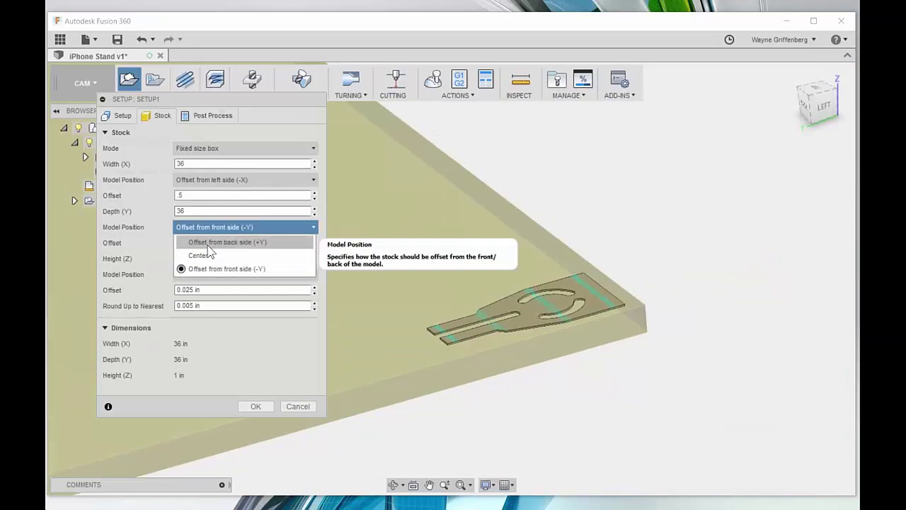
{"action": "left_click", "coordinate": [207, 242]}
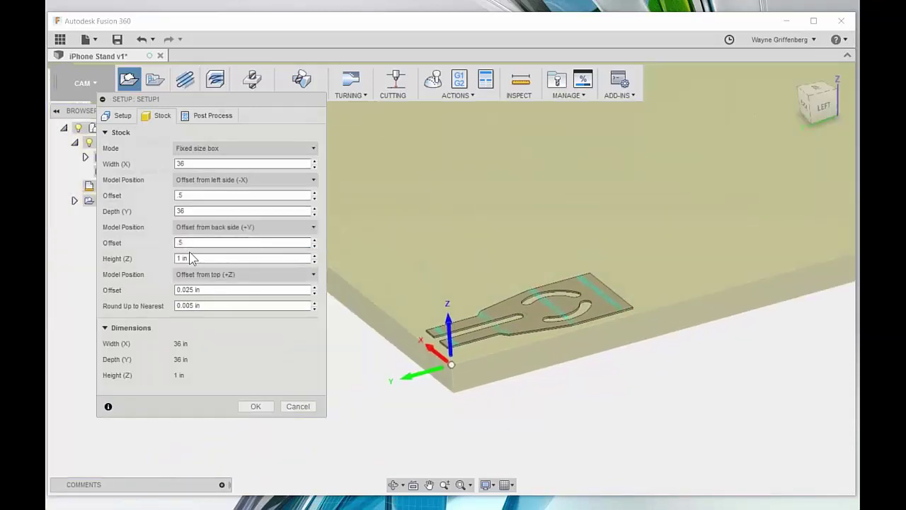
Set the stock height (Z) to 0.0625 in, keeping the model offset from the top, and finish the setup
{"action": "left_click", "coordinate": [198, 260]}
{"action": "type", "text": ".0625"}
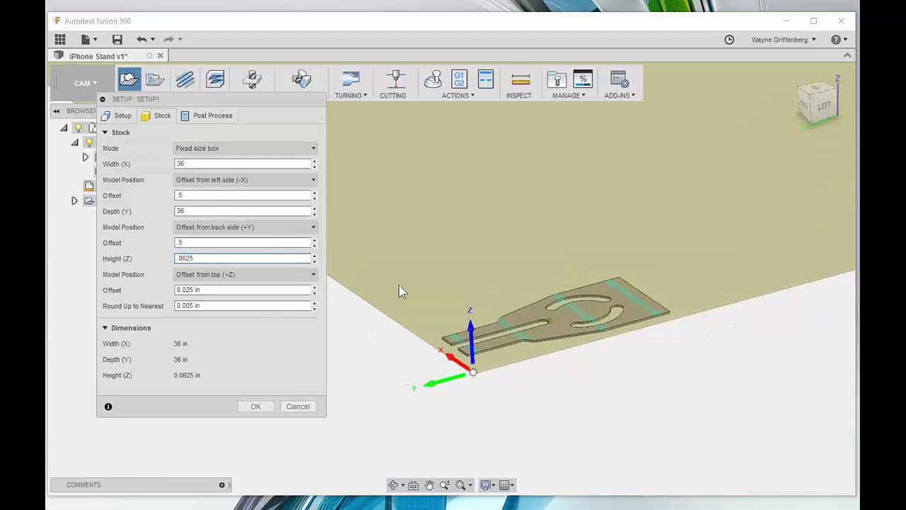
{"action": "scroll", "coordinate": [337, 352], "scroll_direction": "up", "scroll_amount": 3}
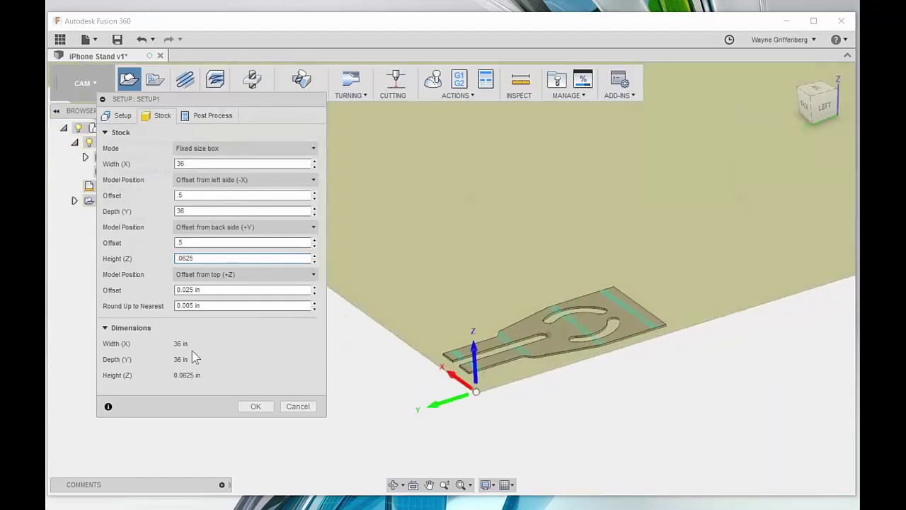
{"action": "left_click", "coordinate": [224, 275]}
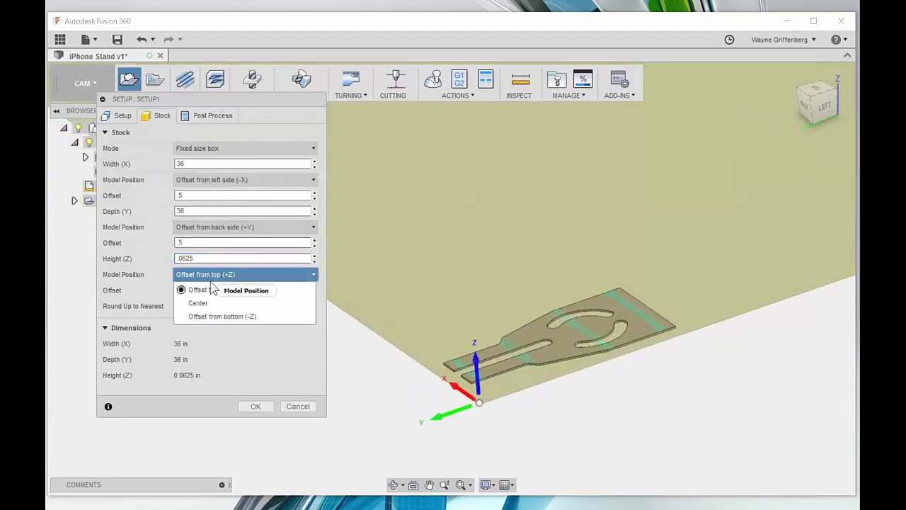
{"action": "left_click", "coordinate": [217, 276]}
{"action": "scroll", "coordinate": [504, 340], "scroll_direction": "up", "scroll_amount": 1}
{"action": "scroll", "coordinate": [505, 339], "scroll_direction": "down", "scroll_amount": 4}
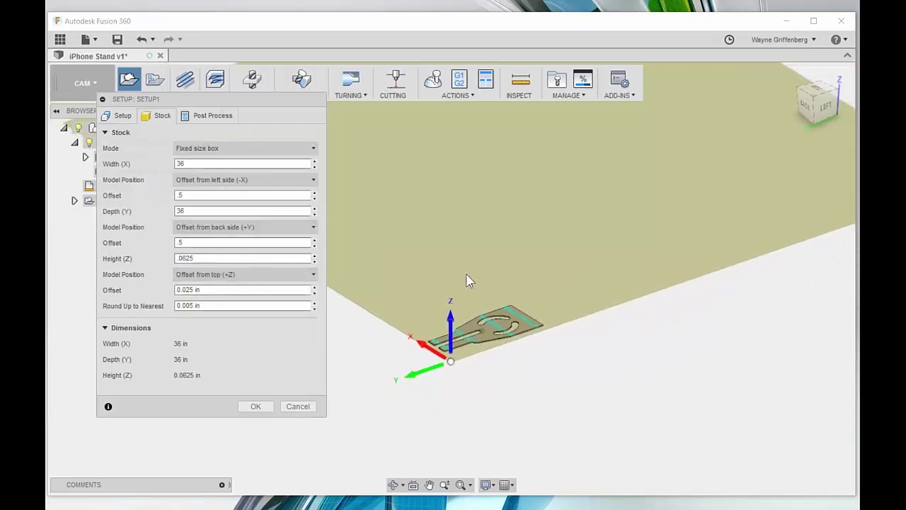
{"action": "scroll", "coordinate": [558, 299], "scroll_direction": "down", "scroll_amount": 2}
{"action": "scroll", "coordinate": [496, 311], "scroll_direction": "up", "scroll_amount": 3}
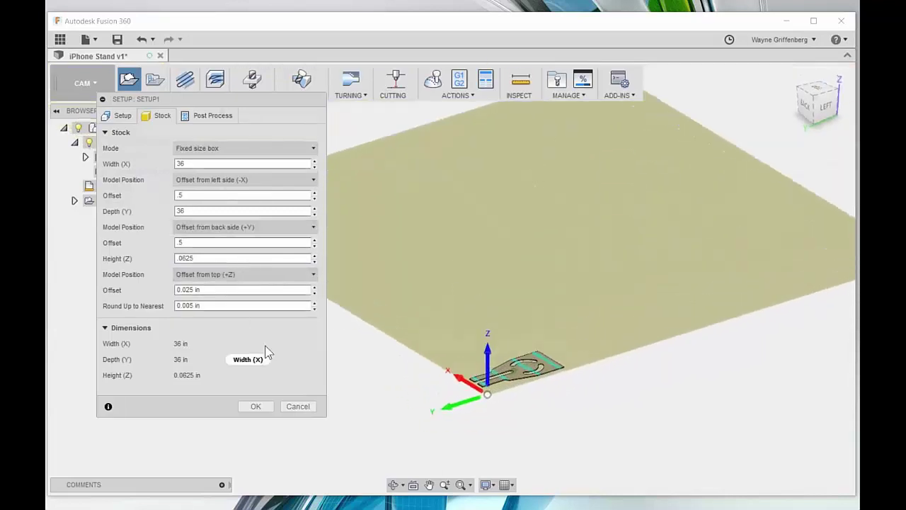
{"action": "left_click", "coordinate": [255, 406]}
{"action": "scroll", "coordinate": [278, 355], "scroll_direction": "up", "scroll_amount": 1}
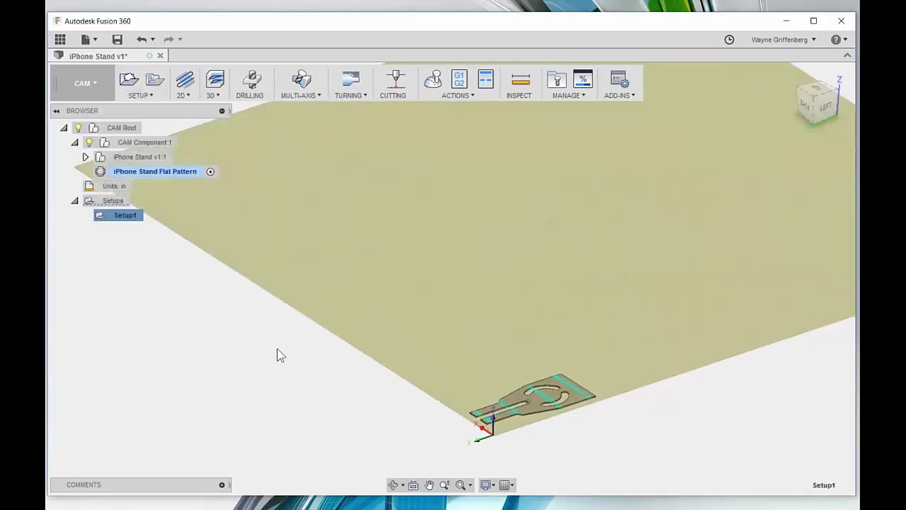
{"action": "left_click", "coordinate": [277, 355]}
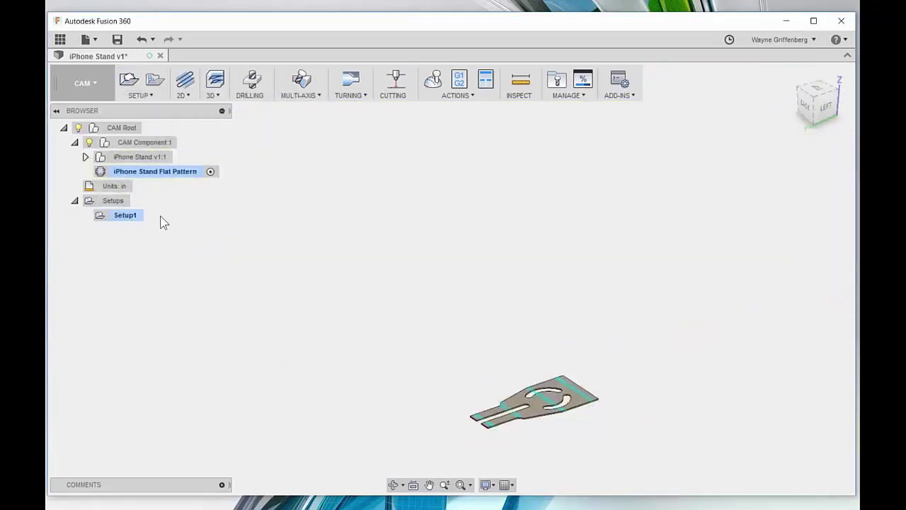
Start a 2D Profile cutting operation using the Ø1 mm waterjet (1MM K Water Jet) from the local OMAX library
{"action": "left_click", "coordinate": [383, 87]}
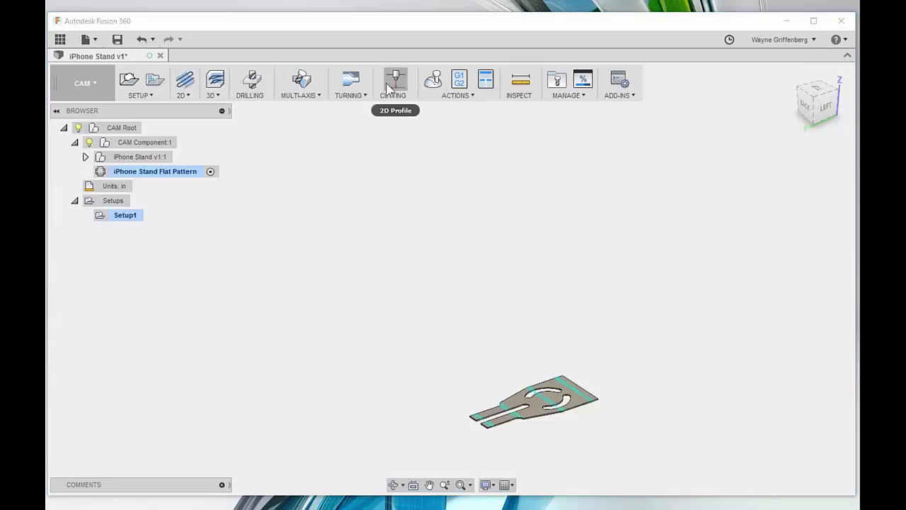
{"action": "left_click", "coordinate": [394, 86]}
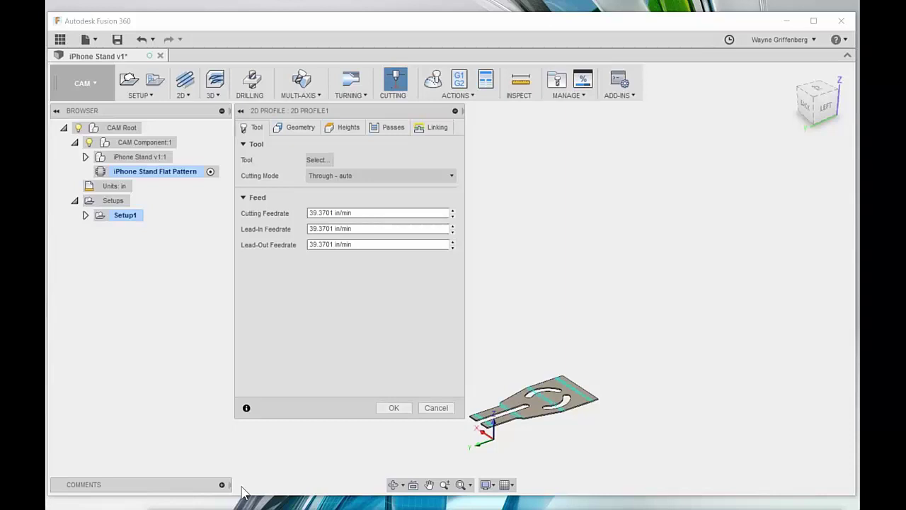
{"action": "left_click_drag", "start_coordinate": [269, 500], "coordinate": [208, 56]}
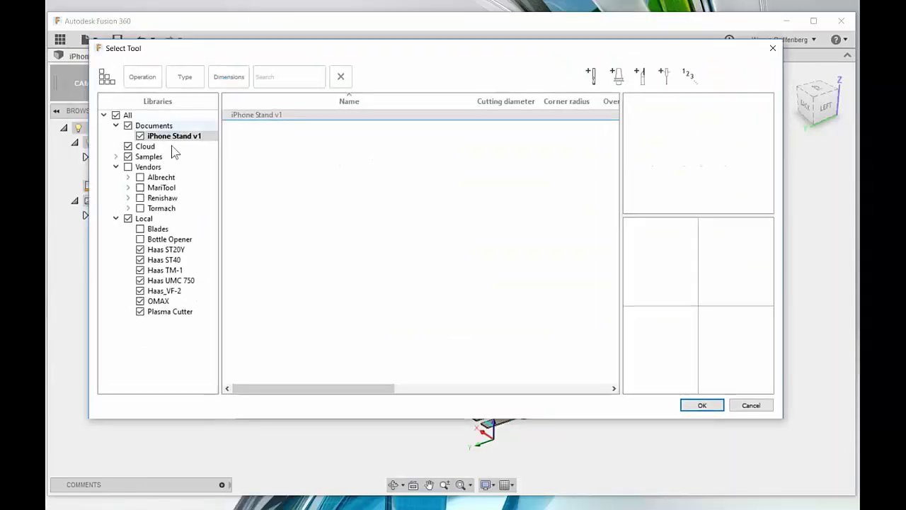
{"action": "left_click", "coordinate": [181, 315]}
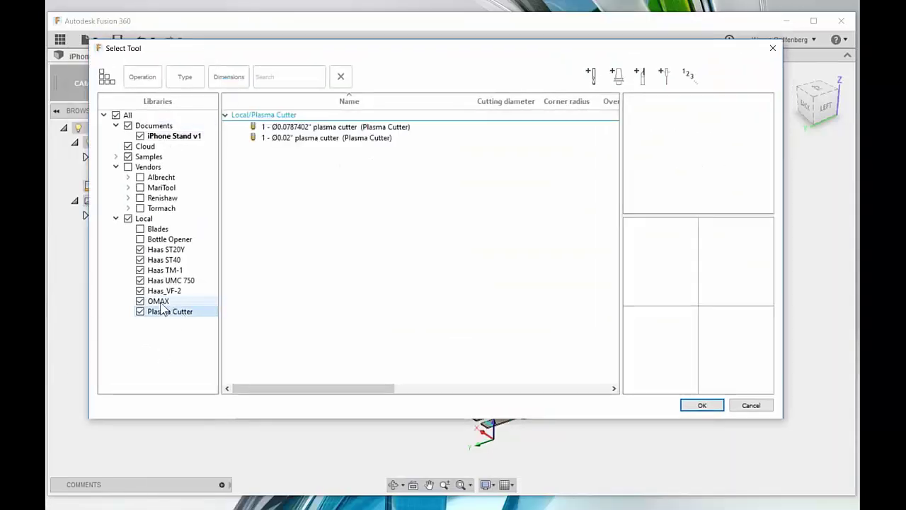
{"action": "left_click", "coordinate": [160, 302]}
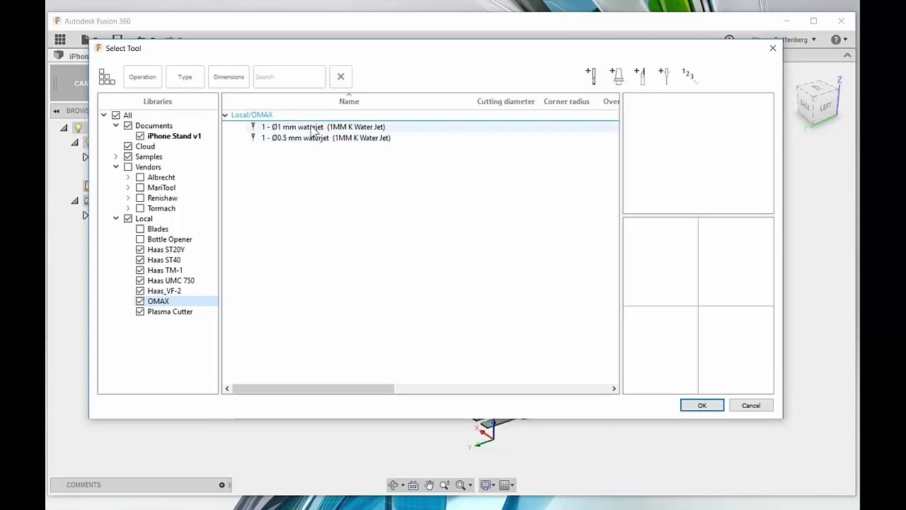
{"action": "left_click", "coordinate": [312, 128]}
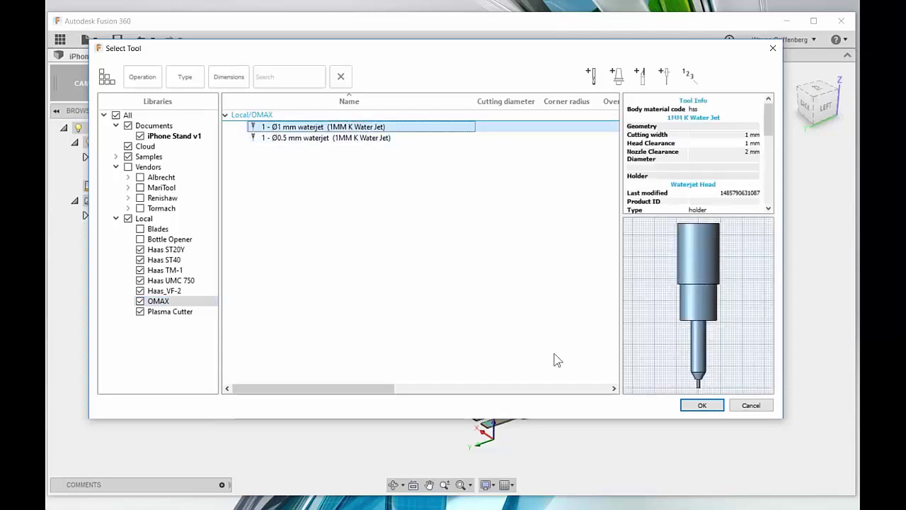
{"action": "left_click", "coordinate": [713, 406]}
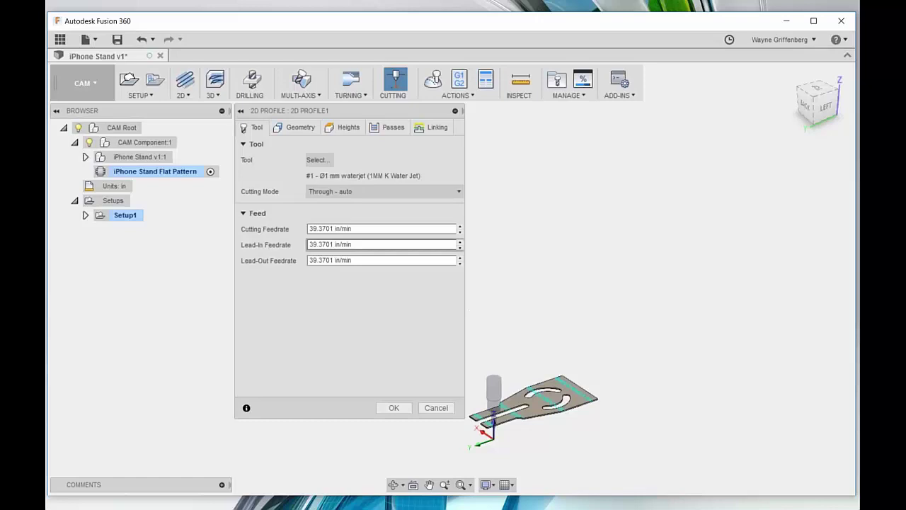
Select the flat pattern's outer edge chain as the cutting contour and generate the 2D Profile toolpath
{"action": "left_click", "coordinate": [302, 128]}
{"action": "scroll", "coordinate": [566, 432], "scroll_direction": "up", "scroll_amount": 5}
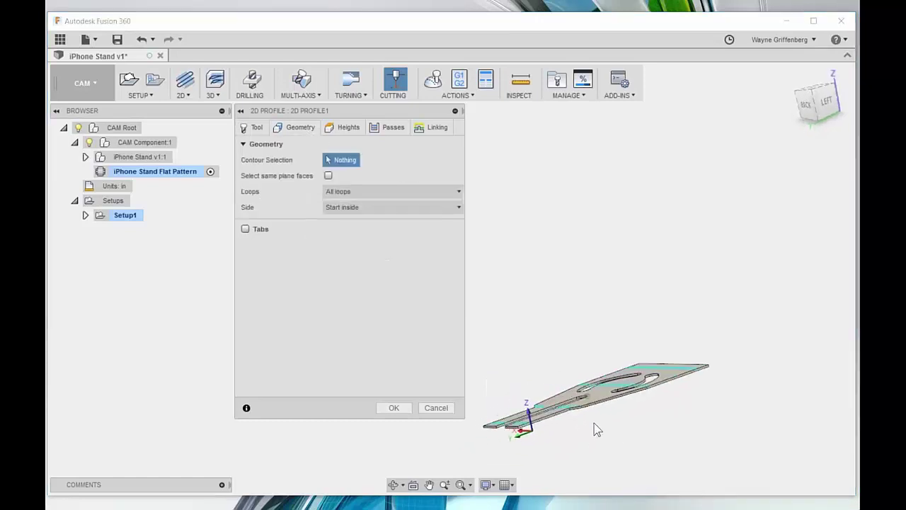
{"action": "left_click", "coordinate": [641, 434]}
{"action": "scroll", "coordinate": [579, 296], "scroll_direction": "down", "scroll_amount": 2}
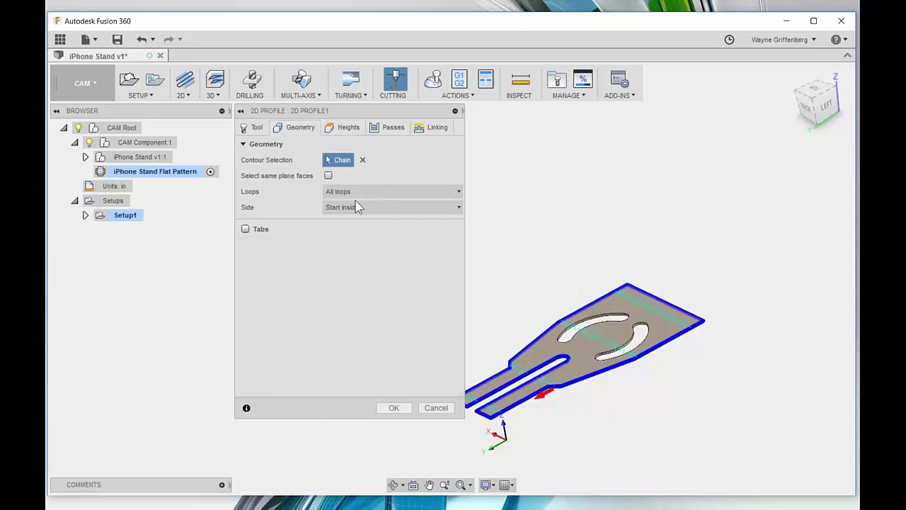
{"action": "left_click", "coordinate": [386, 132]}
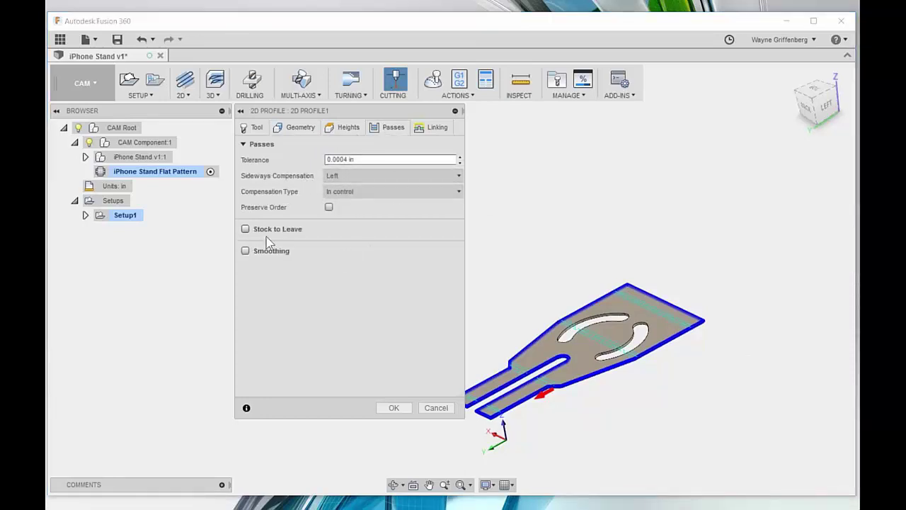
{"action": "left_click", "coordinate": [391, 407]}
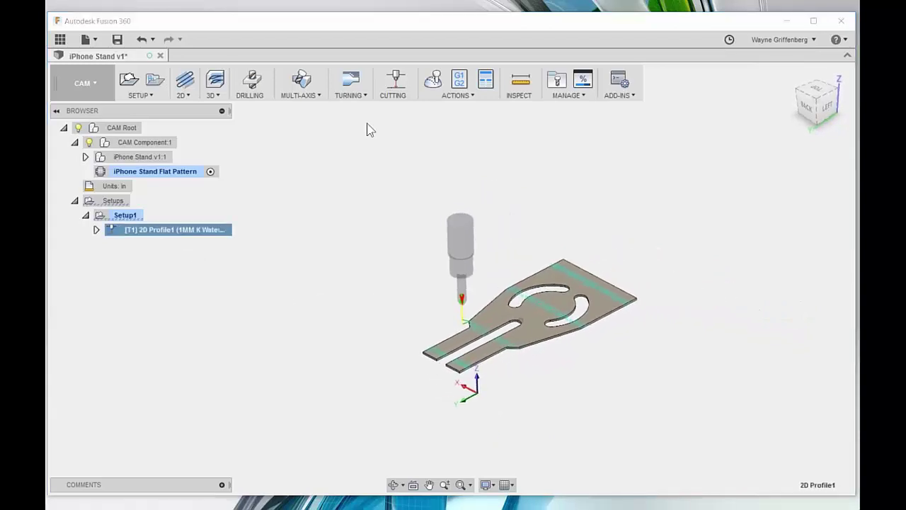
Simulate the 2D Profile toolpath with the stock displayed, and close the simulation
{"action": "left_click", "coordinate": [433, 80]}
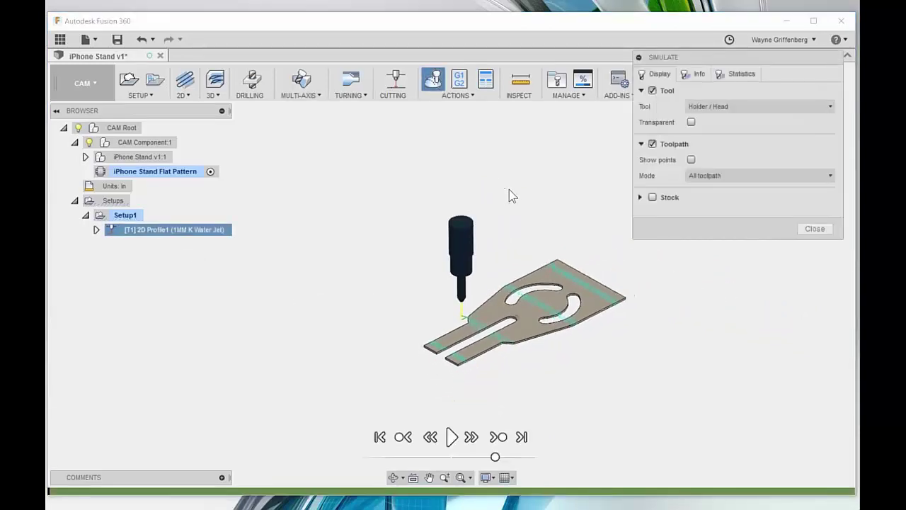
{"action": "left_click", "coordinate": [653, 198]}
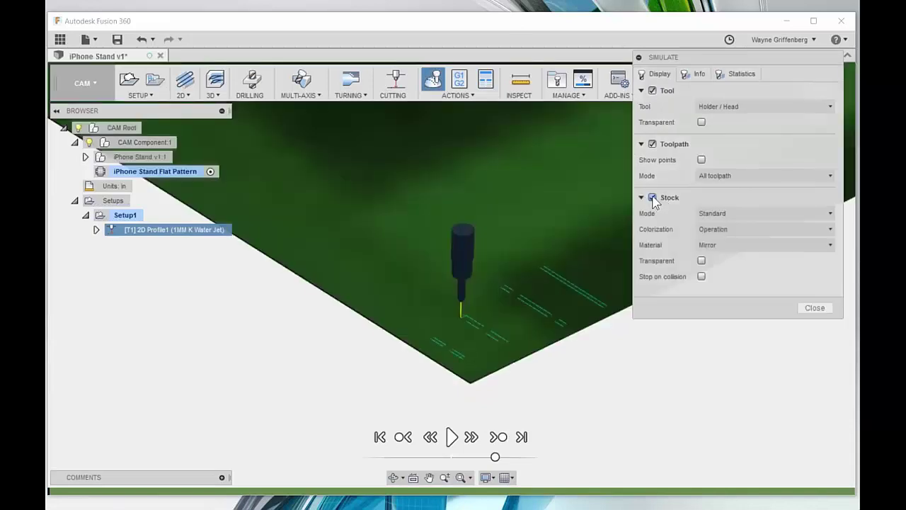
{"action": "left_click", "coordinate": [451, 437]}
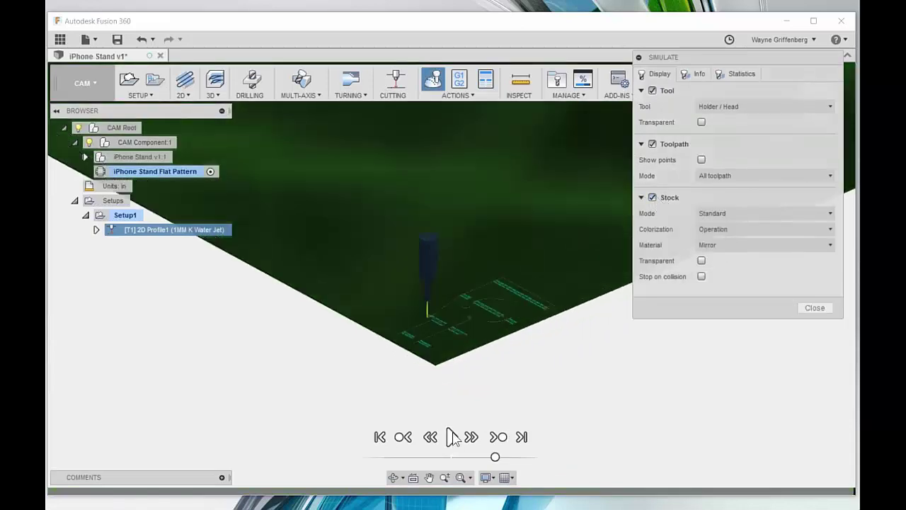
{"action": "left_click", "coordinate": [814, 308]}
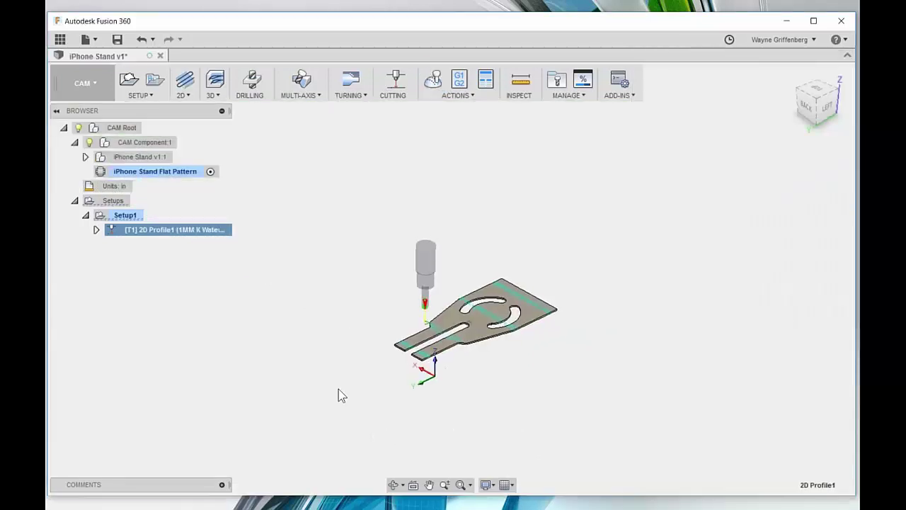
Edit the 2D Profile operation to clear its contour, reselect the flat pattern's outer edge chain, and regenerate the toolpath
{"action": "right_click", "coordinate": [139, 231]}
{"action": "left_click", "coordinate": [159, 234]}
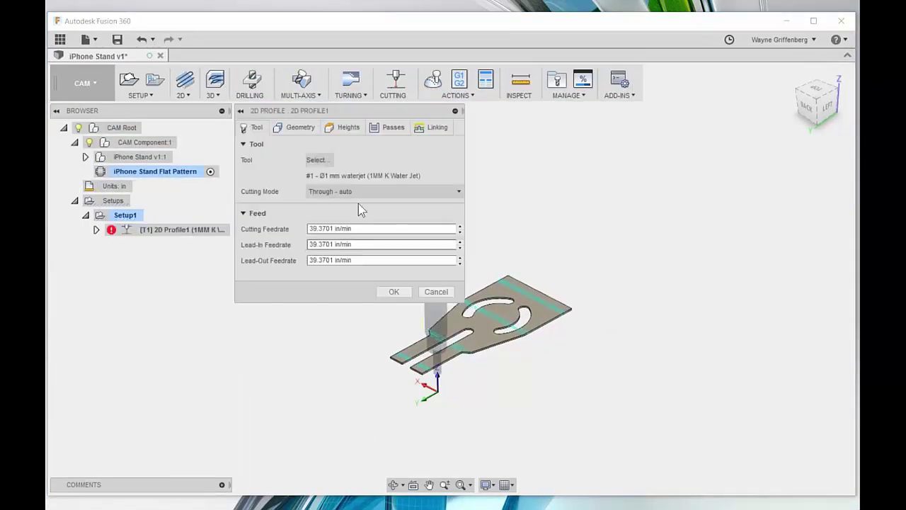
{"action": "left_click", "coordinate": [298, 128]}
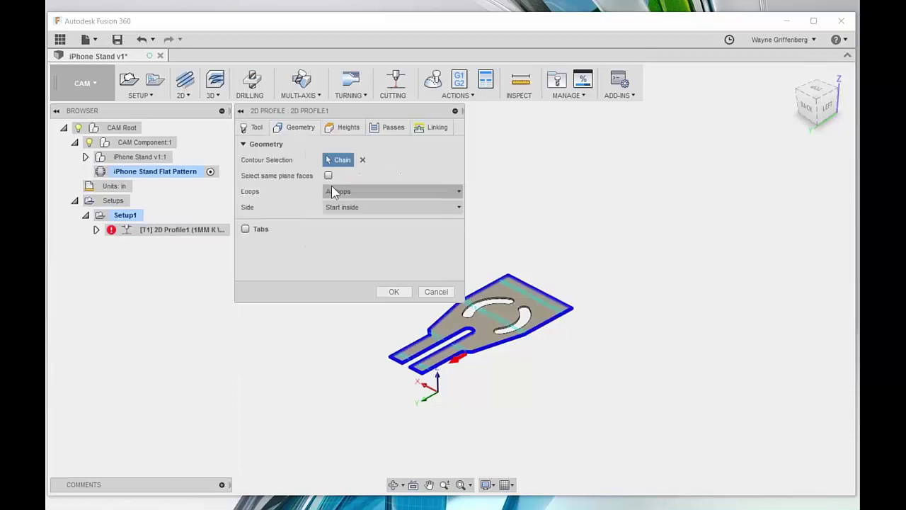
{"action": "left_click", "coordinate": [363, 162]}
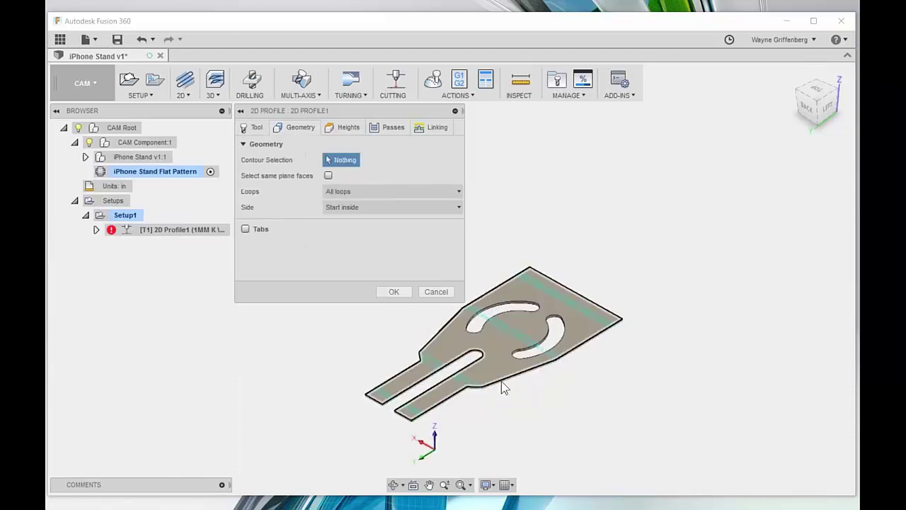
{"action": "left_click", "coordinate": [500, 382]}
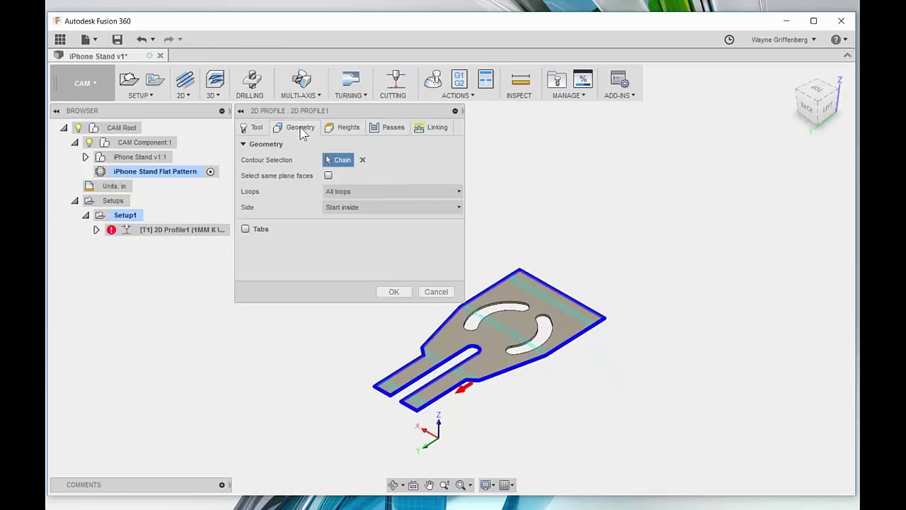
{"action": "left_click", "coordinate": [352, 128]}
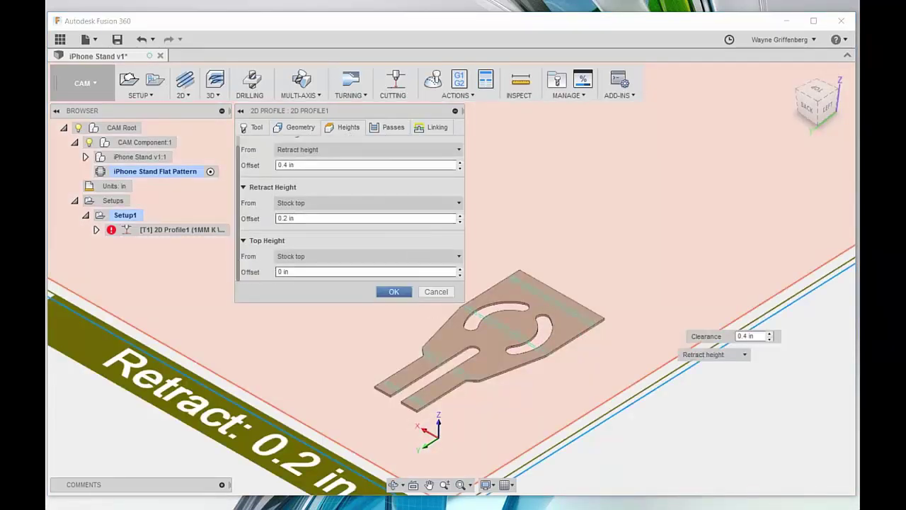
{"action": "left_click", "coordinate": [395, 292]}
{"action": "left_click", "coordinate": [499, 249]}
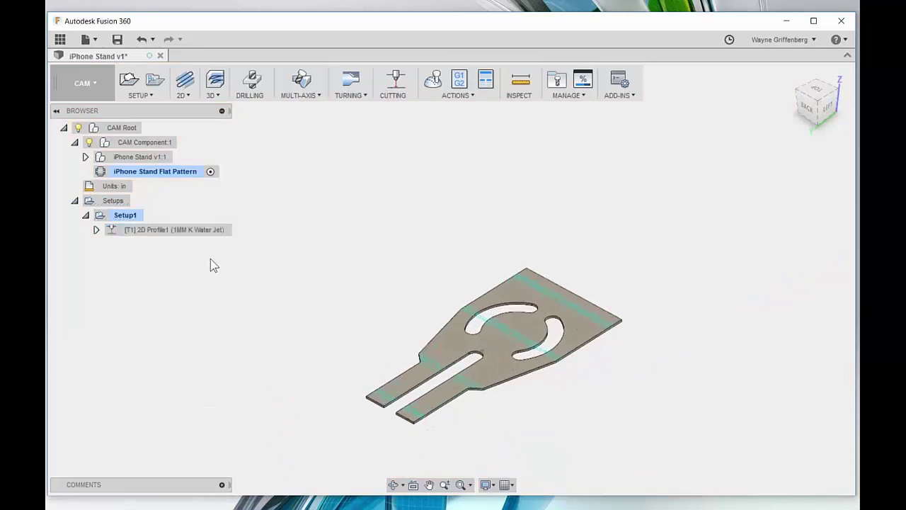
Select the 2D Profile operation under Setup1 to inspect its regenerated toolpath on the part
{"action": "left_click", "coordinate": [170, 231]}
{"action": "left_click", "coordinate": [312, 246]}
{"action": "left_click", "coordinate": [124, 233]}
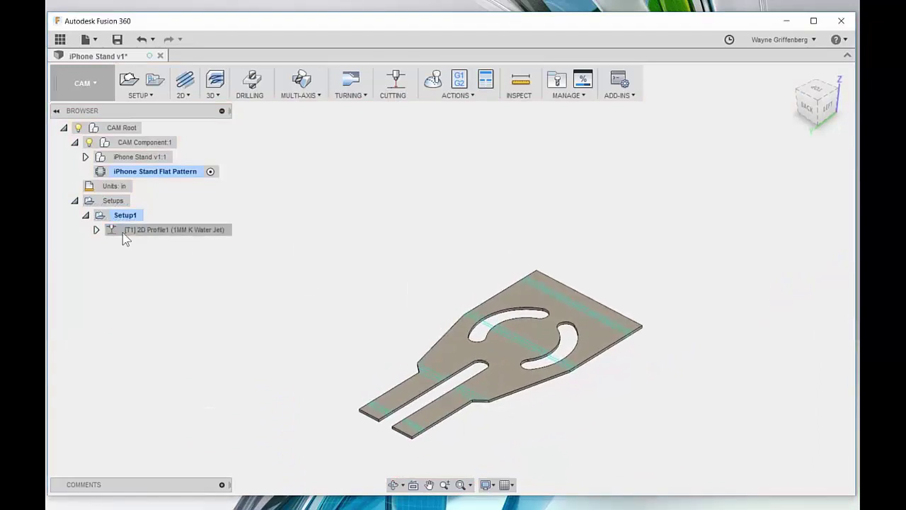
{"action": "left_click", "coordinate": [240, 247]}
{"action": "left_click", "coordinate": [180, 233]}
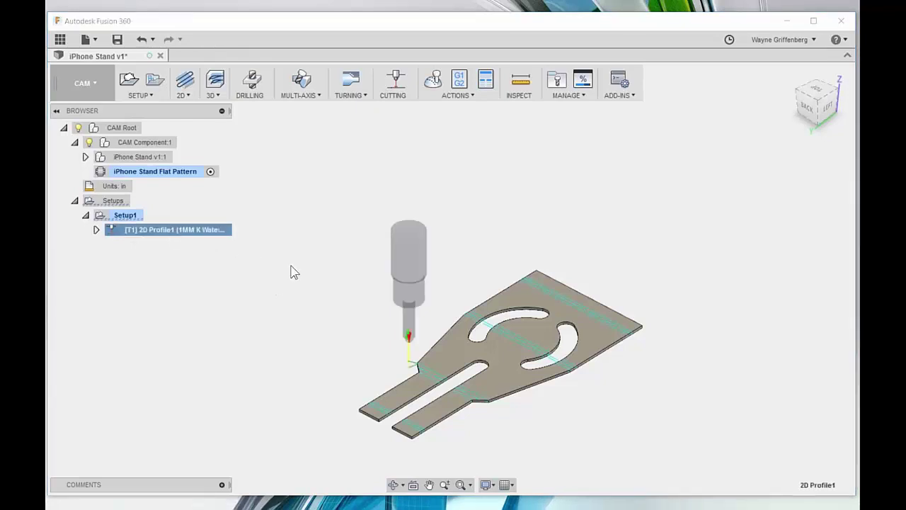
Review the 2D Profile operation's contour selection and its retract and top height settings
{"action": "right_click", "coordinate": [177, 228]}
{"action": "left_click", "coordinate": [193, 234]}
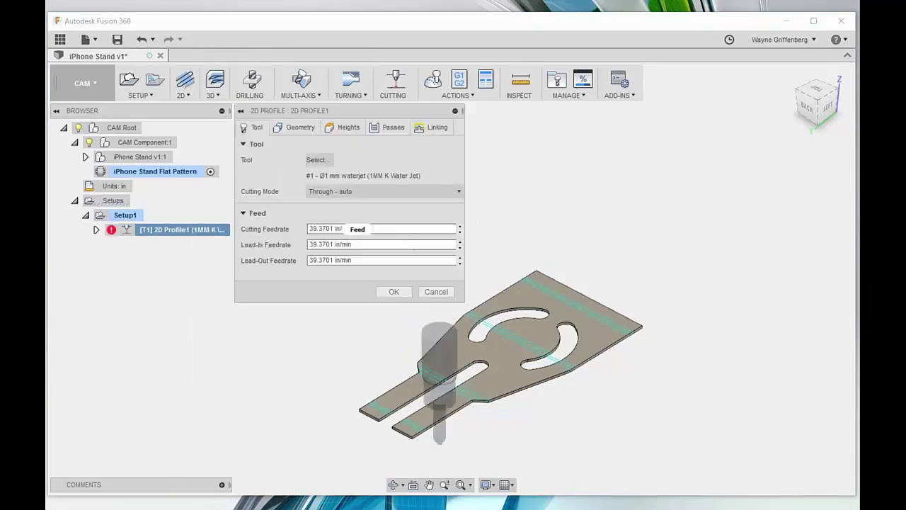
{"action": "left_click", "coordinate": [315, 128]}
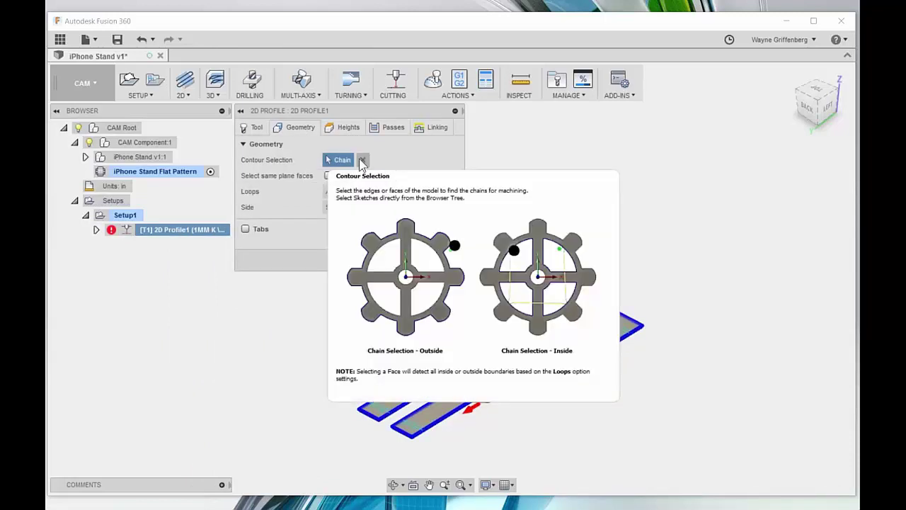
{"action": "left_click", "coordinate": [340, 129]}
{"action": "scroll", "coordinate": [439, 224], "scroll_direction": "down", "scroll_amount": 2}
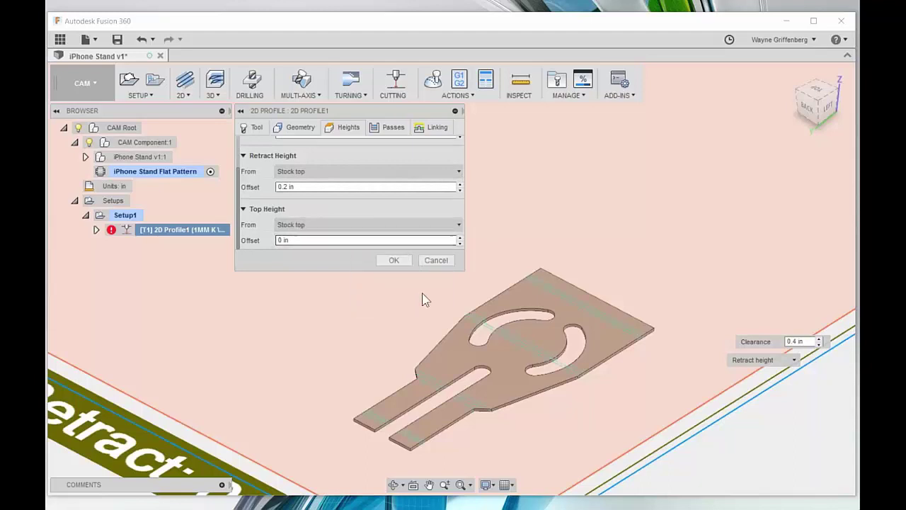
{"action": "left_click", "coordinate": [436, 261]}
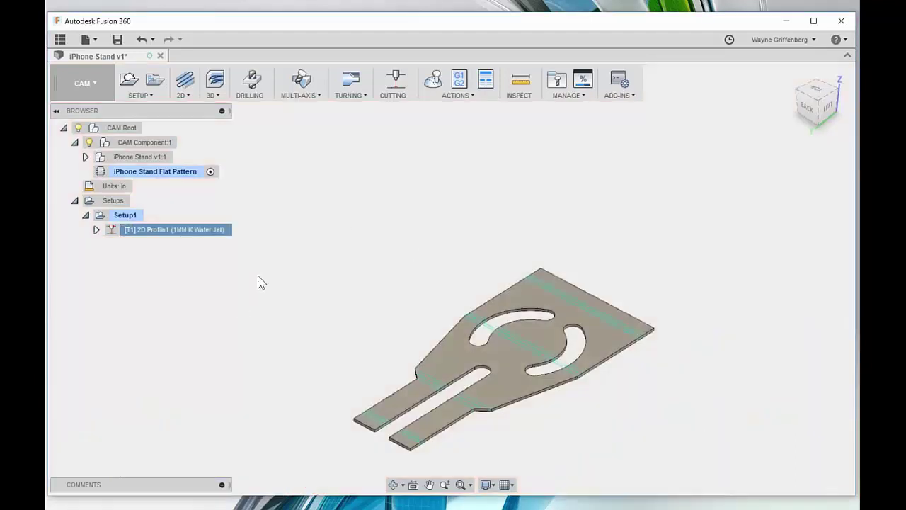
Edit the 2D Profile operation to clear its contour, select the flat pattern's outer edge chain again, and regenerate the toolpath
{"action": "right_click", "coordinate": [140, 240]}
{"action": "left_click", "coordinate": [164, 239]}
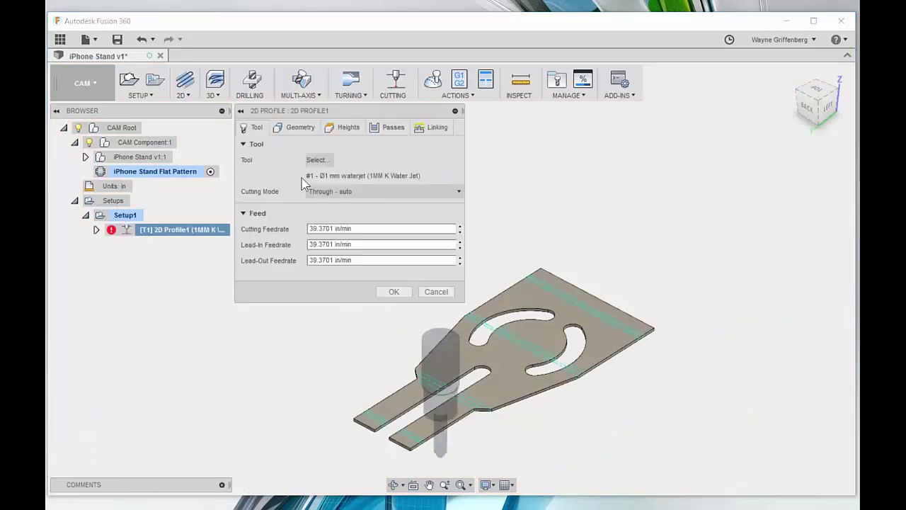
{"action": "left_click", "coordinate": [292, 130]}
{"action": "left_click", "coordinate": [361, 160]}
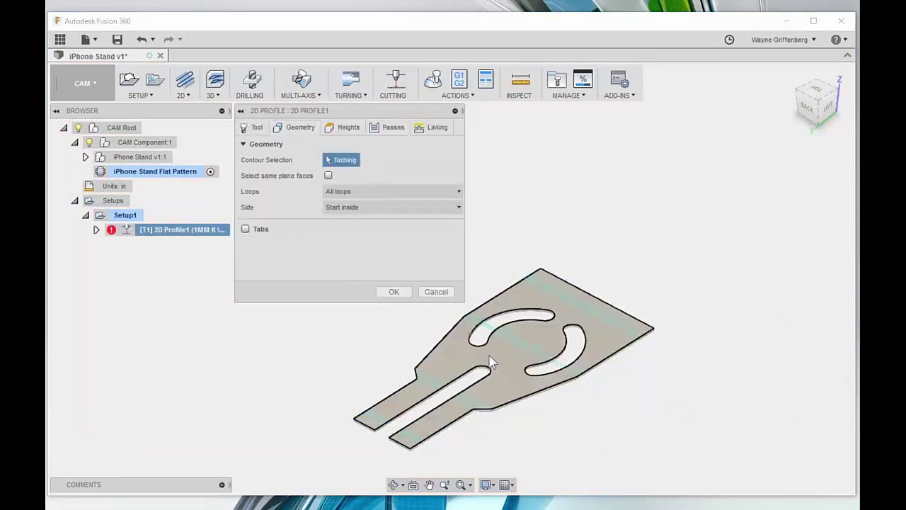
{"action": "scroll", "coordinate": [499, 425], "scroll_direction": "up", "scroll_amount": 2}
{"action": "left_click", "coordinate": [506, 401]}
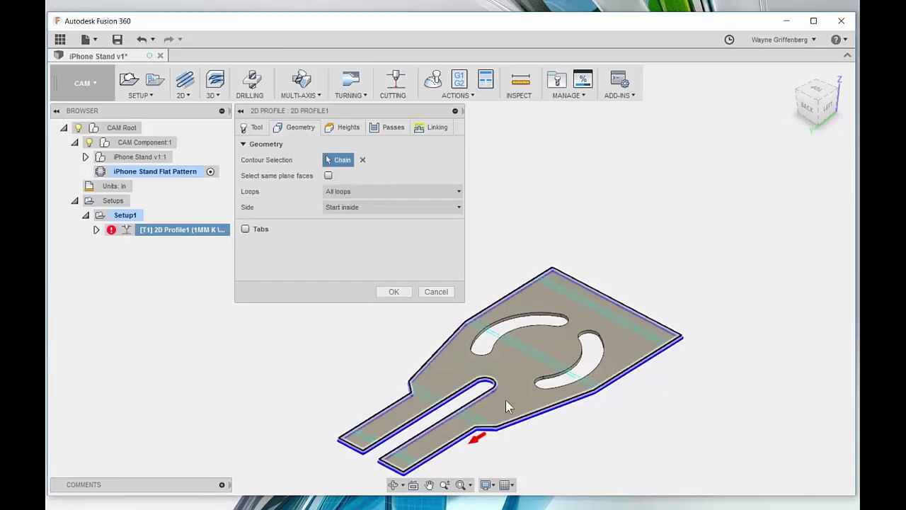
{"action": "left_click", "coordinate": [399, 292]}
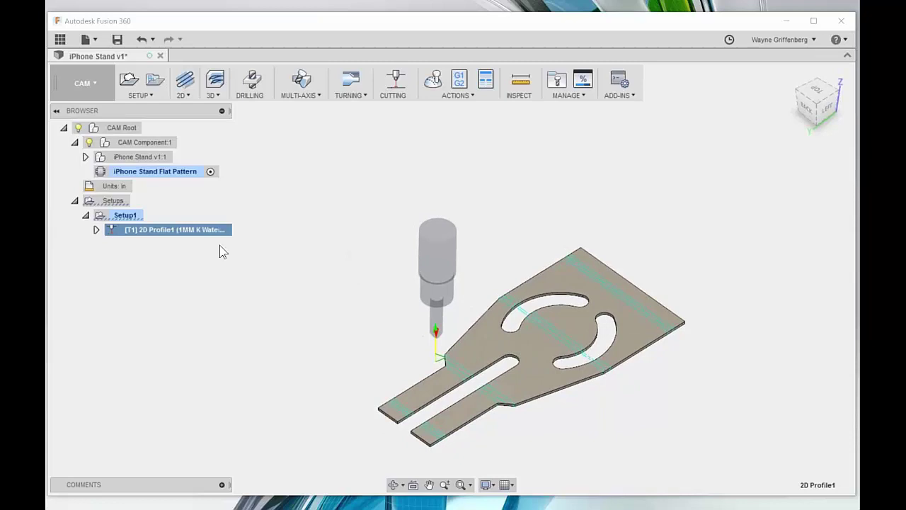
Edit the 2D Profile operation, try both curved slots as added contours, clear the selection, and use the flat pattern's top face instead
{"action": "right_click", "coordinate": [162, 234]}
{"action": "left_click", "coordinate": [195, 238]}
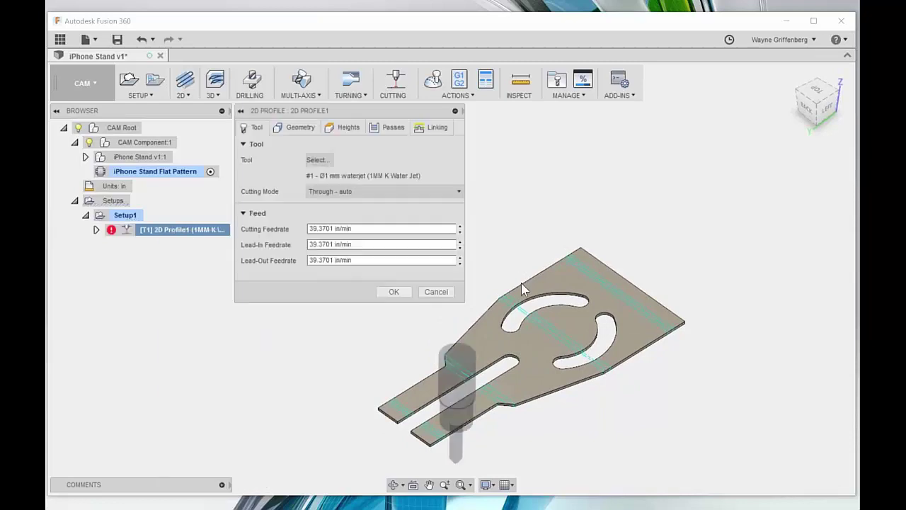
{"action": "left_click", "coordinate": [540, 303]}
{"action": "left_click", "coordinate": [607, 346]}
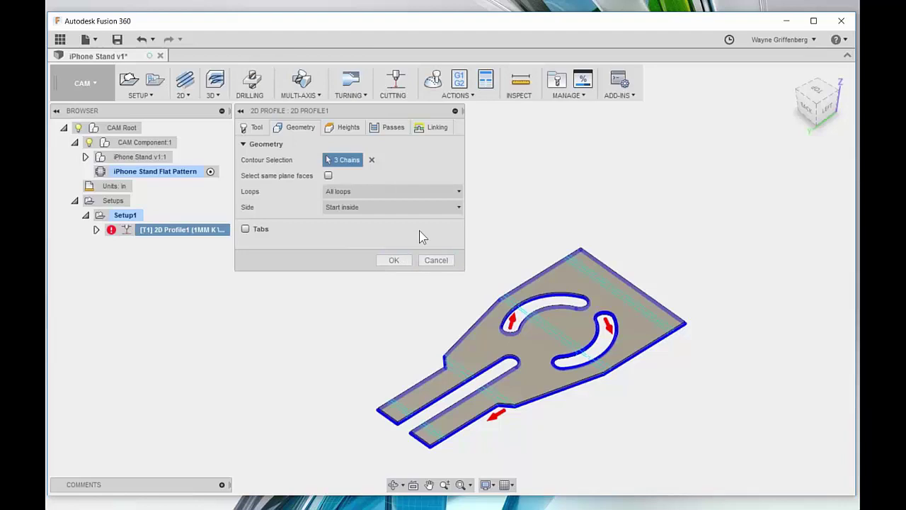
{"action": "left_click", "coordinate": [372, 160]}
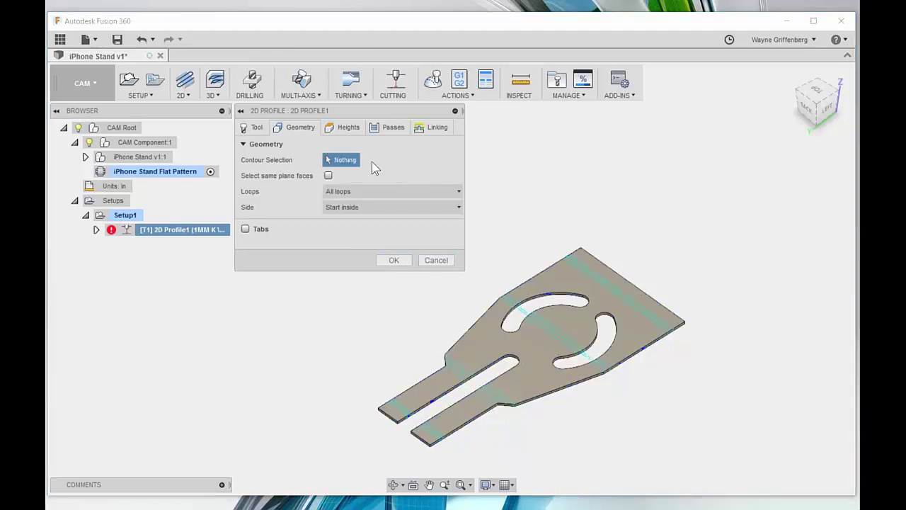
{"action": "left_click", "coordinate": [585, 295]}
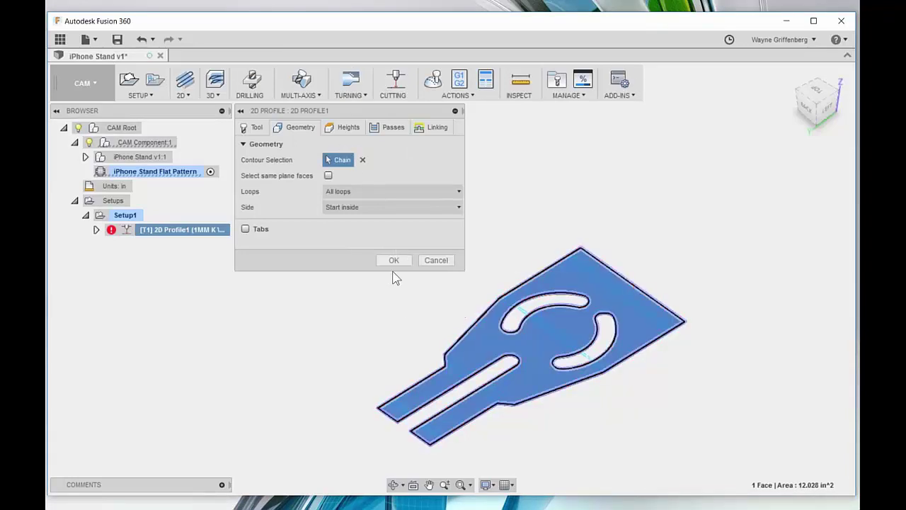
{"action": "key", "text": "Return"}
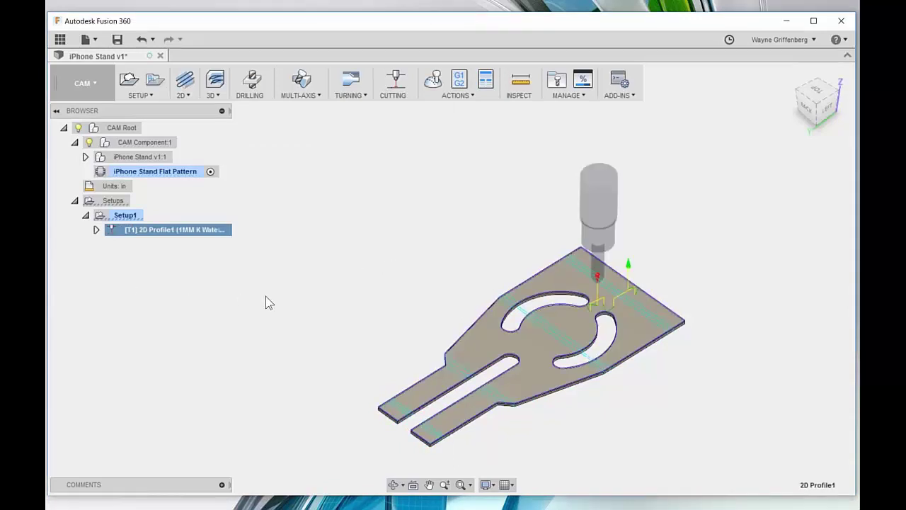
Set the 2D Profile operation's side option to Start outside, leaving same plane face selection off, and regenerate the toolpath
{"action": "scroll", "coordinate": [489, 307], "scroll_direction": "up", "scroll_amount": 1}
{"action": "middle_click_drag", "start_coordinate": [567, 311], "coordinate": [234, 248], "text": "shift"}
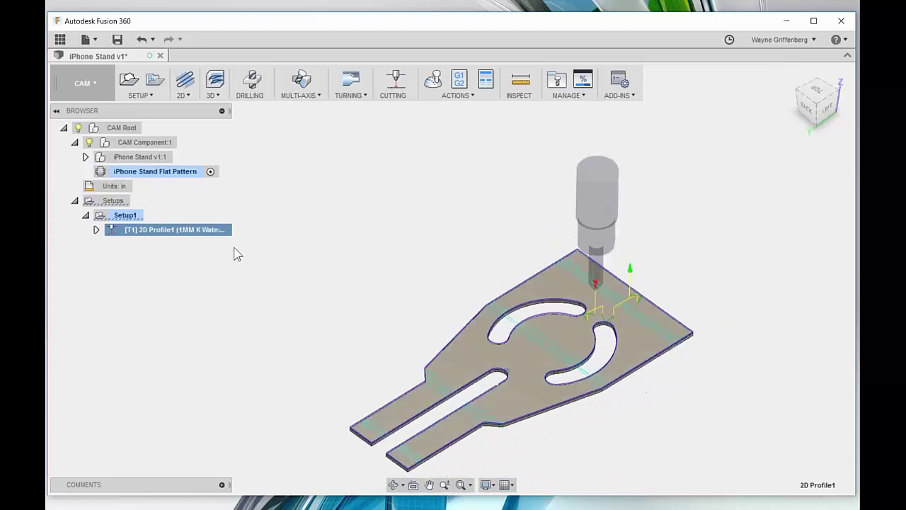
{"action": "right_click", "coordinate": [186, 232]}
{"action": "left_click", "coordinate": [191, 239]}
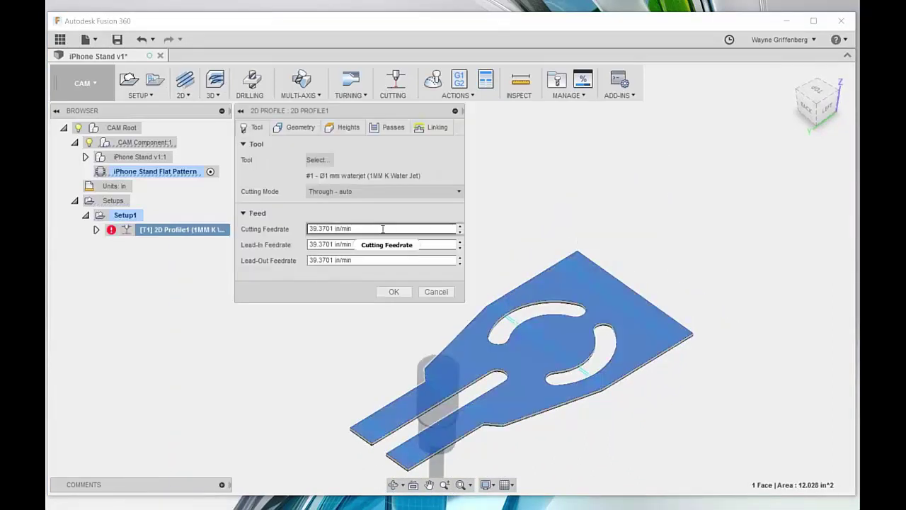
{"action": "left_click", "coordinate": [299, 129]}
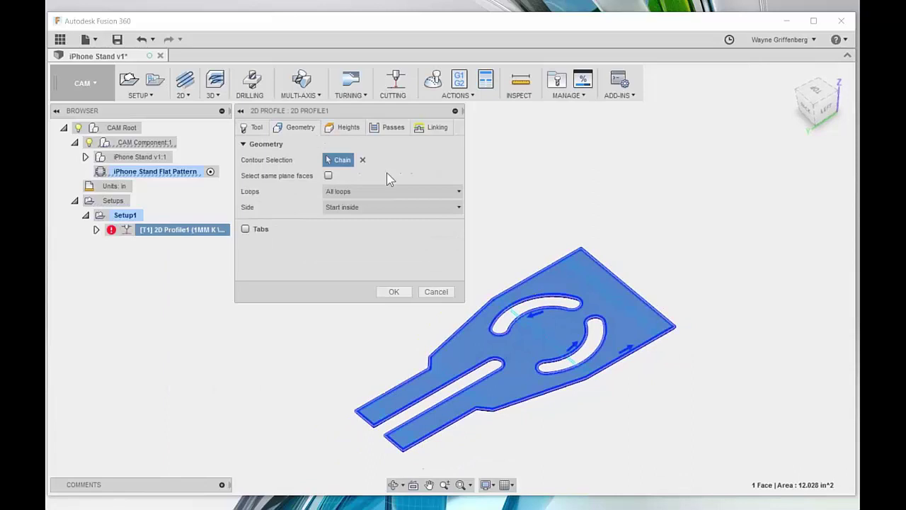
{"action": "left_click", "coordinate": [329, 175]}
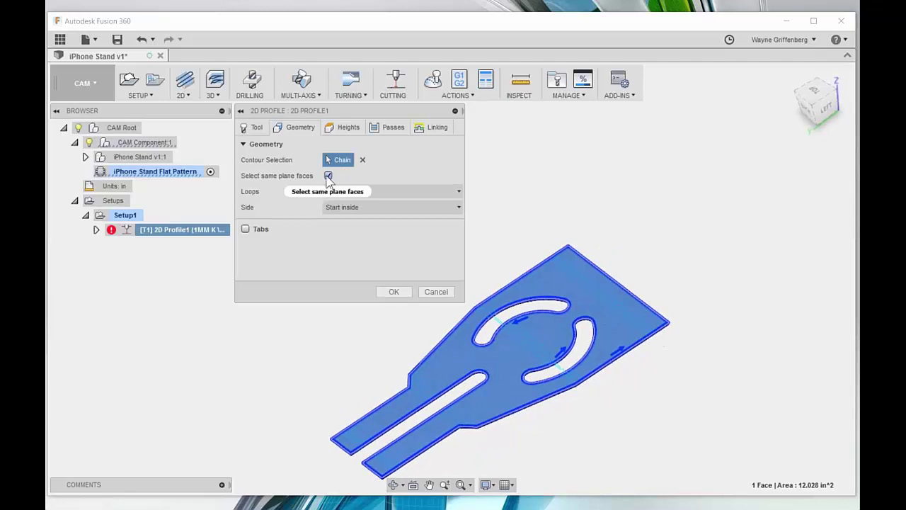
{"action": "left_click", "coordinate": [329, 175]}
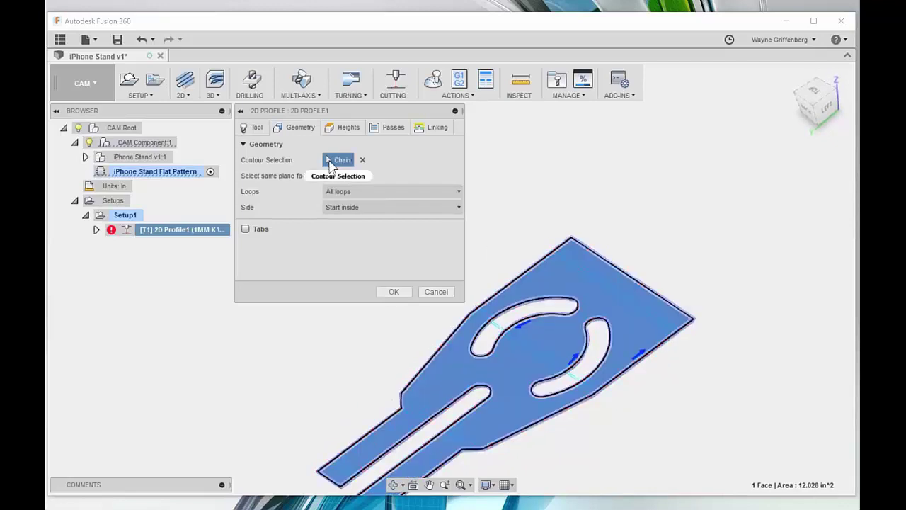
{"action": "left_click", "coordinate": [353, 207]}
{"action": "left_click", "coordinate": [358, 222]}
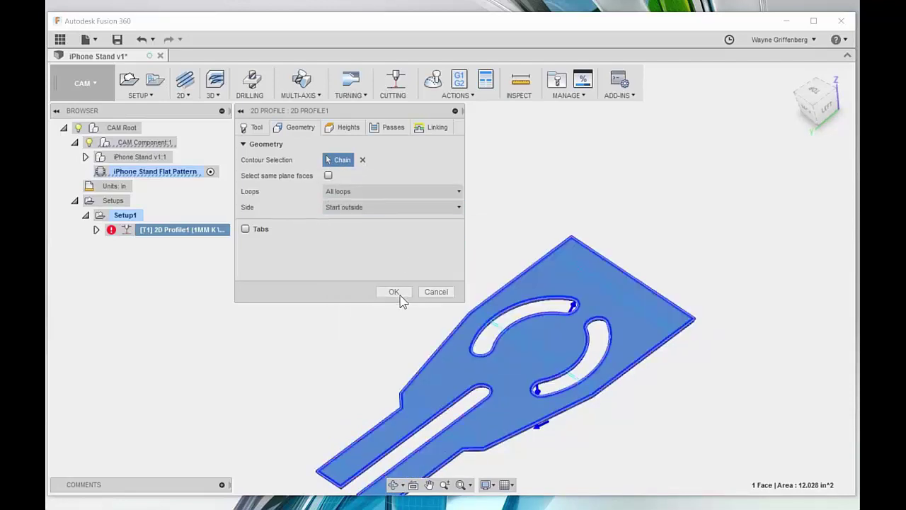
{"action": "left_click", "coordinate": [397, 289]}
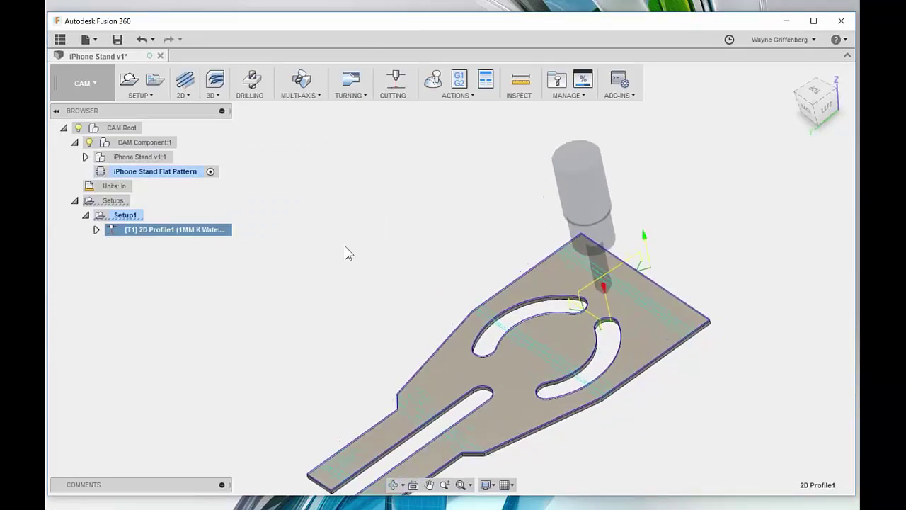
Play the 2D Profile toolpath simulation on the sheet stock, and close the simulation
{"action": "scroll", "coordinate": [326, 251], "scroll_direction": "down", "scroll_amount": 3}
{"action": "scroll", "coordinate": [354, 285], "scroll_direction": "up", "scroll_amount": 2}
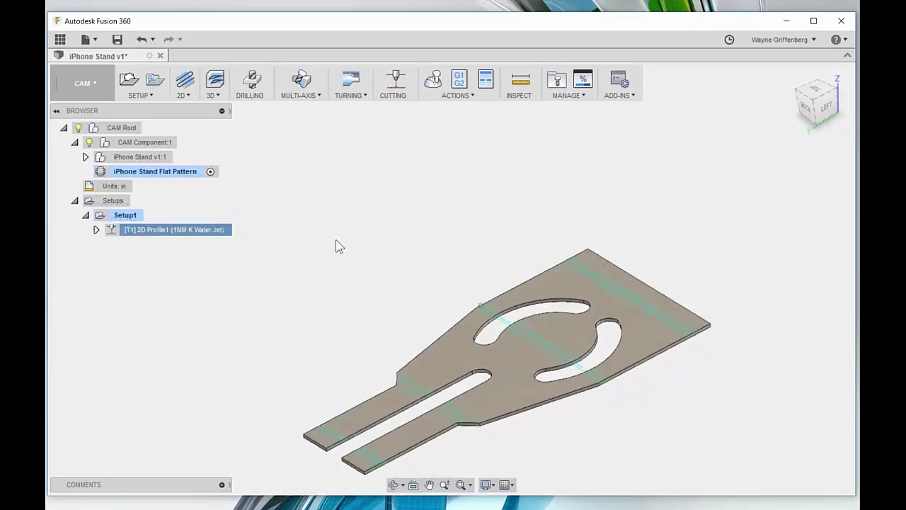
{"action": "left_click", "coordinate": [444, 84]}
{"action": "left_click", "coordinate": [463, 277]}
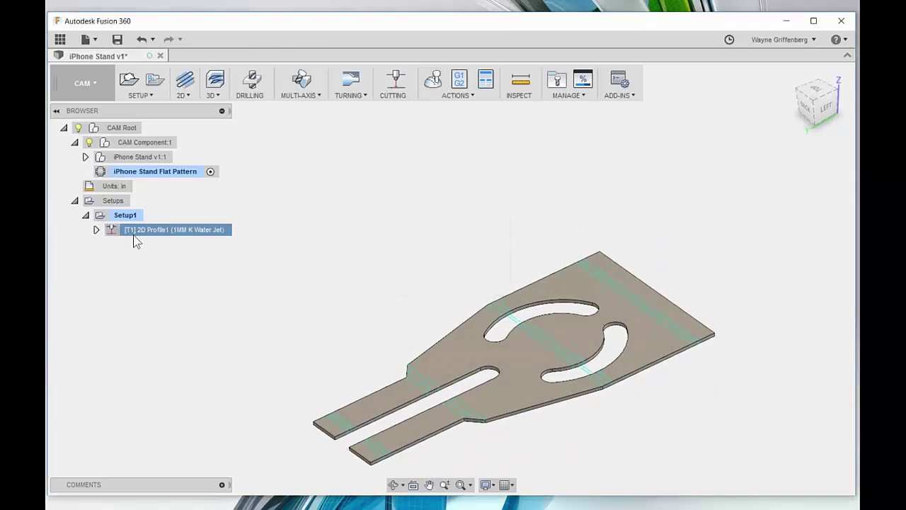
{"action": "left_click", "coordinate": [129, 233]}
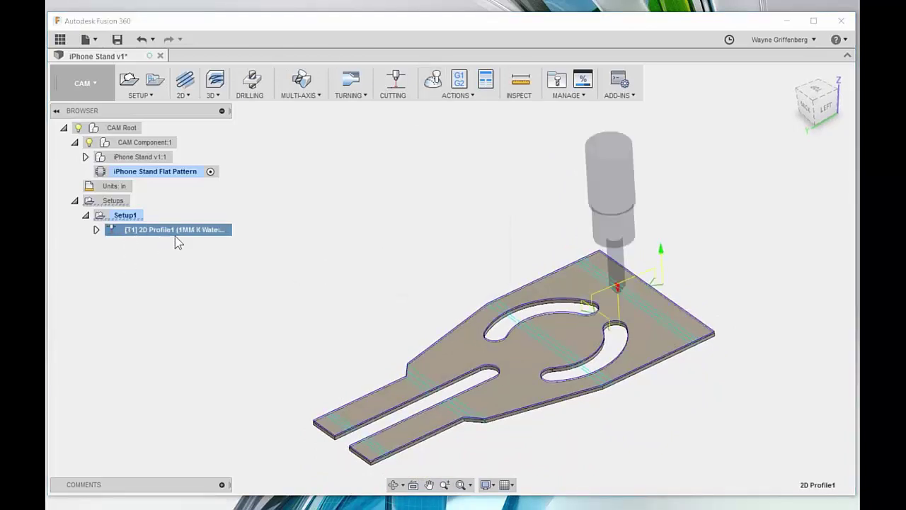
{"action": "left_click", "coordinate": [432, 82]}
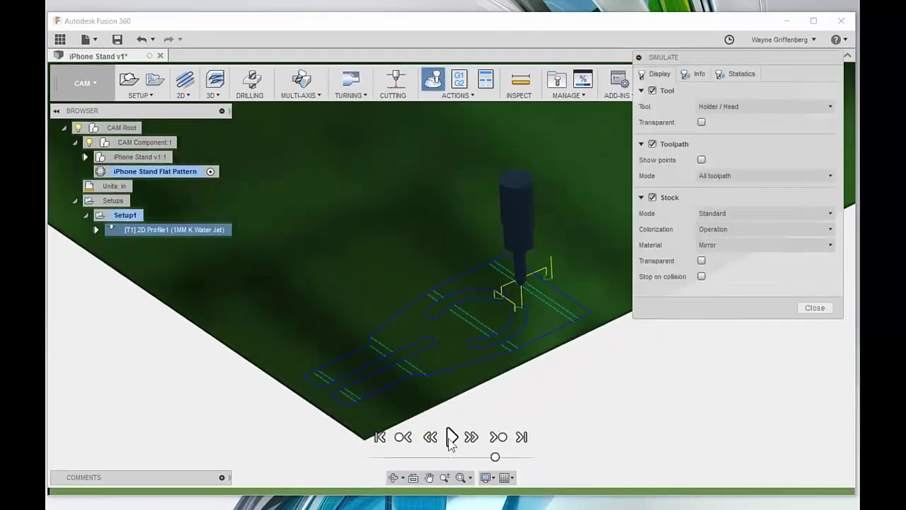
{"action": "left_click", "coordinate": [451, 437]}
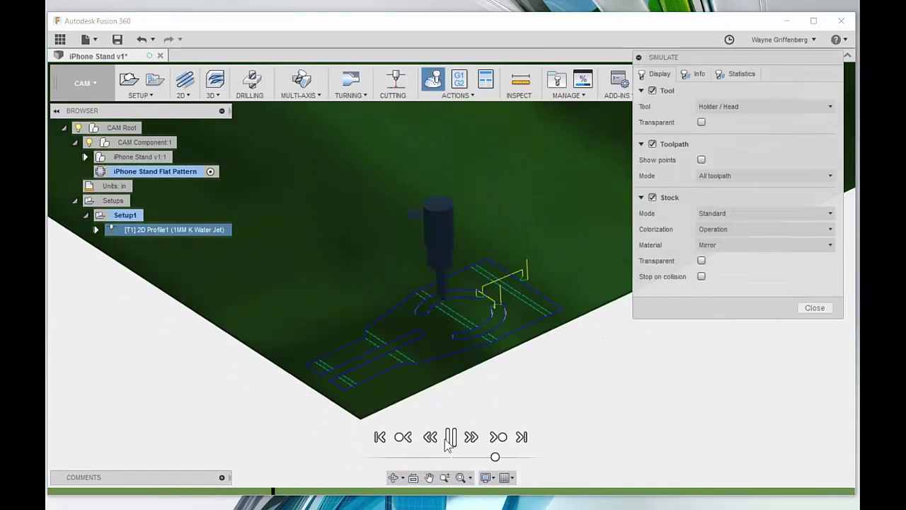
{"action": "scroll", "coordinate": [554, 347], "scroll_direction": "down", "scroll_amount": 4}
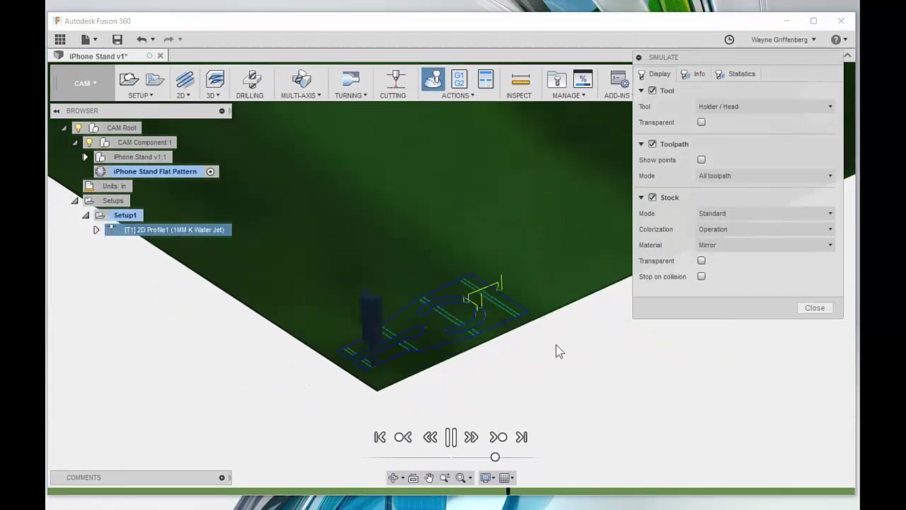
{"action": "scroll", "coordinate": [576, 347], "scroll_direction": "down", "scroll_amount": 2}
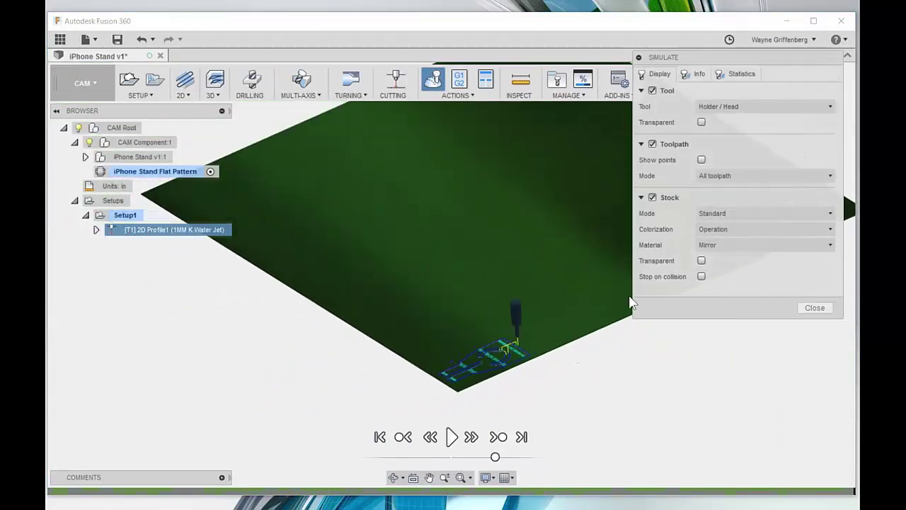
{"action": "left_click", "coordinate": [807, 307]}
Create a linear pattern of the 2D Profile operation, using the short end edge of the stand's leg as direction 1
{"action": "left_click", "coordinate": [162, 260]}
{"action": "left_click", "coordinate": [132, 230]}
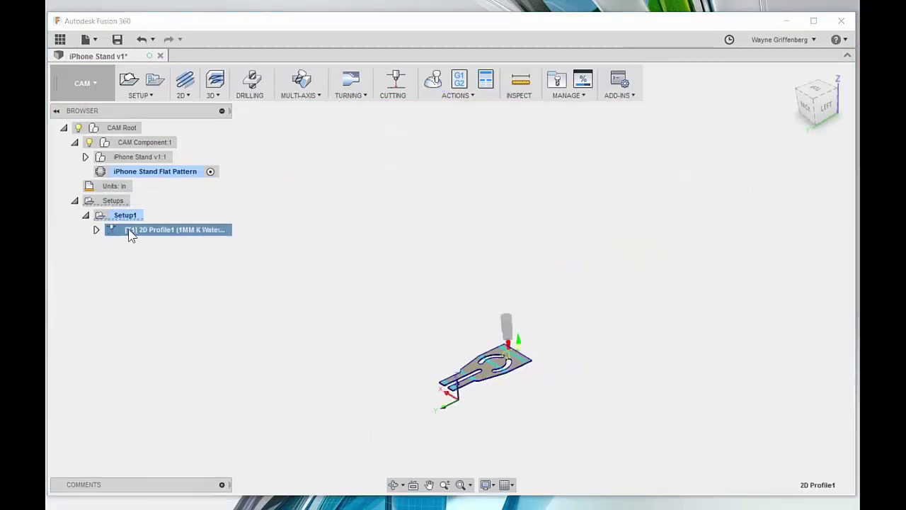
{"action": "left_click", "coordinate": [166, 83]}
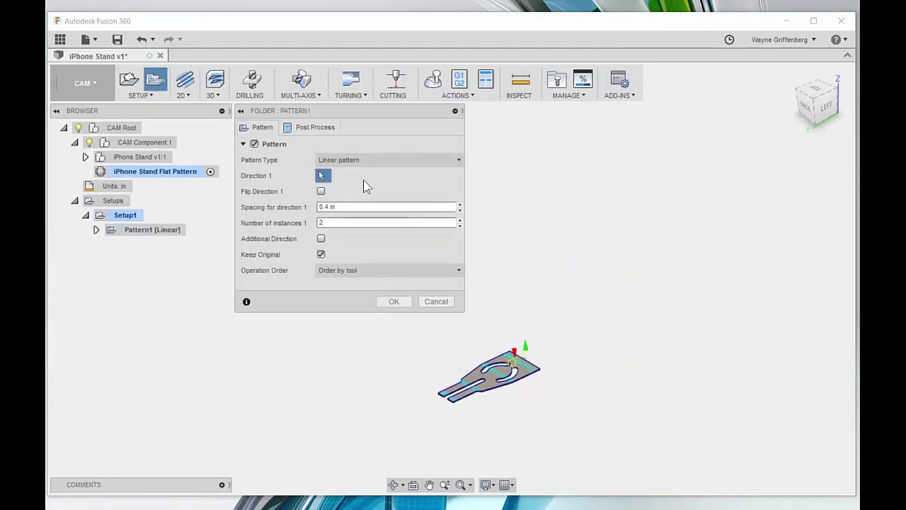
{"action": "left_click", "coordinate": [354, 161]}
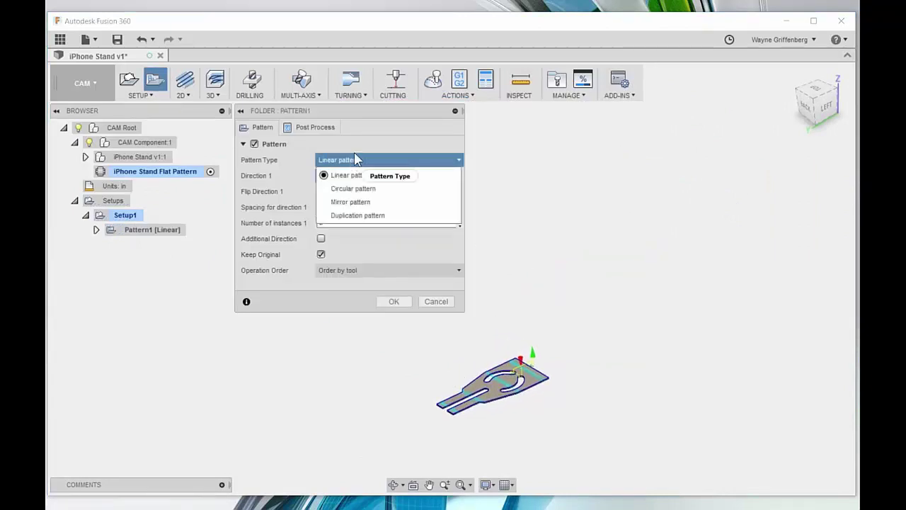
{"action": "left_click", "coordinate": [356, 159]}
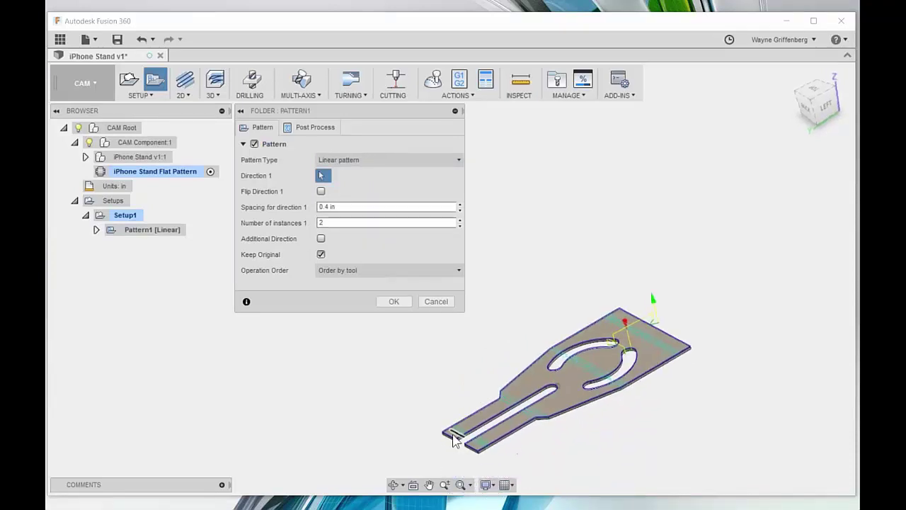
{"action": "left_click", "coordinate": [453, 435]}
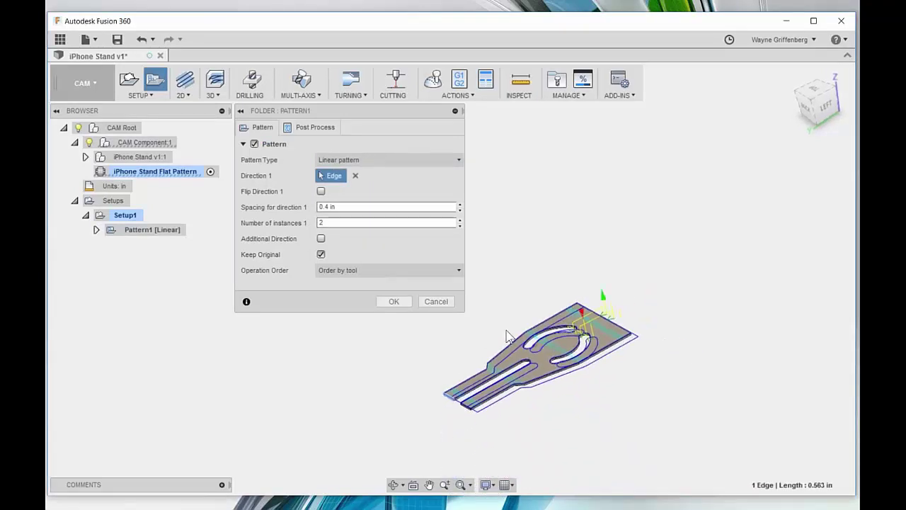
Flip the pattern's first direction and set it to 12 instances with a spacing of 3.25 in
{"action": "left_click", "coordinate": [321, 191]}
{"action": "double_click", "coordinate": [353, 206]}
{"action": "type", "text": "3"}
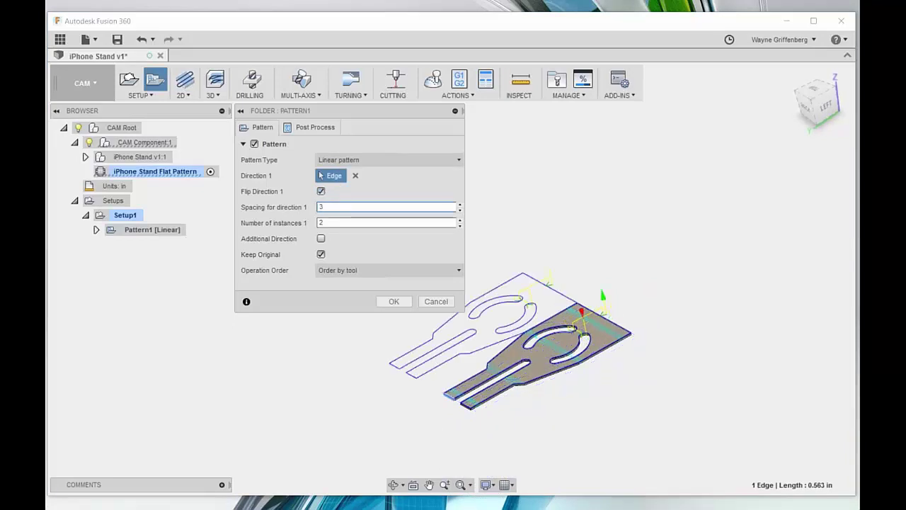
{"action": "type", "text": ".25"}
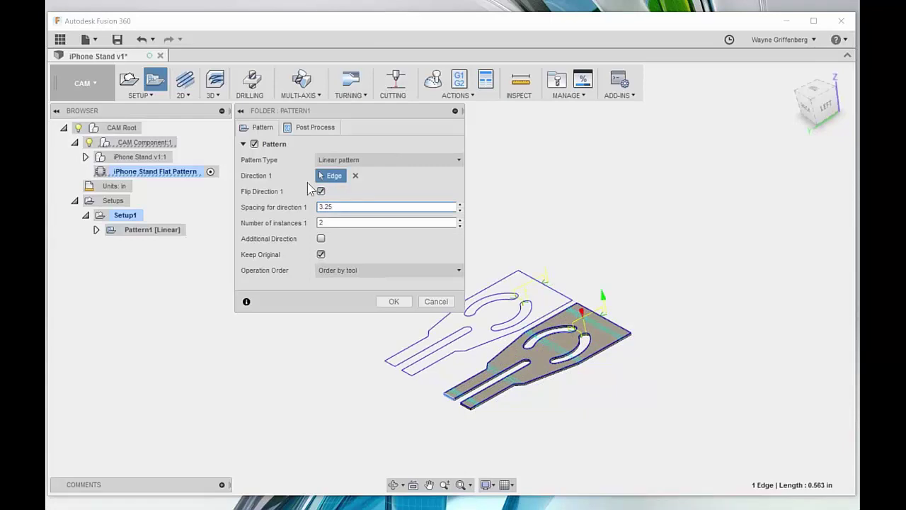
{"action": "double_click", "coordinate": [320, 223]}
{"action": "type", "text": "12"}
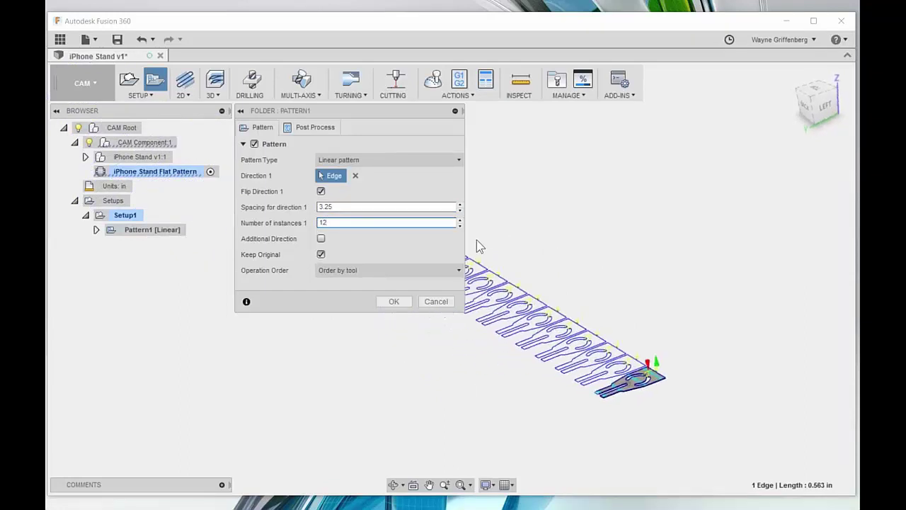
Add a second direction to the pattern along the part's lengthwise edge, with a spacing of 8 in
{"action": "left_click", "coordinate": [321, 239]}
{"action": "scroll", "coordinate": [719, 427], "scroll_direction": "up", "scroll_amount": 5}
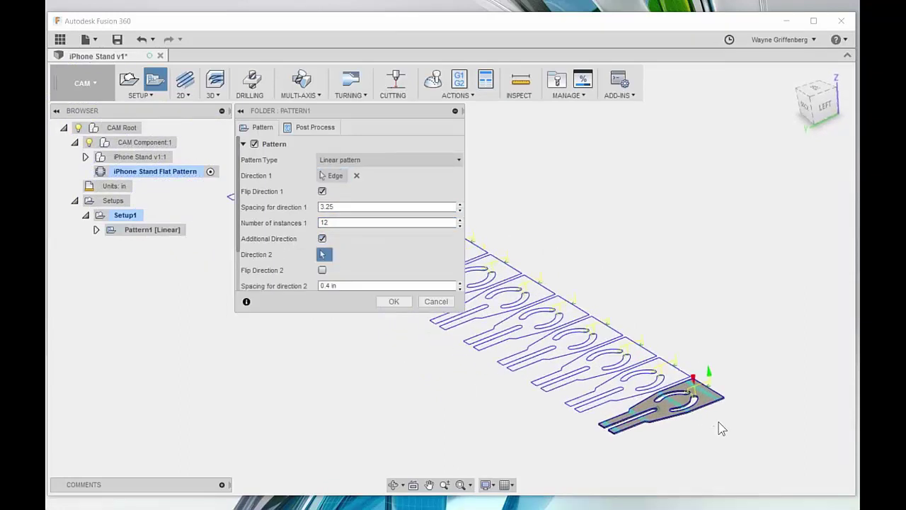
{"action": "left_click", "coordinate": [717, 425]}
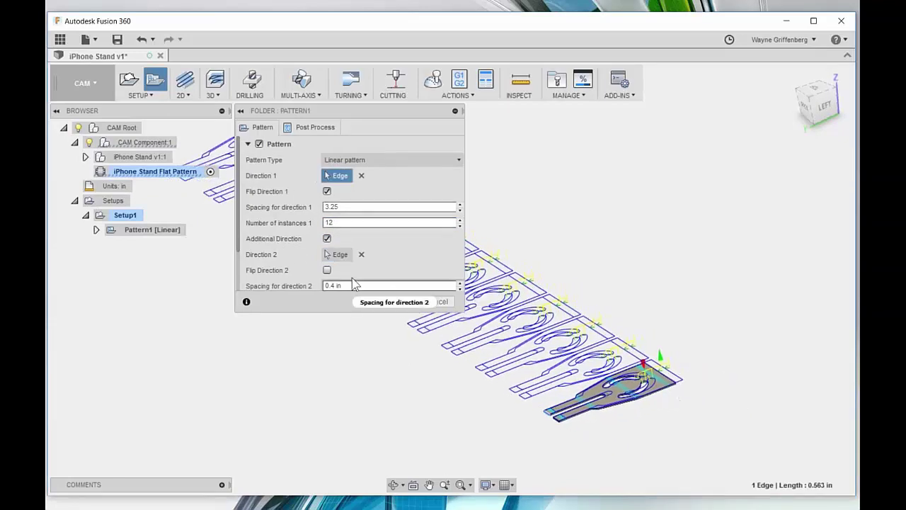
{"action": "scroll", "coordinate": [350, 287], "scroll_direction": "down", "scroll_amount": 1}
{"action": "left_click", "coordinate": [355, 250]}
{"action": "left_click_drag", "start_coordinate": [356, 249], "coordinate": [282, 249]}
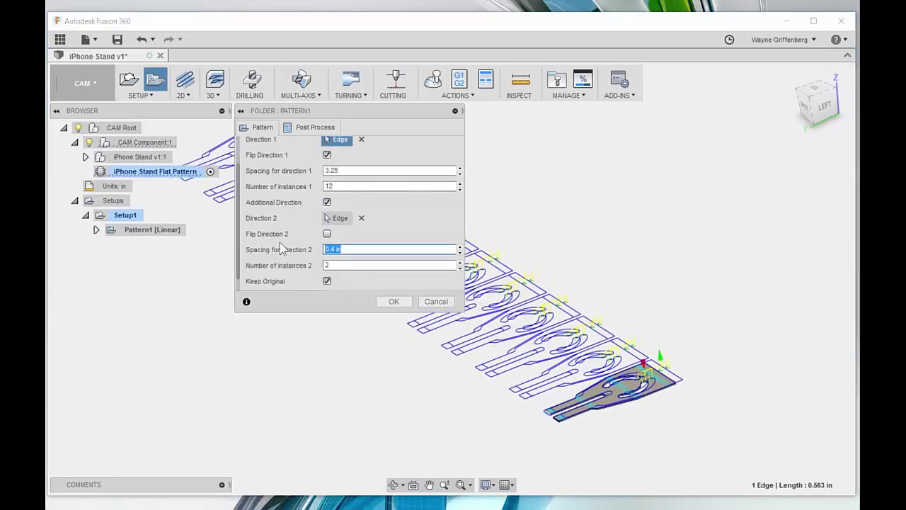
{"action": "type", "text": "8"}
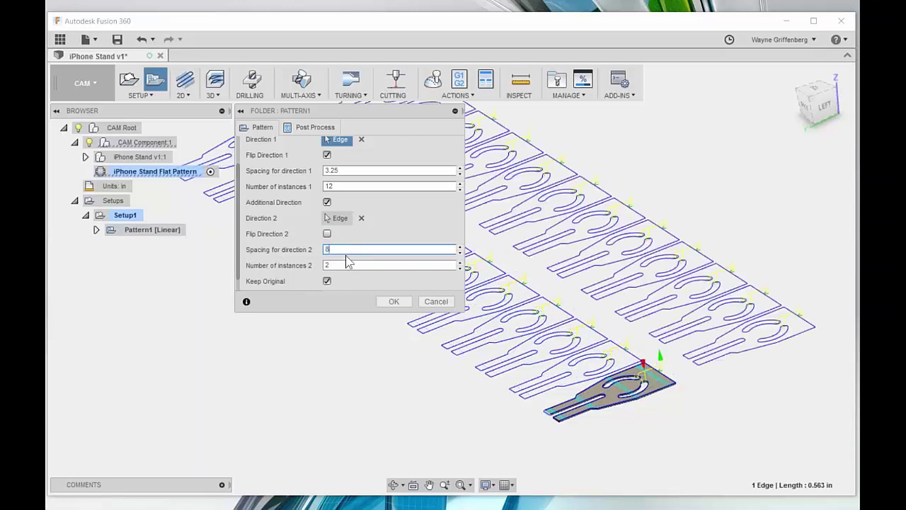
Set the pattern's spacing for direction 2 to 6.5 in
{"action": "type", "text": "7"}
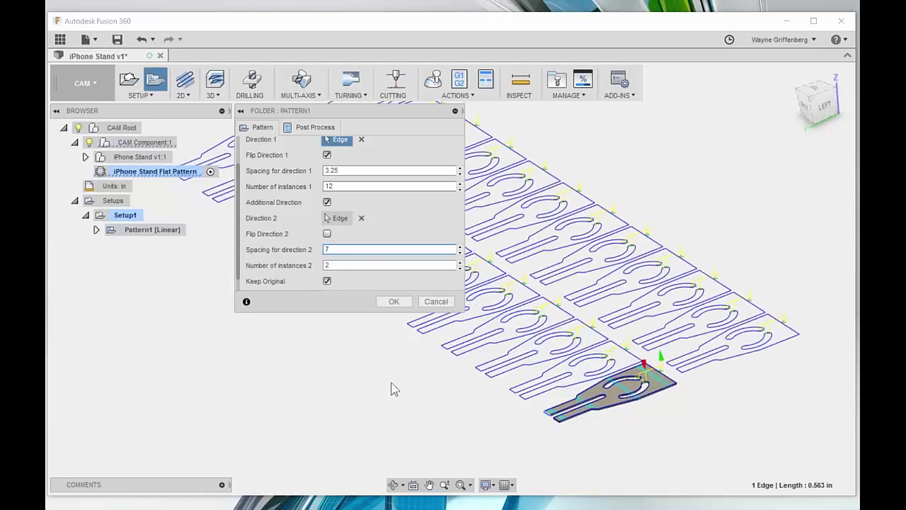
{"action": "scroll", "coordinate": [392, 389], "scroll_direction": "up", "scroll_amount": 1}
{"action": "left_click_drag", "start_coordinate": [345, 250], "coordinate": [305, 252]}
{"action": "type", "text": "6.5"}
{"action": "key", "text": "Tab"}
Set the number of instances in direction 2 to 5 and finish the linear pattern
{"action": "type", "text": "8"}
{"action": "left_click_drag", "start_coordinate": [344, 264], "coordinate": [288, 266]}
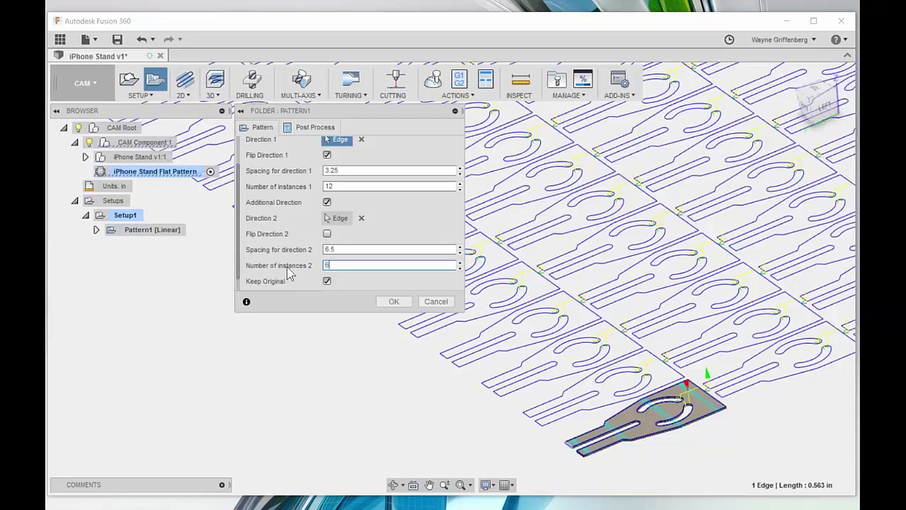
{"action": "type", "text": "6"}
{"action": "scroll", "coordinate": [476, 268], "scroll_direction": "down", "scroll_amount": 3}
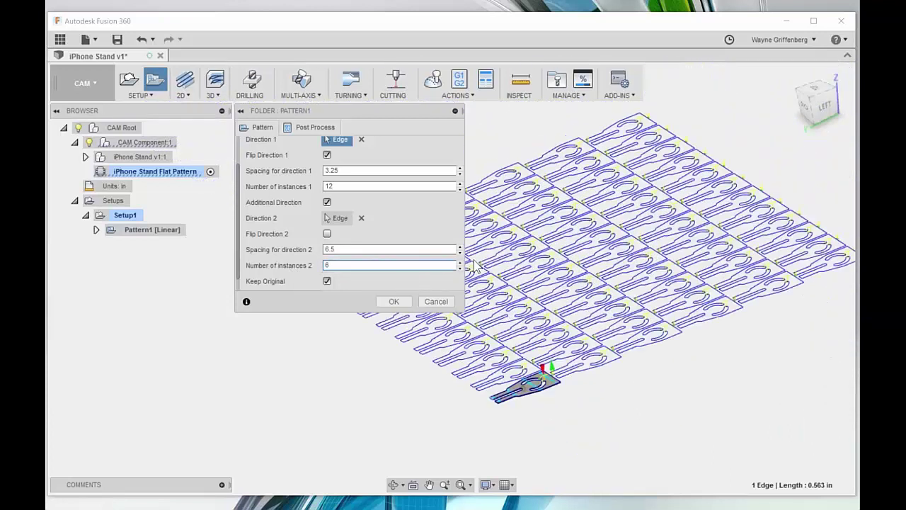
{"action": "double_click", "coordinate": [334, 265]}
{"action": "type", "text": "5"}
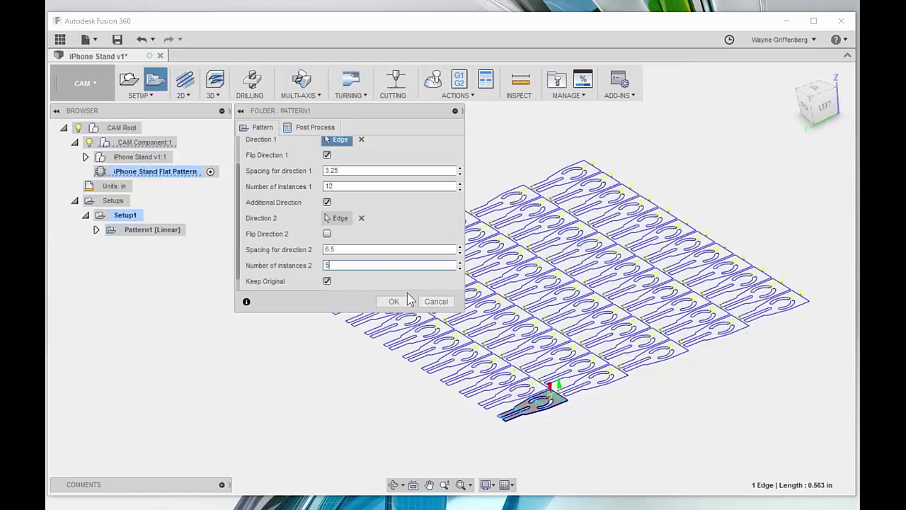
{"action": "left_click", "coordinate": [395, 302]}
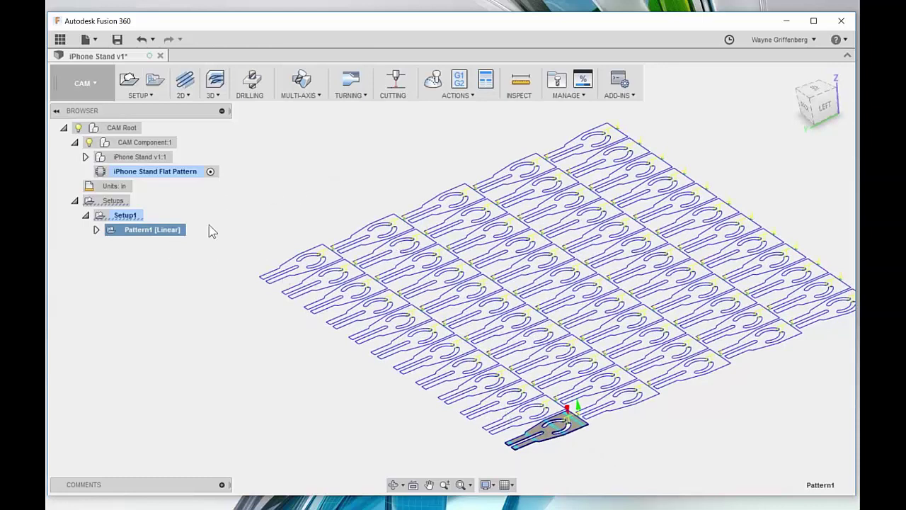
Start post processing the pattern, filter the post configurations to Cutting, and choose omax.cps - Generic OMAX Waterjet
{"action": "left_click", "coordinate": [459, 80]}
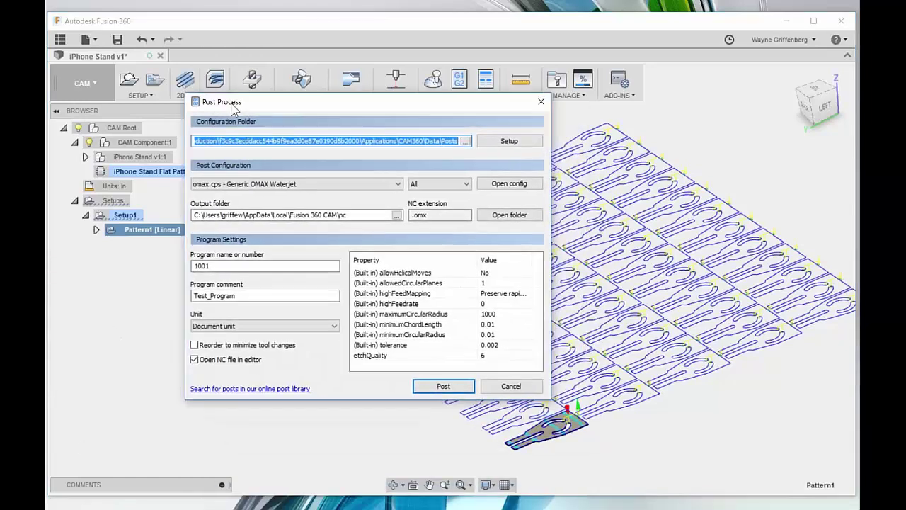
{"action": "left_click", "coordinate": [376, 179]}
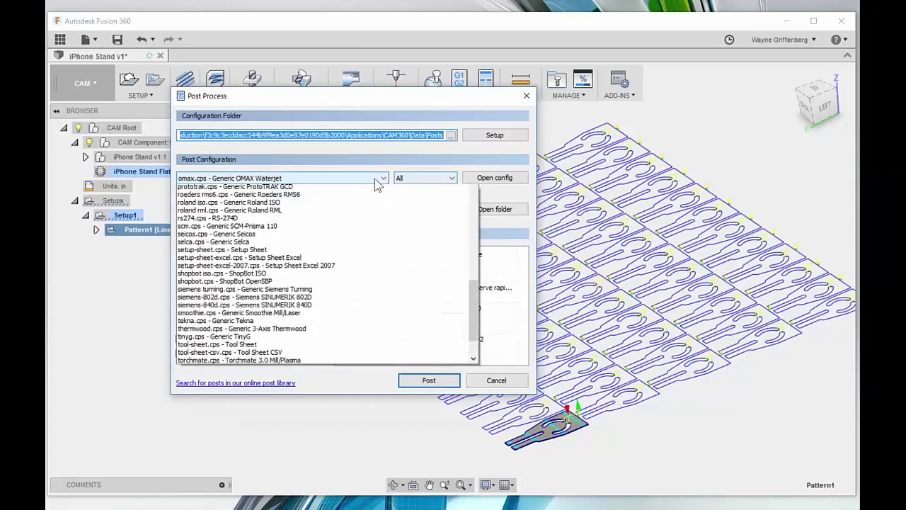
{"action": "left_click", "coordinate": [408, 163]}
{"action": "left_click", "coordinate": [428, 178]}
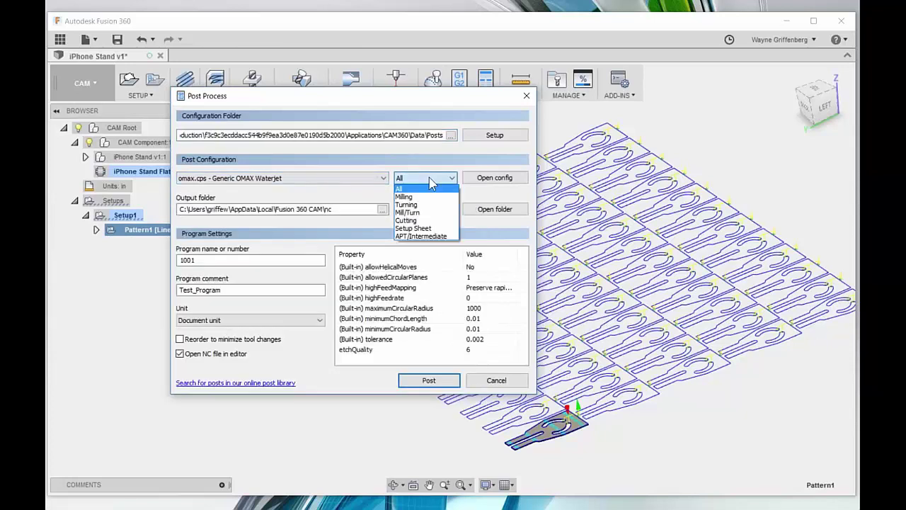
{"action": "left_click", "coordinate": [418, 215]}
{"action": "left_click", "coordinate": [289, 180]}
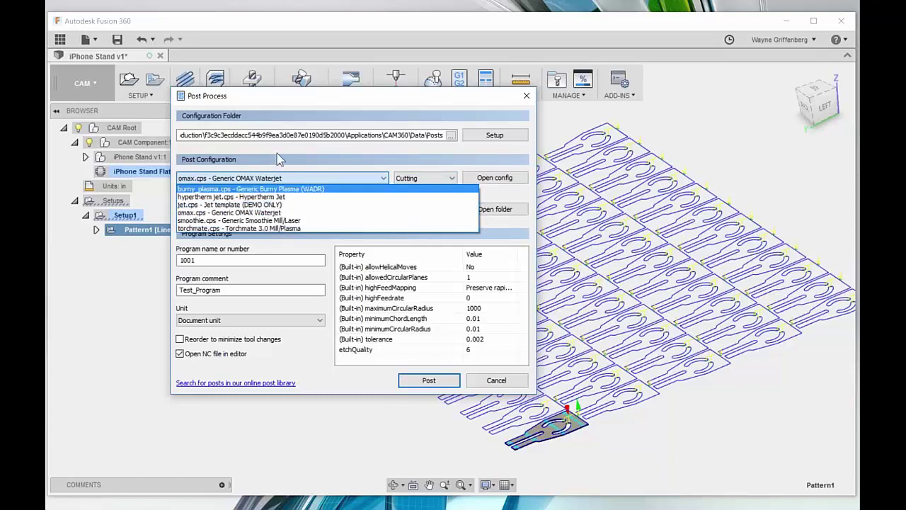
{"action": "left_click", "coordinate": [230, 389]}
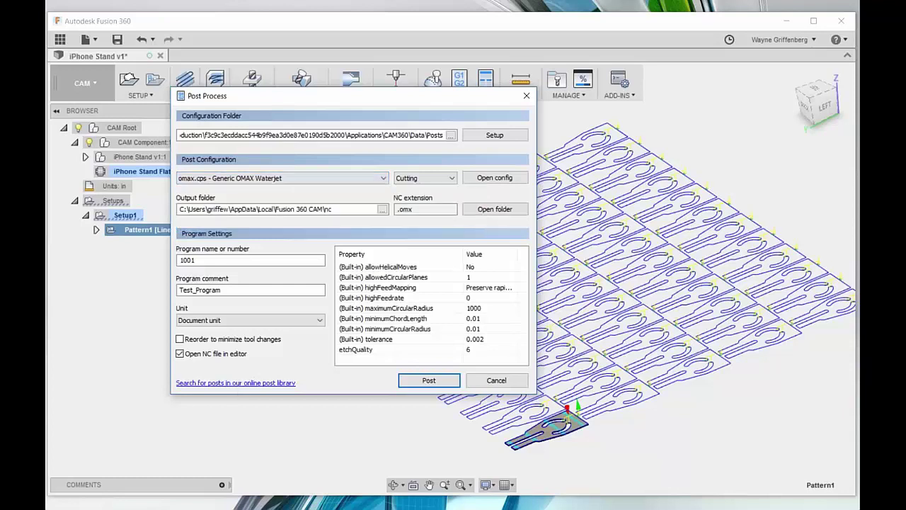
Post the program and save the output as 1001.omx, replacing the existing file
{"action": "mouse_move", "coordinate": [361, 356]}
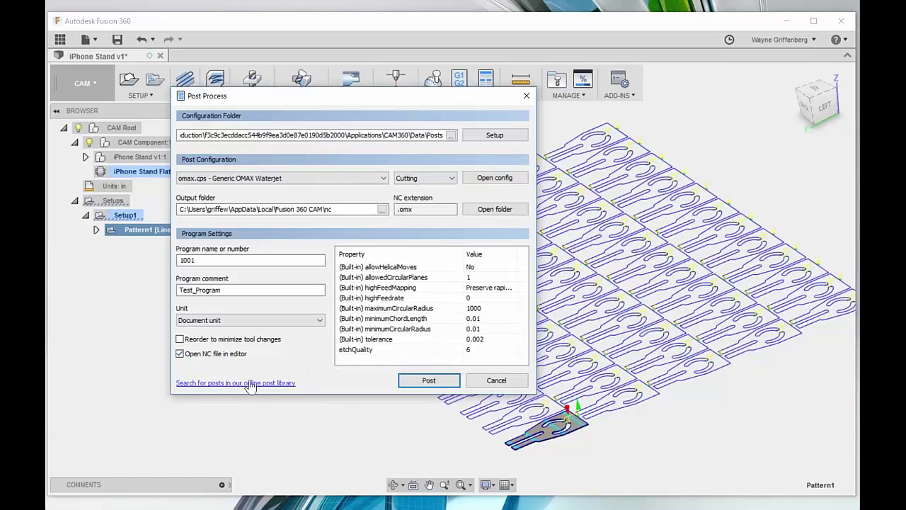
{"action": "left_click_drag", "start_coordinate": [383, 98], "coordinate": [400, 83]}
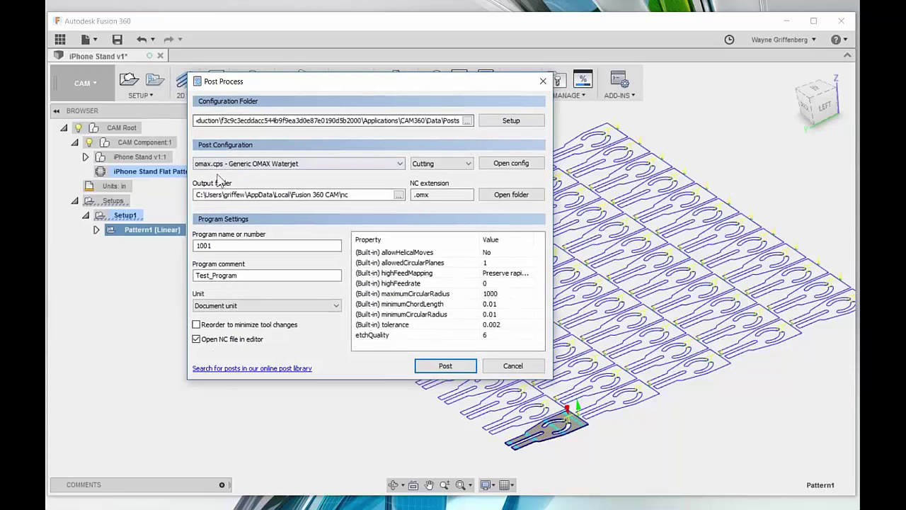
{"action": "left_click", "coordinate": [445, 367]}
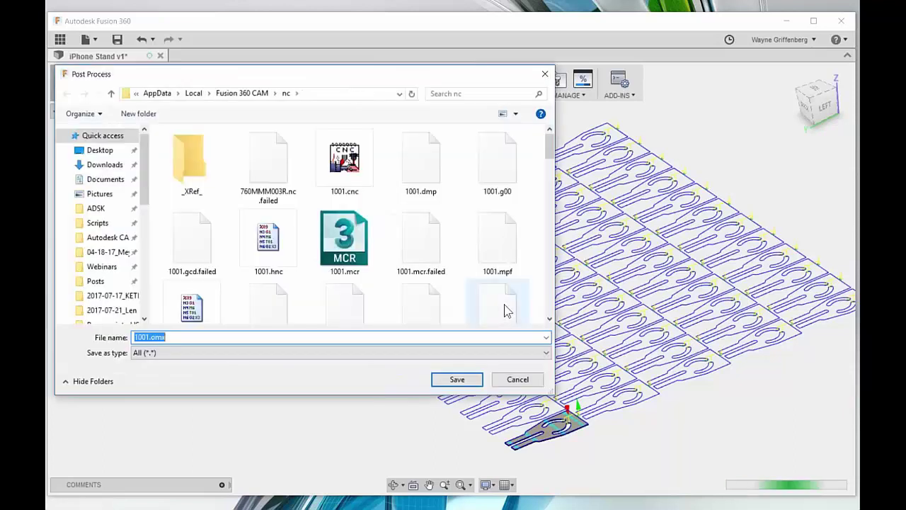
{"action": "key", "text": "Return"}
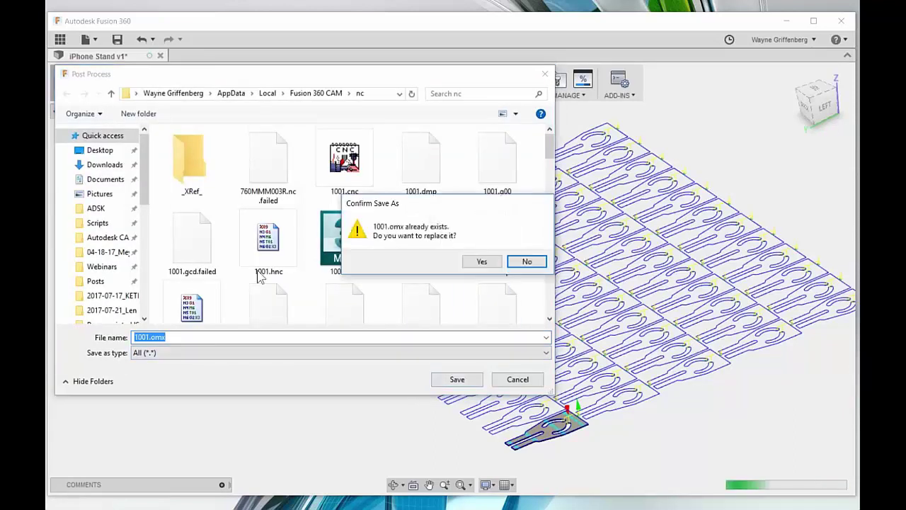
{"action": "left_click", "coordinate": [480, 261]}
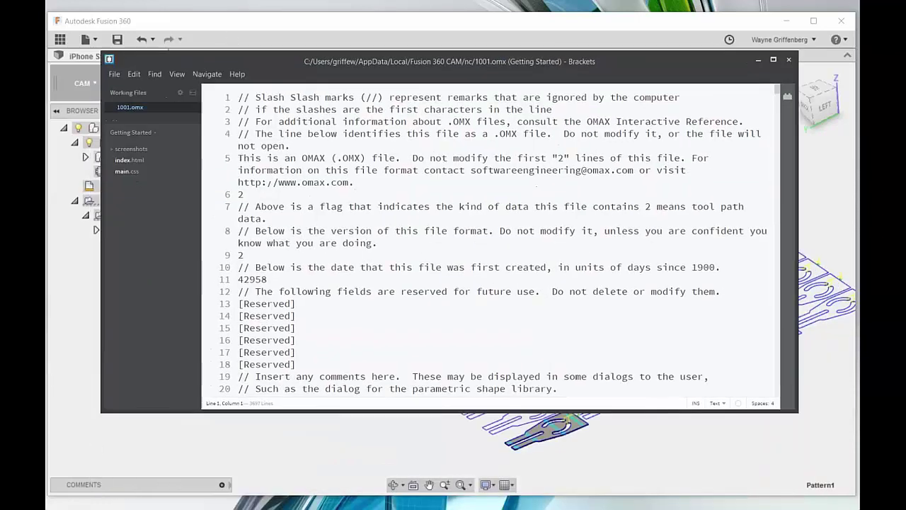
Examine the header and toolpath coordinate lines of the posted 1001.omx file, and minimize the Brackets editor
{"action": "scroll", "coordinate": [431, 291], "scroll_direction": "down", "scroll_amount": 20}
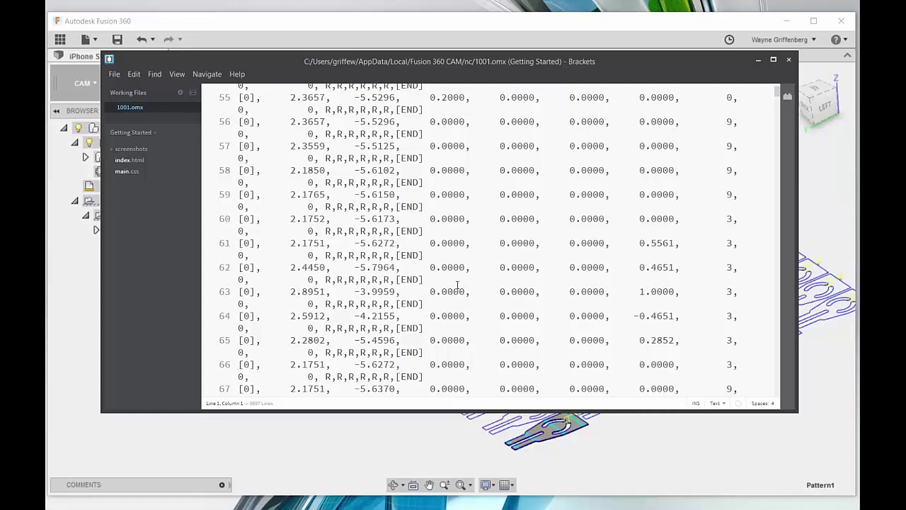
{"action": "scroll", "coordinate": [456, 262], "scroll_direction": "up", "scroll_amount": 10}
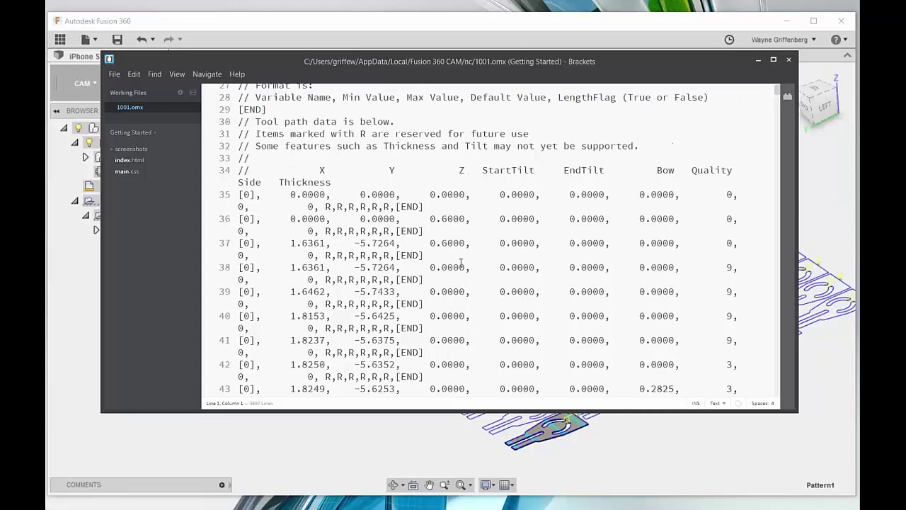
{"action": "scroll", "coordinate": [488, 267], "scroll_direction": "up", "scroll_amount": 9}
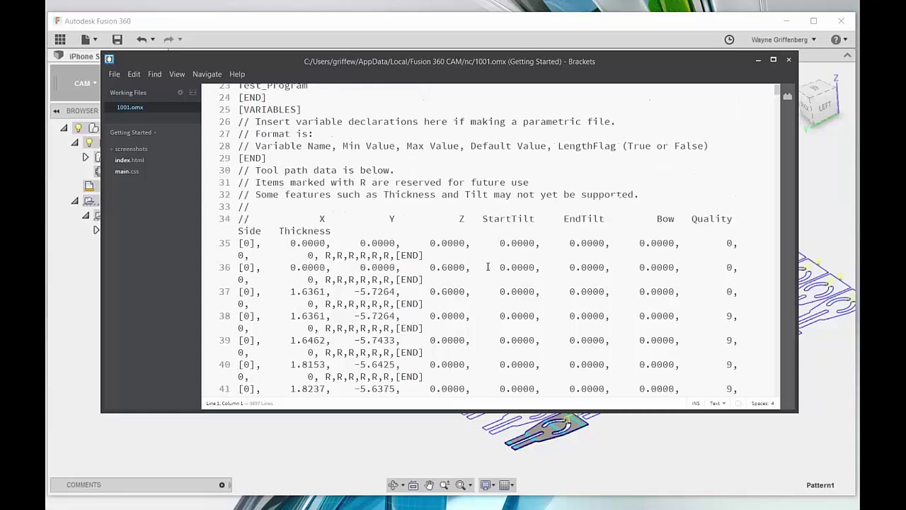
{"action": "scroll", "coordinate": [487, 267], "scroll_direction": "down", "scroll_amount": 9}
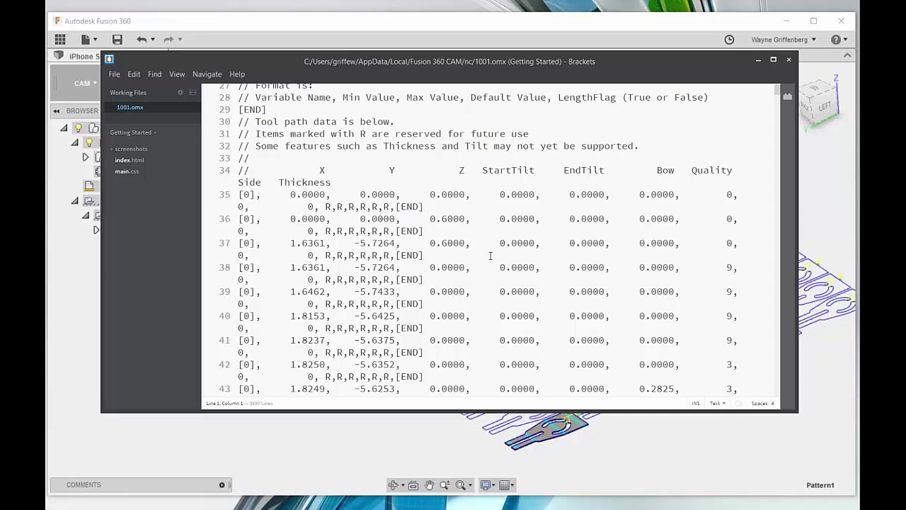
{"action": "left_click_drag", "start_coordinate": [517, 62], "coordinate": [513, 74]}
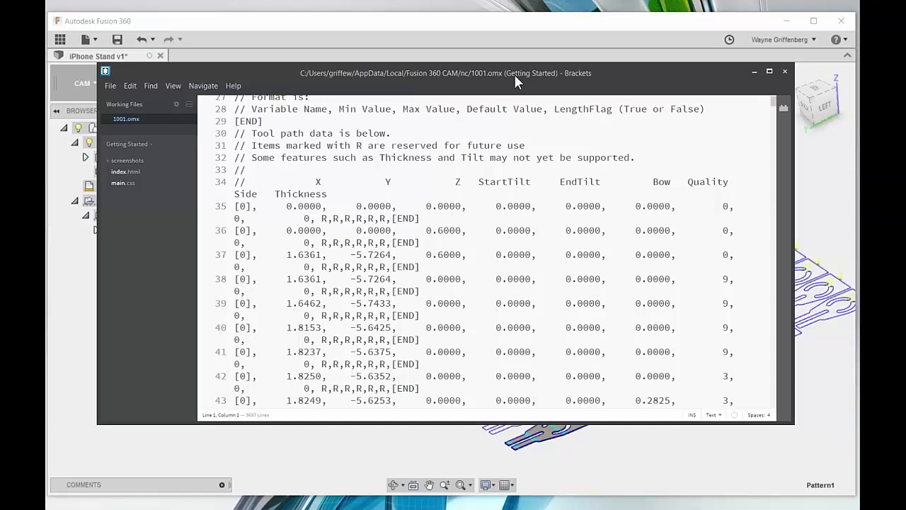
{"action": "left_click_drag", "start_coordinate": [517, 74], "coordinate": [511, 84]}
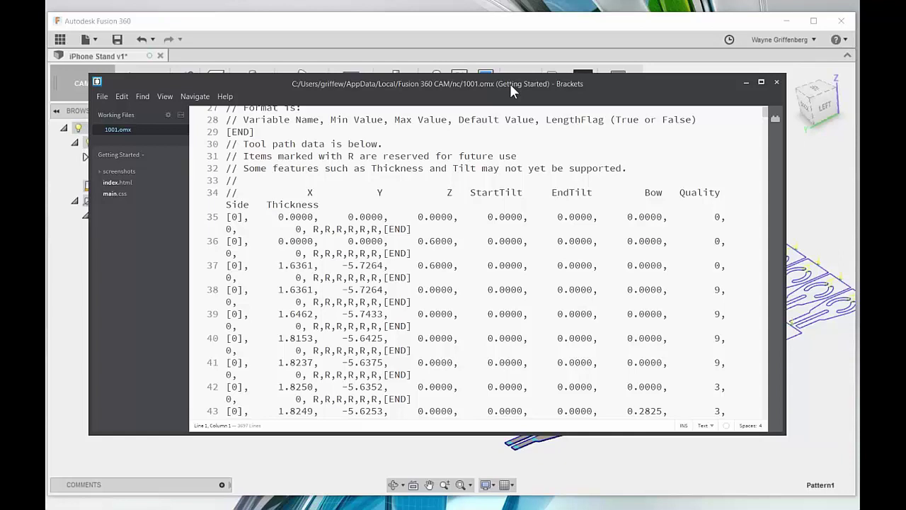
{"action": "left_click_drag", "start_coordinate": [461, 64], "coordinate": [467, 84]}
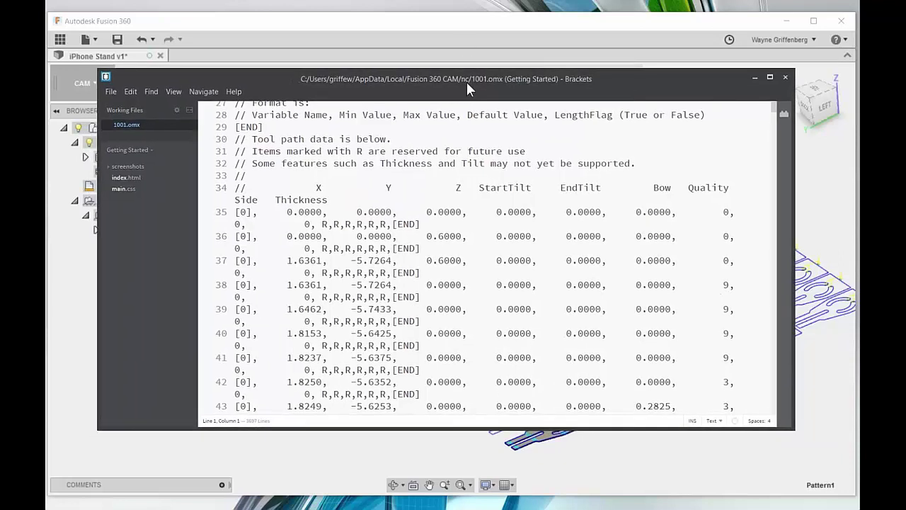
{"action": "left_click", "coordinate": [756, 77]}
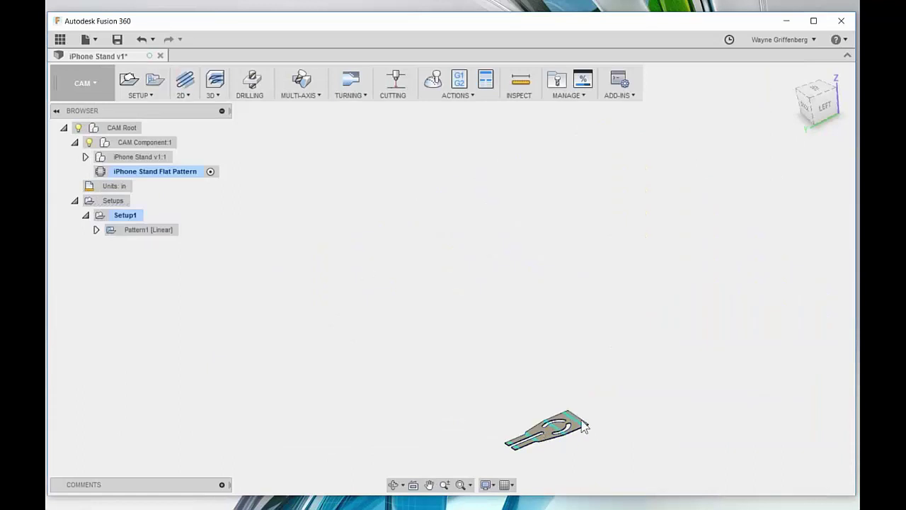
Switch to the Sheet Metal workspace and view the folded iPhone stand from its open side
{"action": "left_click", "coordinate": [84, 85]}
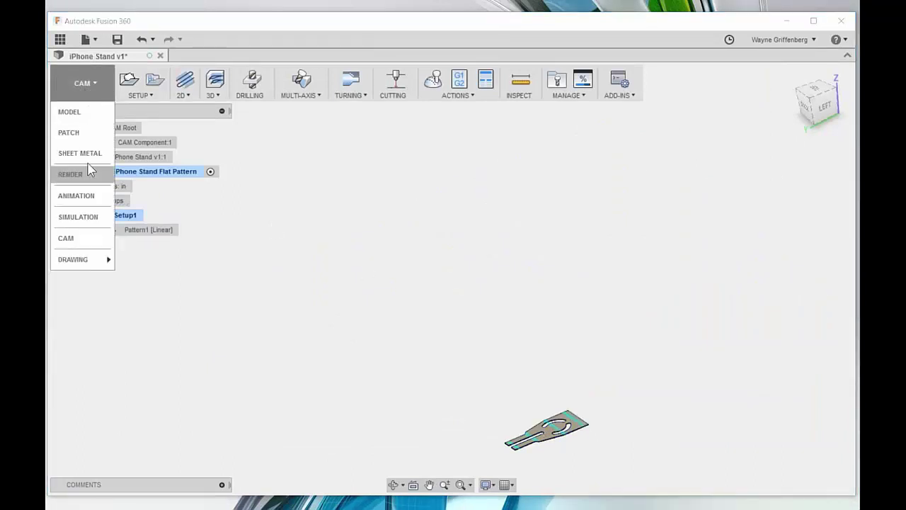
{"action": "left_click", "coordinate": [85, 152]}
{"action": "middle_click_drag", "start_coordinate": [604, 336], "coordinate": [523, 238], "text": "shift"}
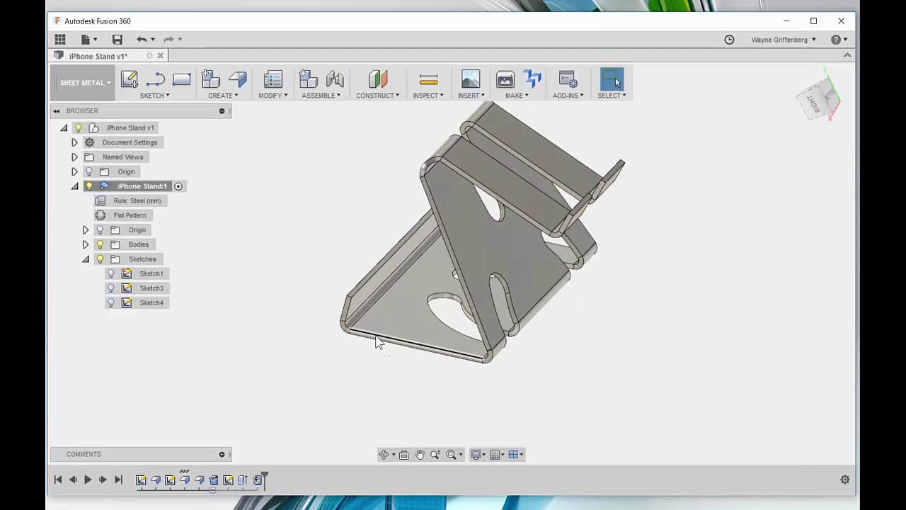
Preview a 0.70 in high, 90° full-edge flange pointing down from the angled side edge of the stand's base, and cancel it
{"action": "left_click", "coordinate": [237, 80]}
{"action": "left_click", "coordinate": [352, 323]}
{"action": "left_click_drag", "start_coordinate": [364, 338], "coordinate": [354, 417]}
{"action": "middle_click_drag", "start_coordinate": [411, 368], "coordinate": [505, 358], "text": "shift"}
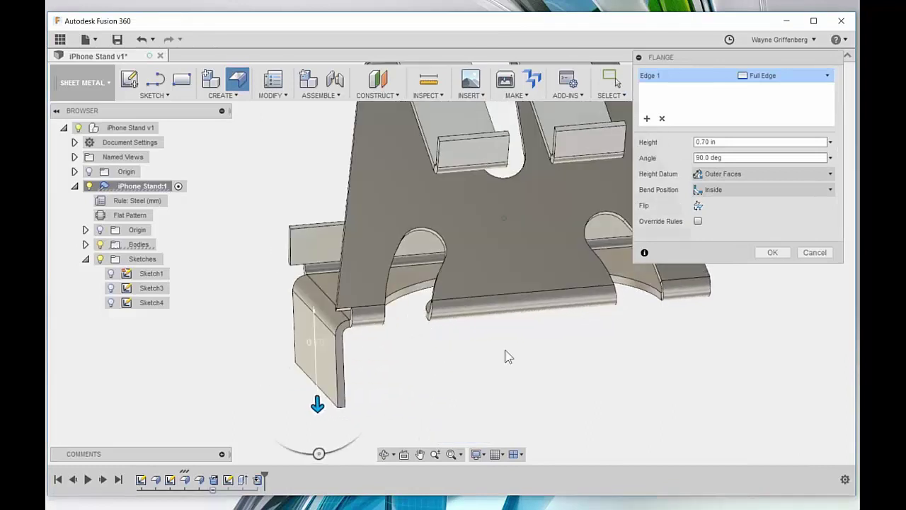
{"action": "middle_click_drag", "start_coordinate": [659, 357], "coordinate": [623, 177], "text": "shift"}
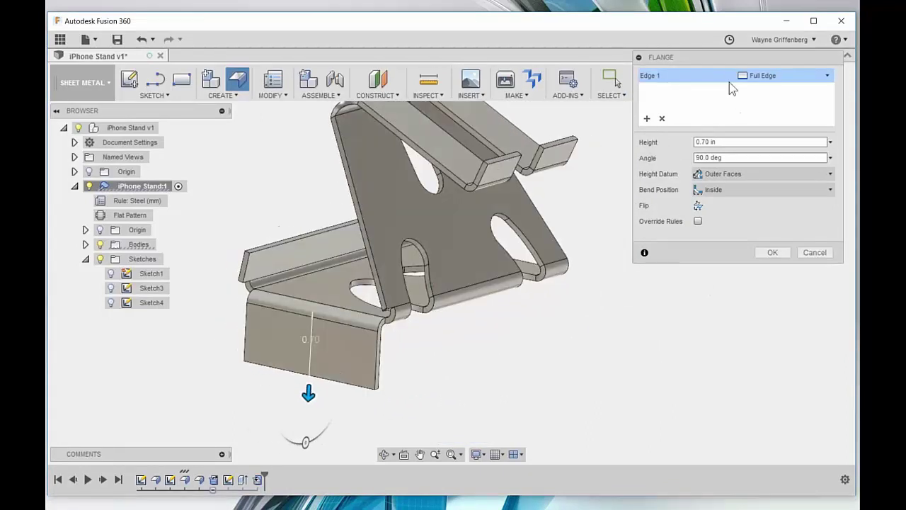
{"action": "left_click_drag", "start_coordinate": [725, 57], "coordinate": [722, 96]}
{"action": "middle_click_drag", "start_coordinate": [330, 301], "coordinate": [370, 348], "text": "shift"}
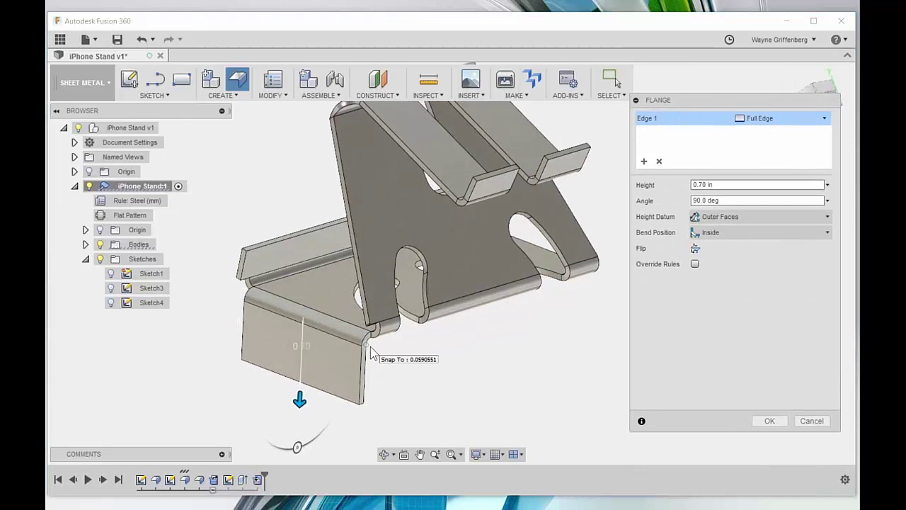
{"action": "scroll", "coordinate": [502, 287], "scroll_direction": "down", "scroll_amount": 3}
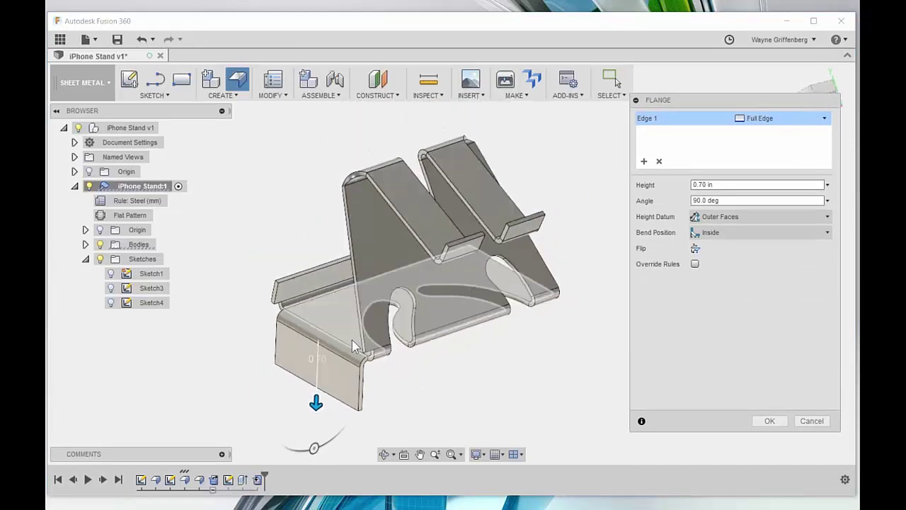
{"action": "middle_click_drag", "start_coordinate": [354, 347], "coordinate": [496, 369], "text": "shift"}
{"action": "left_click", "coordinate": [812, 421]}
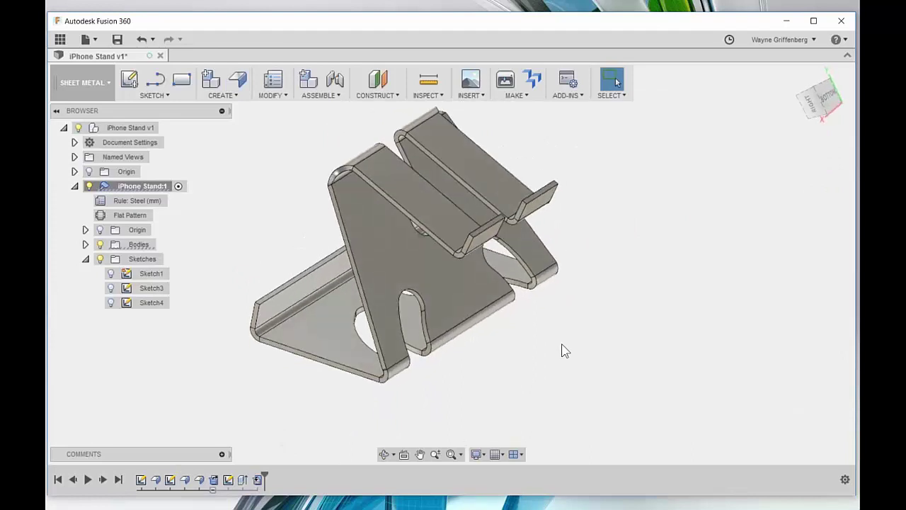